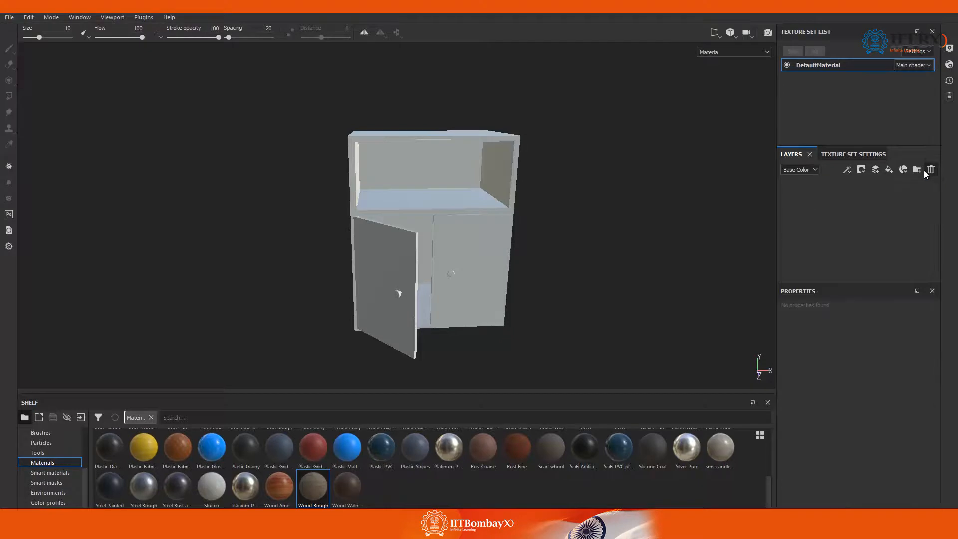
Add an Ambient occlusion channel to the DefaultMaterial texture set.
left_click(849, 157)
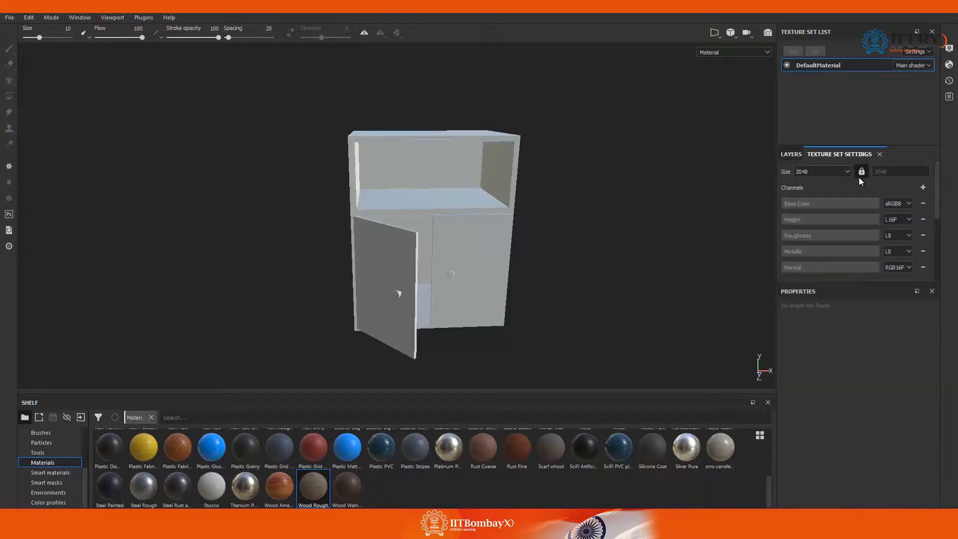
scroll(859, 204, "down", 5)
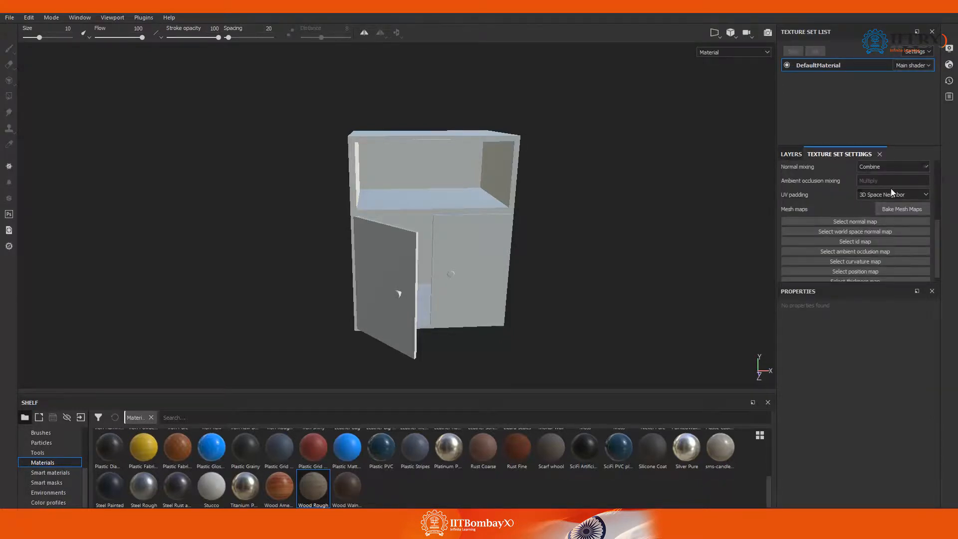
scroll(890, 188, "up", 5)
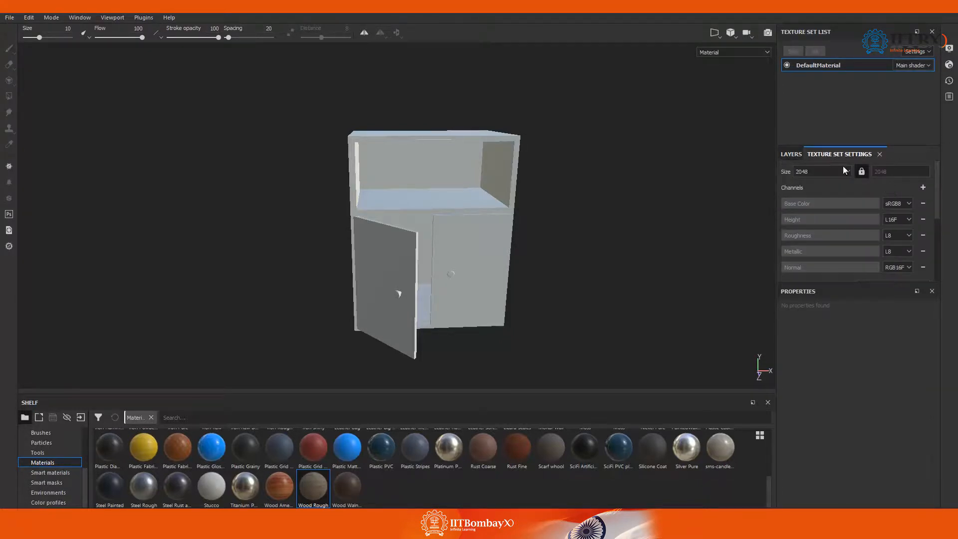
left_click(922, 187)
left_click(929, 201)
Bake the normal, world space normal, curvature and position maps, using the low poly mesh as high poly with Subsampling 8x8 antialiasing.
scroll(815, 203, "down", 5)
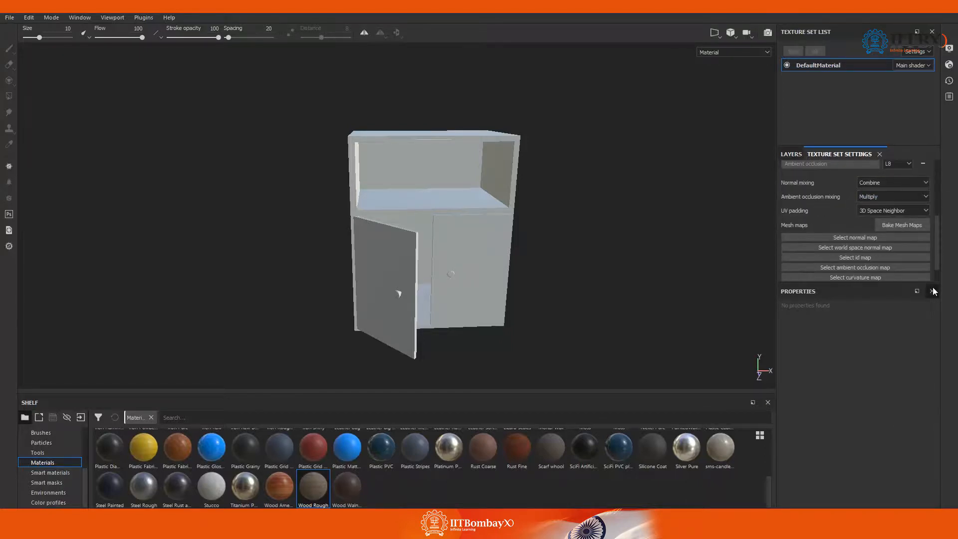
left_click(907, 229)
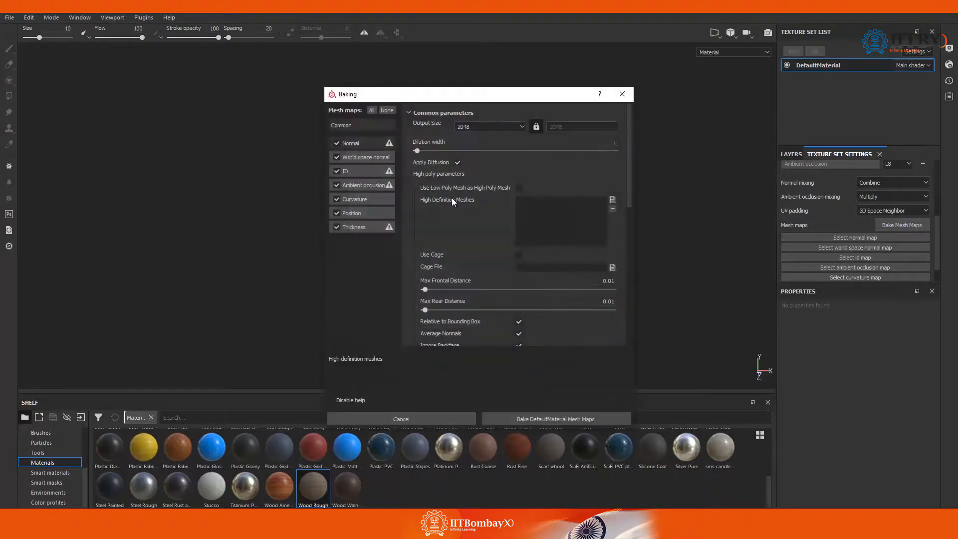
left_click(337, 171)
left_click(336, 185)
scroll(500, 198, "down", 3)
left_click(553, 283)
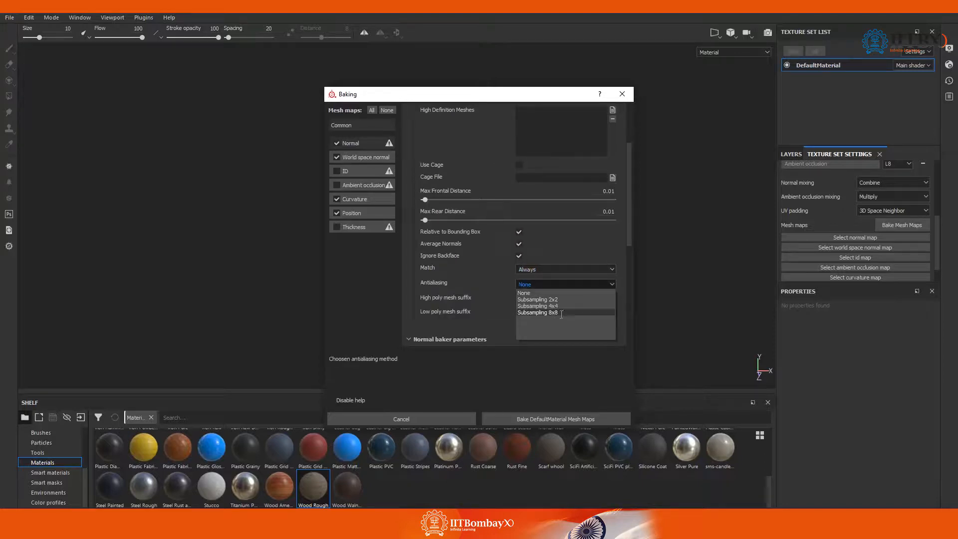
left_click(539, 312)
left_click(565, 419)
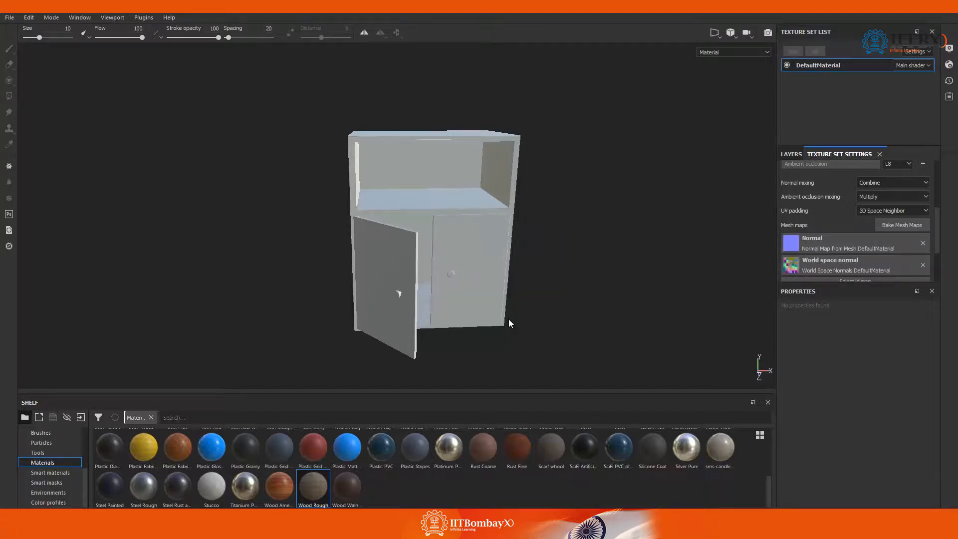
Bake only the ambient occlusion and thickness mesh maps with antialiasing set to Subsampling 2x2.
left_click(891, 224)
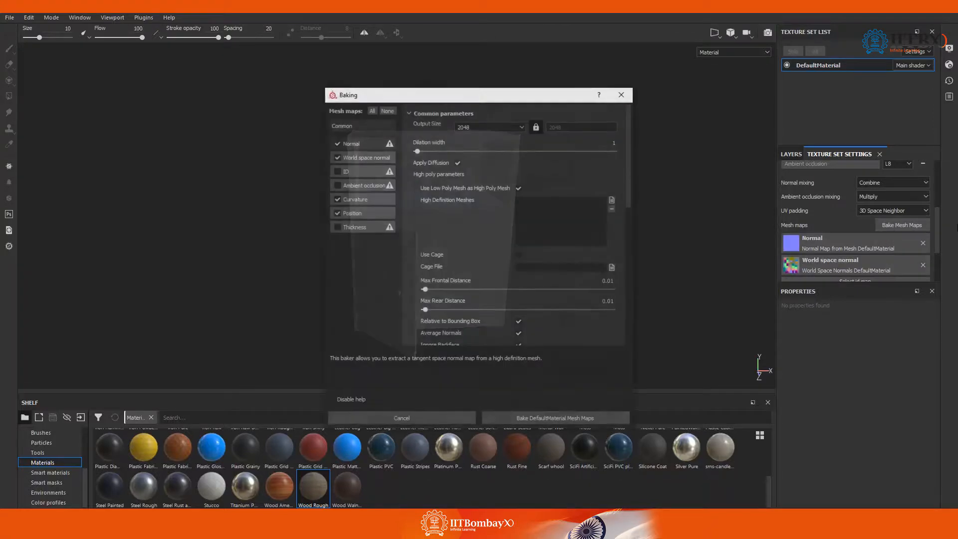
left_click(389, 111)
left_click(337, 185)
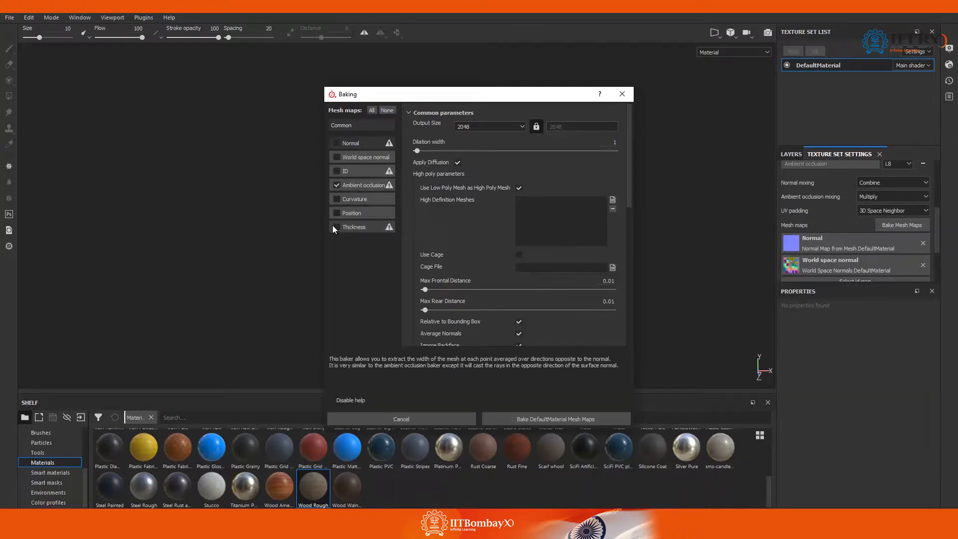
left_click(335, 227)
scroll(559, 292, "down", 1)
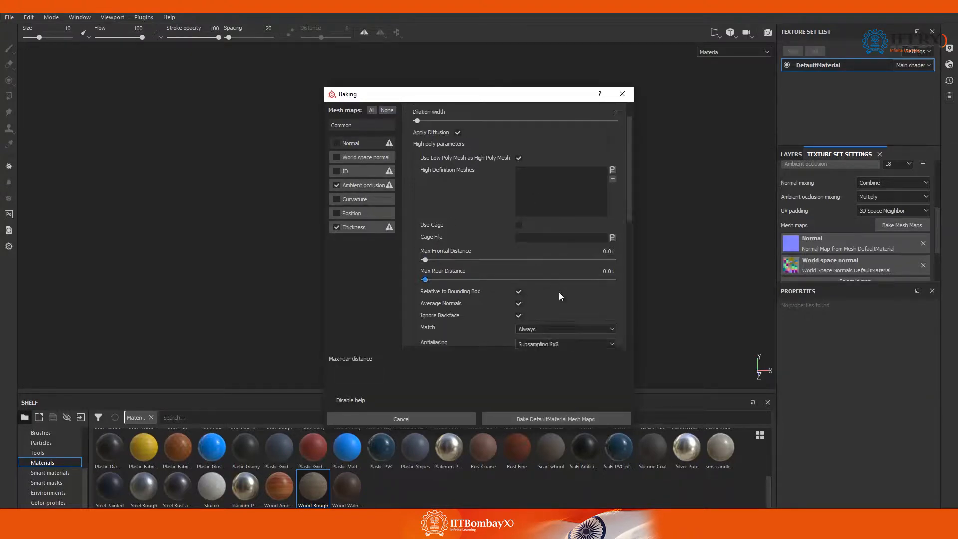
scroll(558, 296, "down", 1)
left_click(558, 313)
left_click(549, 332)
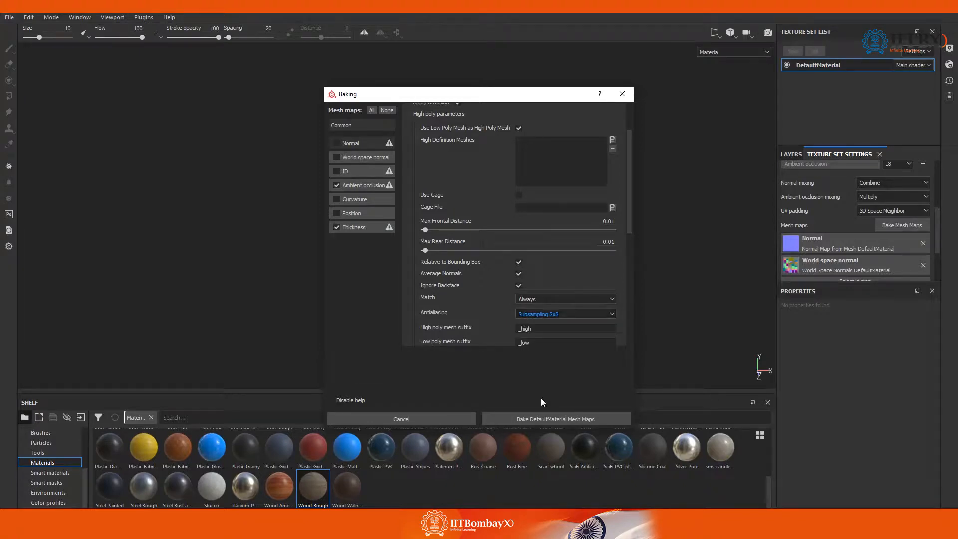
left_click(543, 420)
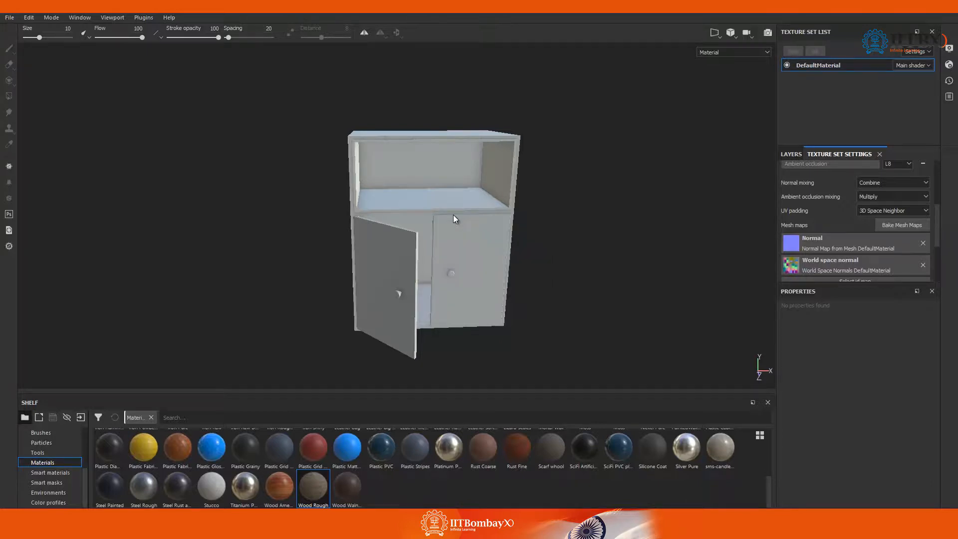
Create a layer folder named Wood_Dark and place the Wood Walnut material inside it.
left_click(798, 154)
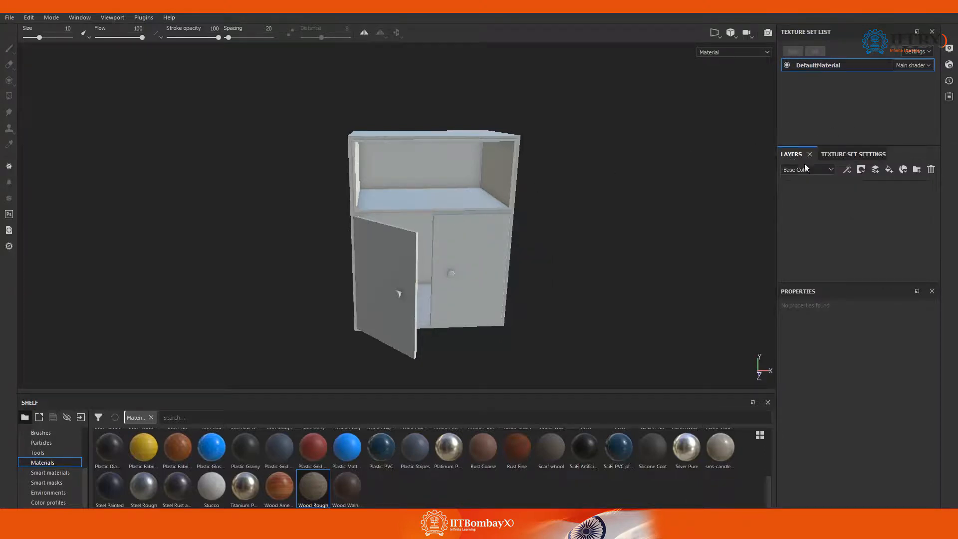
left_click(913, 169)
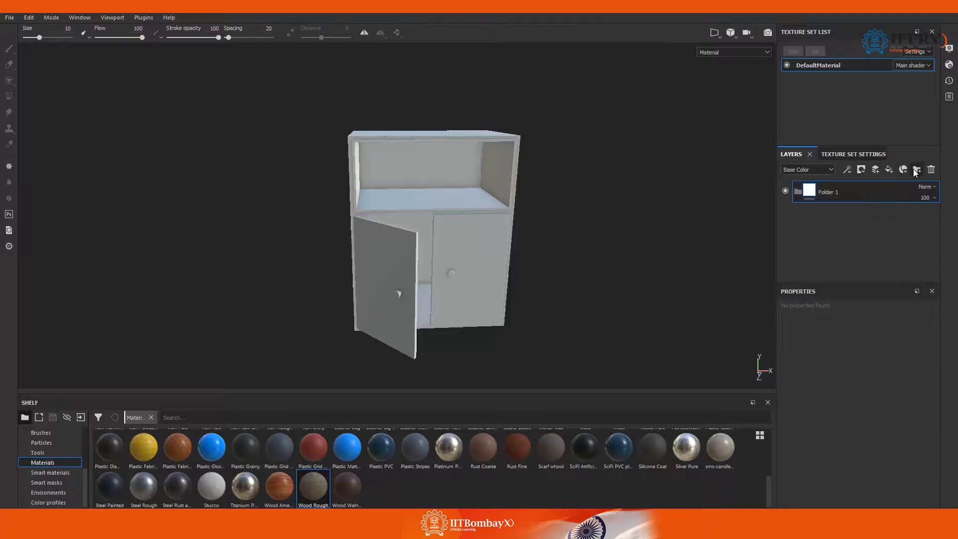
double_click(824, 191)
type("Wood_Da")
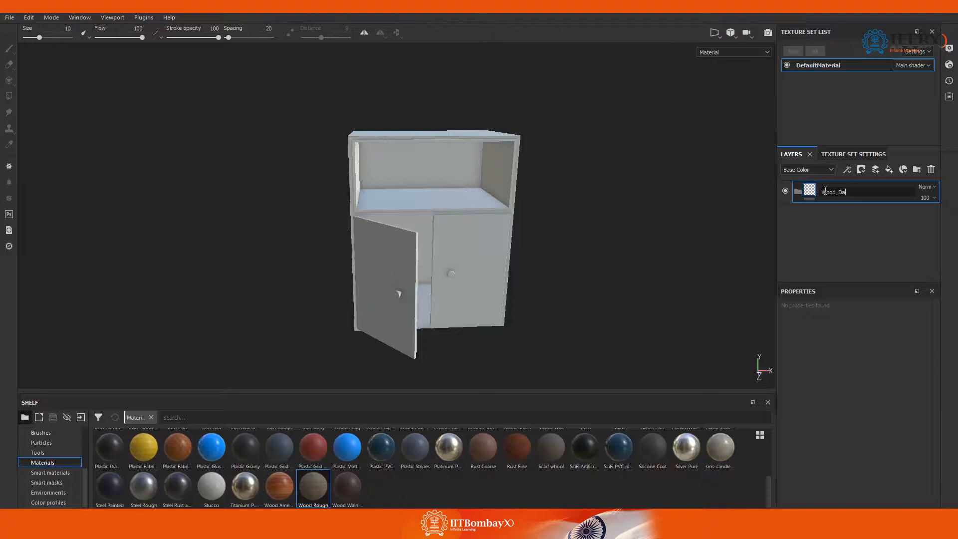
type("rk")
key("Return")
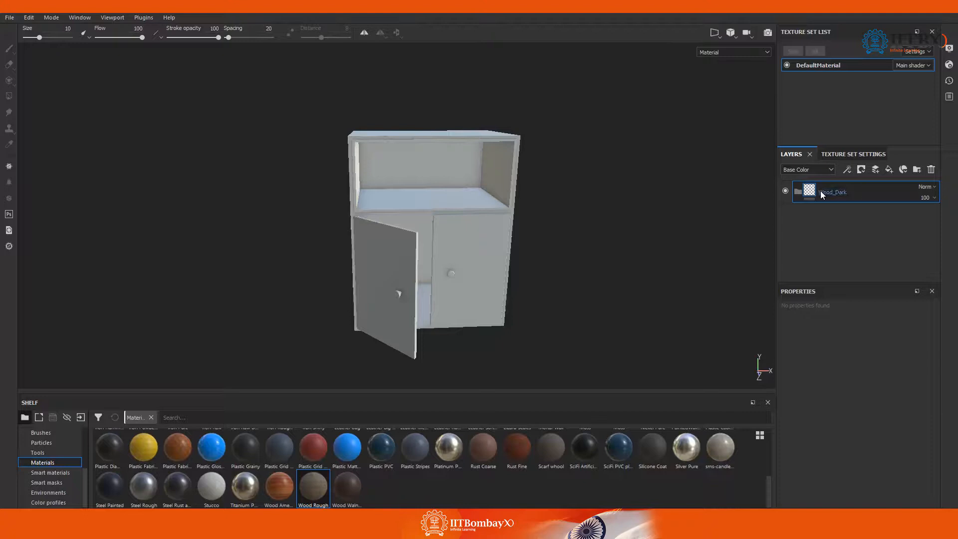
left_click_drag(347, 481, 845, 210)
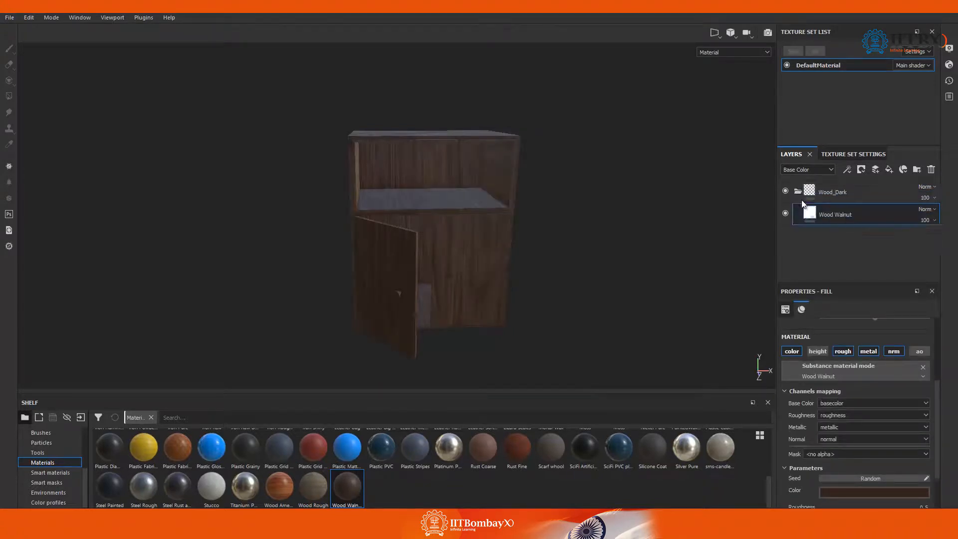
left_click(840, 187)
right_click(839, 191)
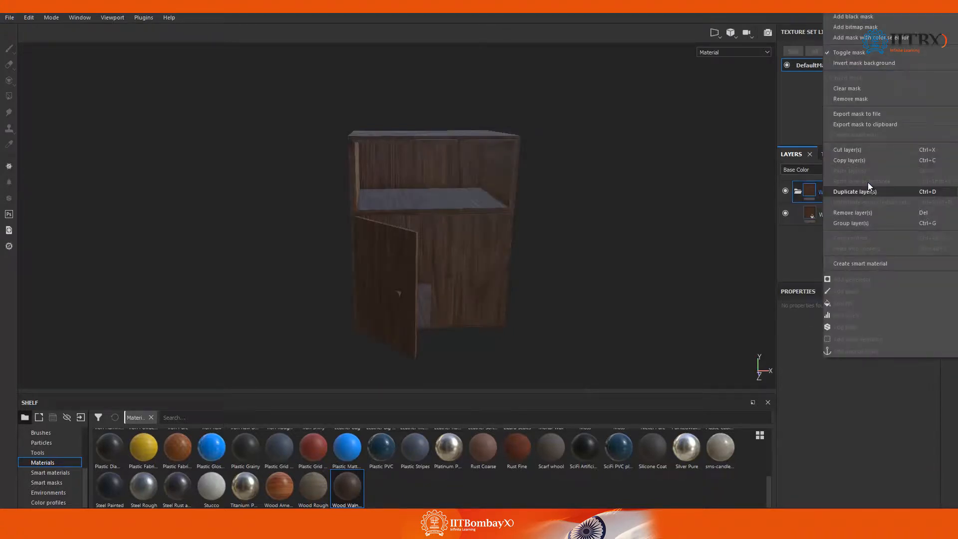
left_click(860, 19)
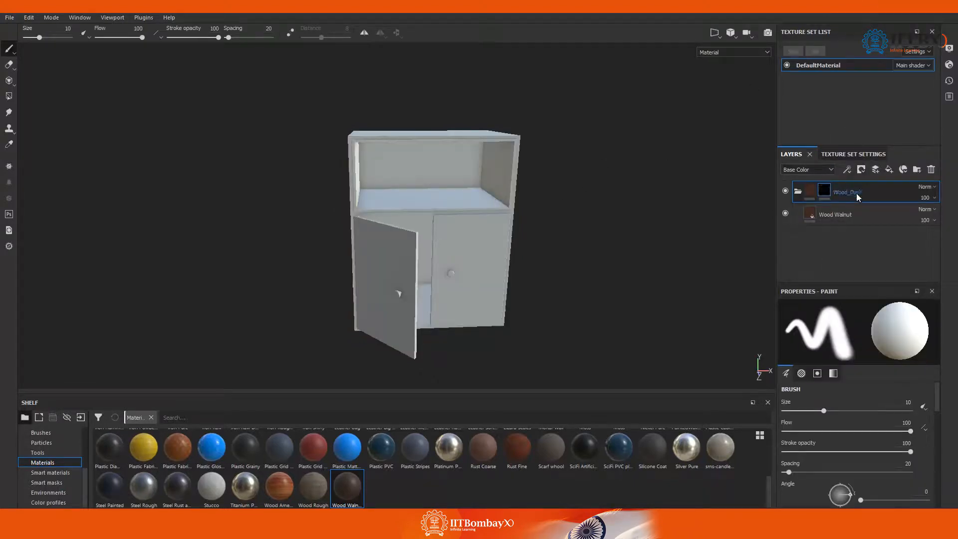
right_click(823, 189)
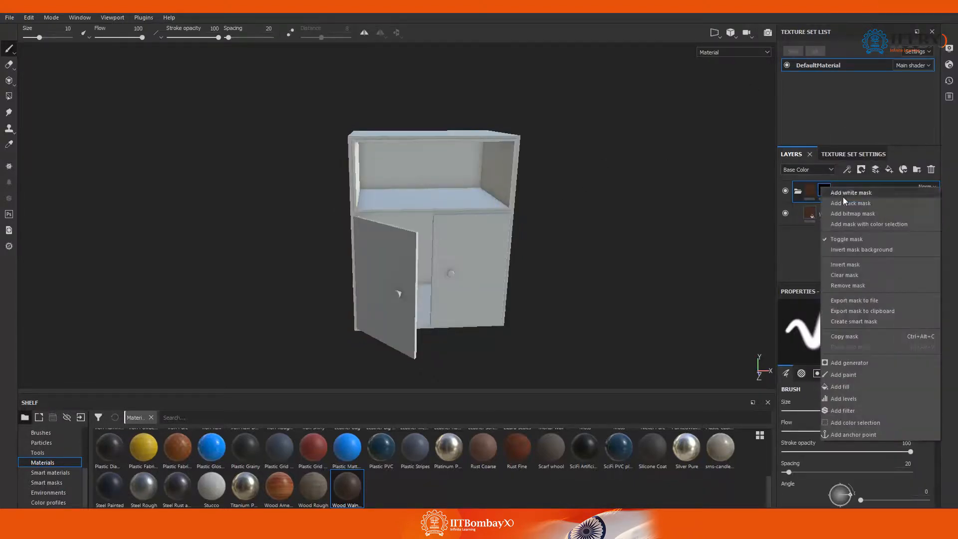
left_click(848, 285)
Add a white mask to the Wood_Dark folder and mask out both doors and the upper inner compartment using mesh-mode Polygon Fill at 0.
right_click(815, 190)
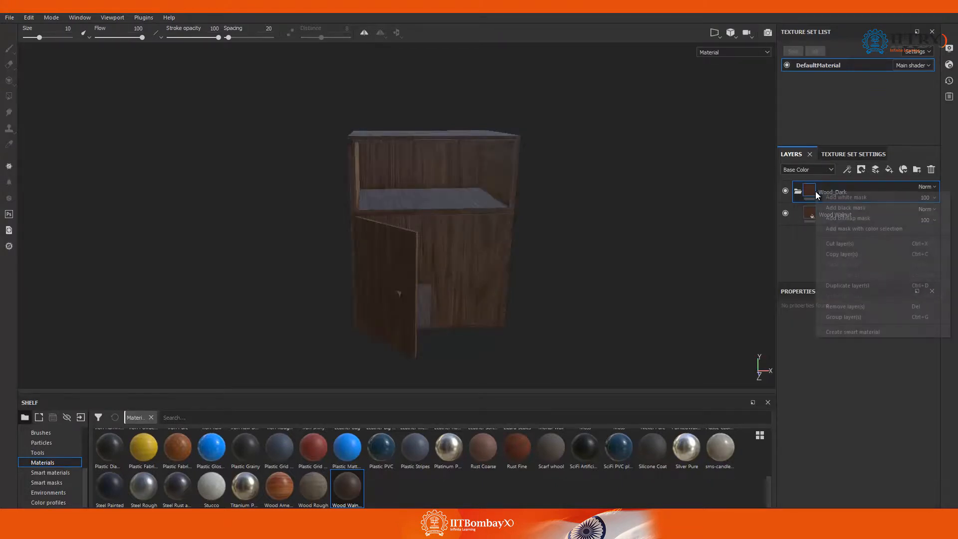
left_click(865, 198)
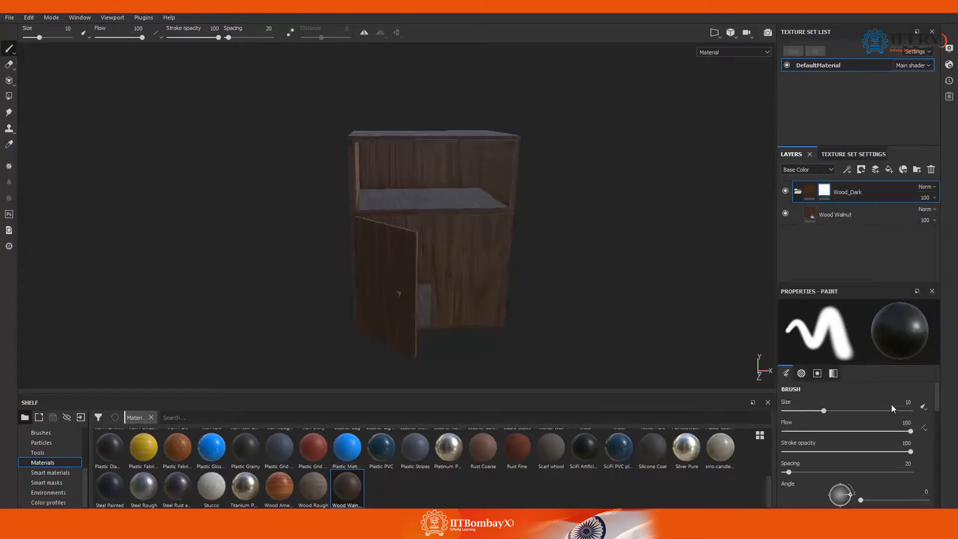
left_click(9, 96)
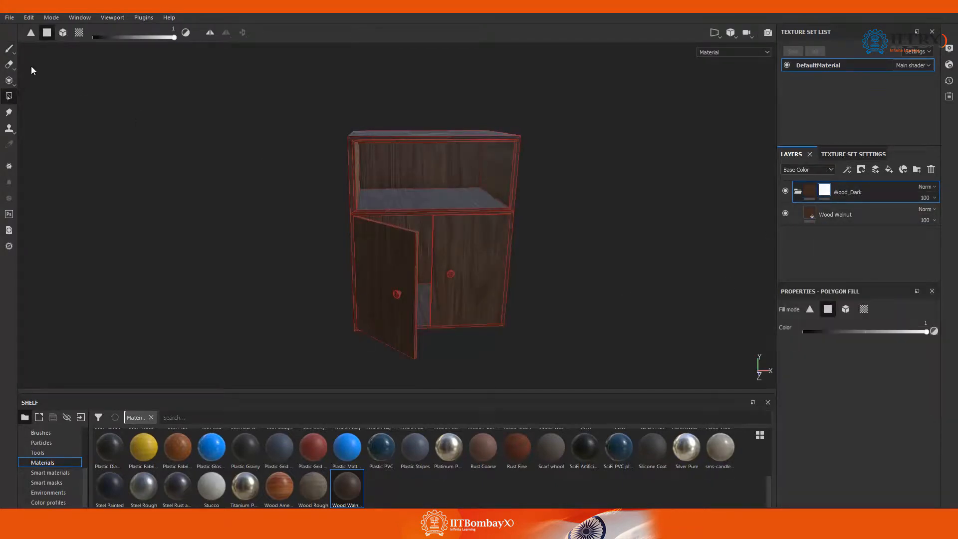
left_click(62, 32)
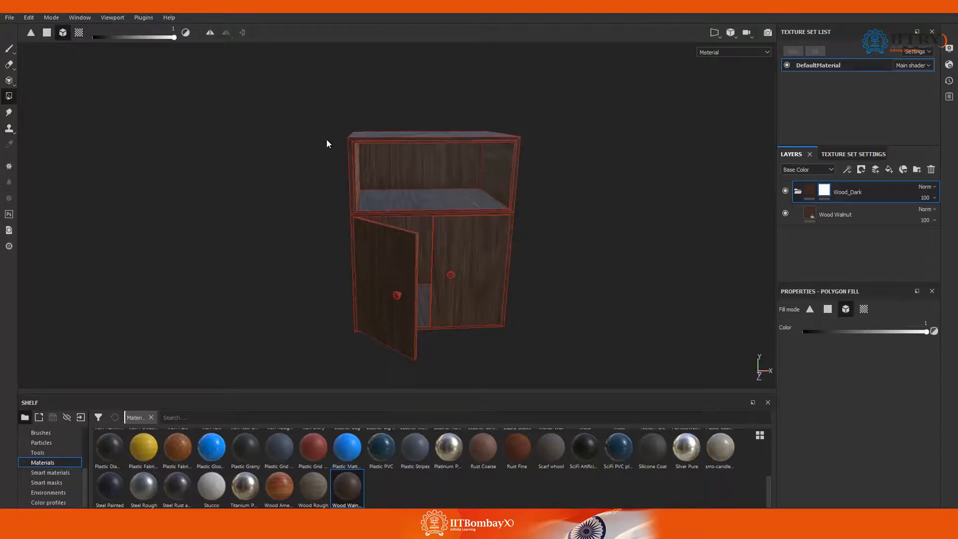
left_click_drag(326, 139, 488, 224, "alt")
scroll(481, 217, "up", 3)
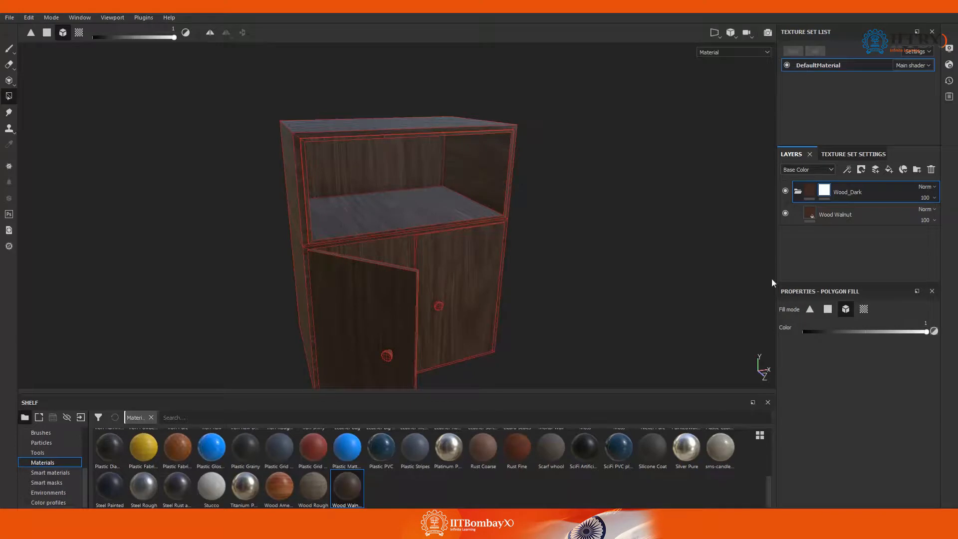
left_click_drag(864, 333, 773, 334)
left_click(467, 318)
left_click(377, 297)
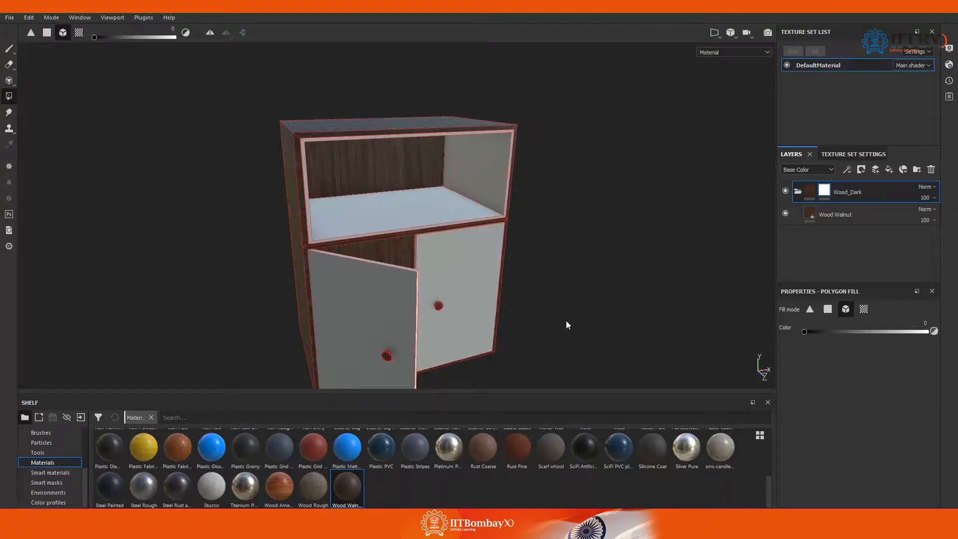
middle_click_drag(562, 315, 568, 278, "alt")
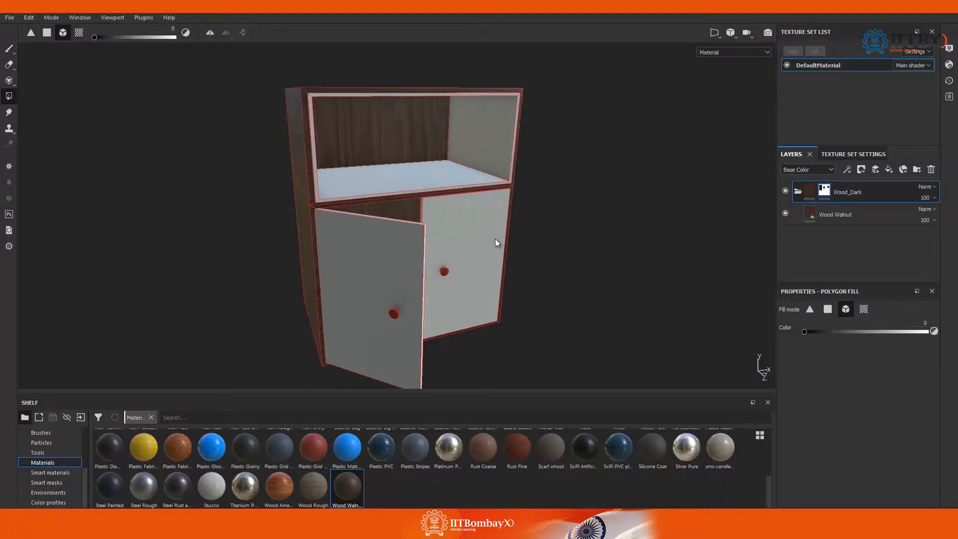
left_click_drag(495, 243, 439, 252, "alt")
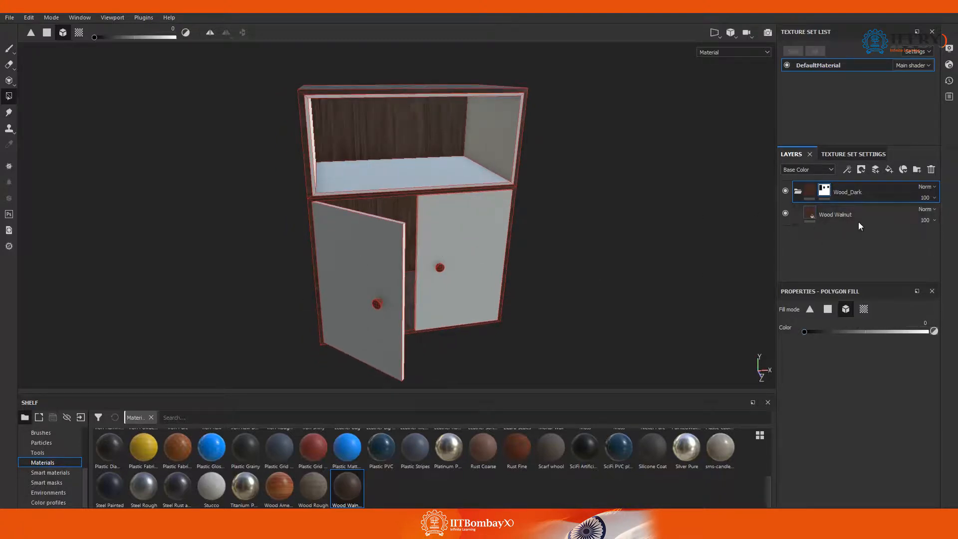
middle_click_drag(539, 186, 530, 198, "alt")
left_click_drag(499, 286, 454, 247, "alt")
Collapse the Wood_Dark folder and create a second folder named Wood_Light containing the Wood Walnut material.
left_click(797, 192)
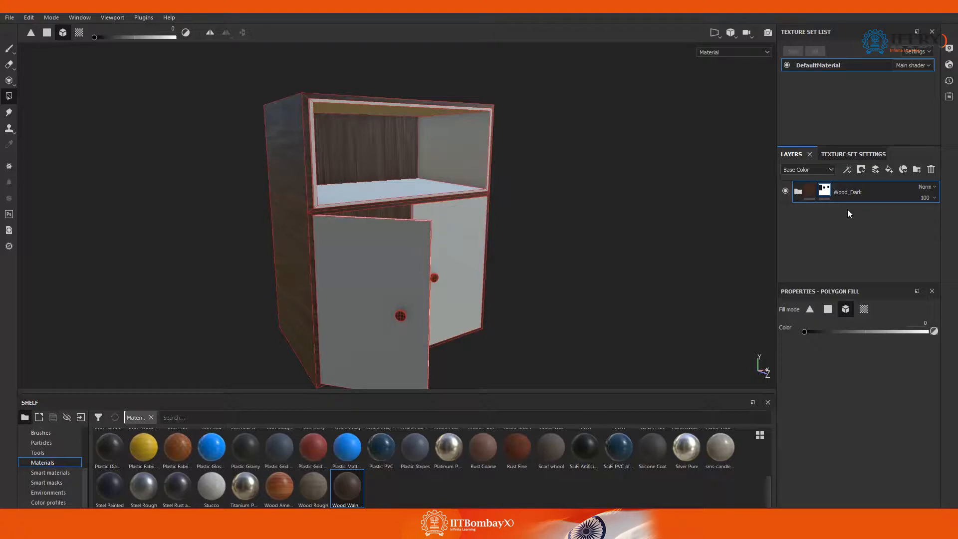
left_click(915, 169)
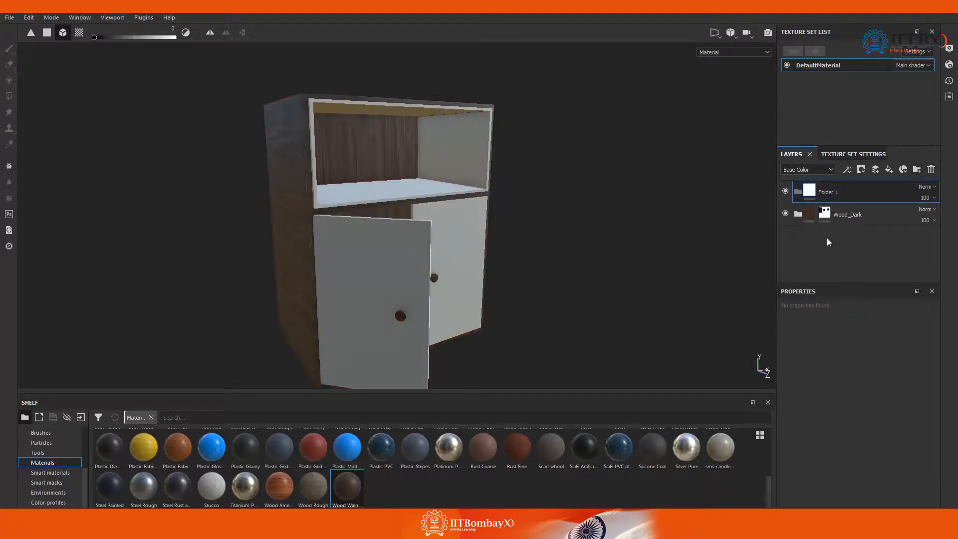
left_click_drag(355, 496, 839, 193)
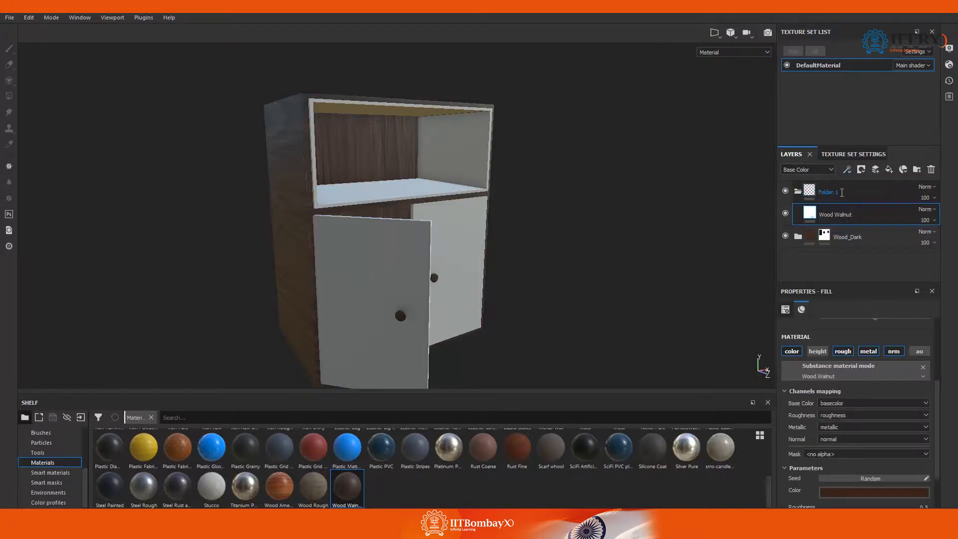
double_click(840, 194)
type("Woo")
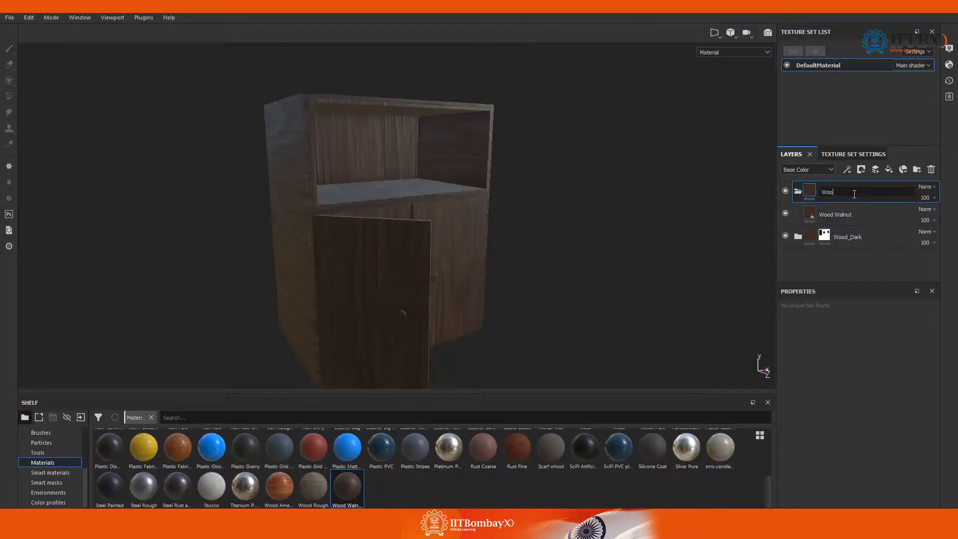
type("d_Light")
key("Return")
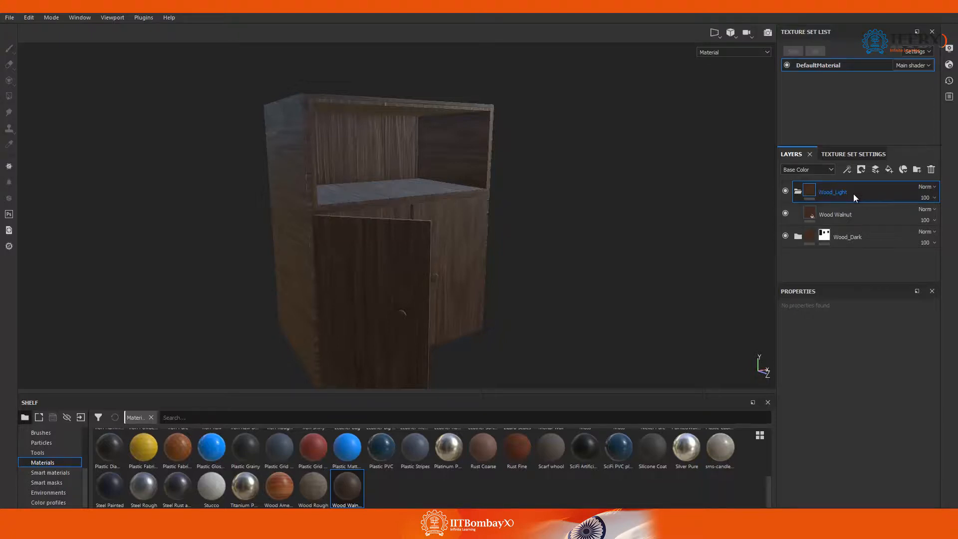
Add a black mask to the Wood_Light folder and reveal the upper inner compartment and both doors with mesh-mode Polygon Fill at 1.
right_click(853, 193)
left_click(889, 16)
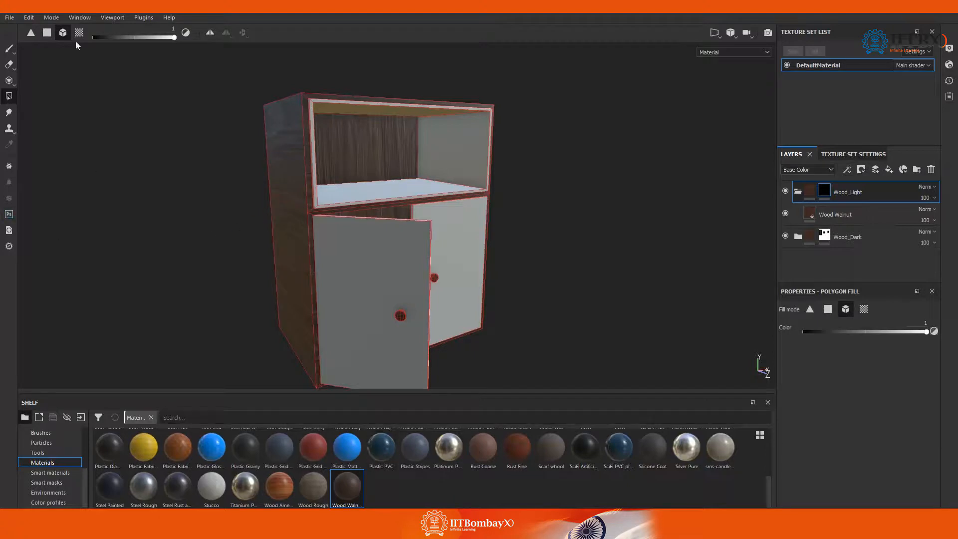
left_click(474, 171)
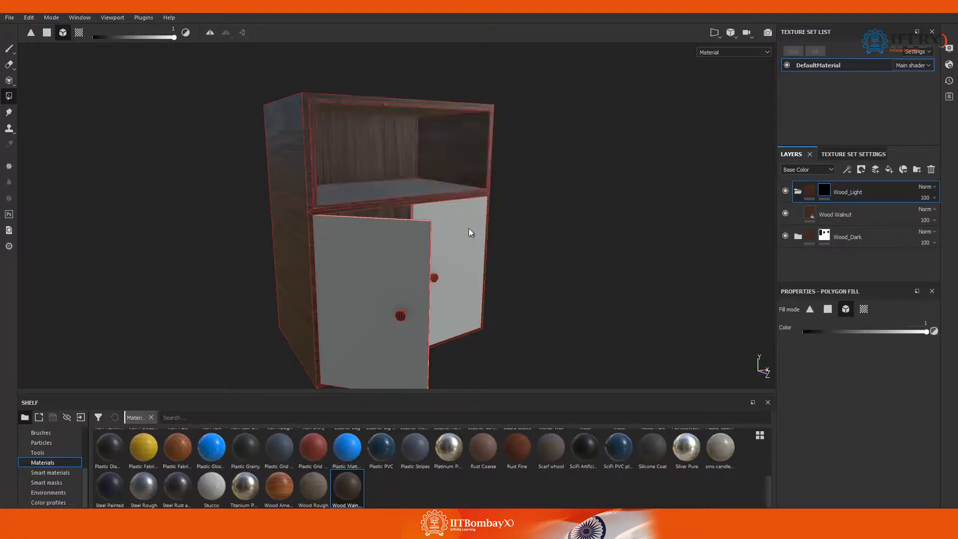
left_click(460, 237)
left_click(375, 241)
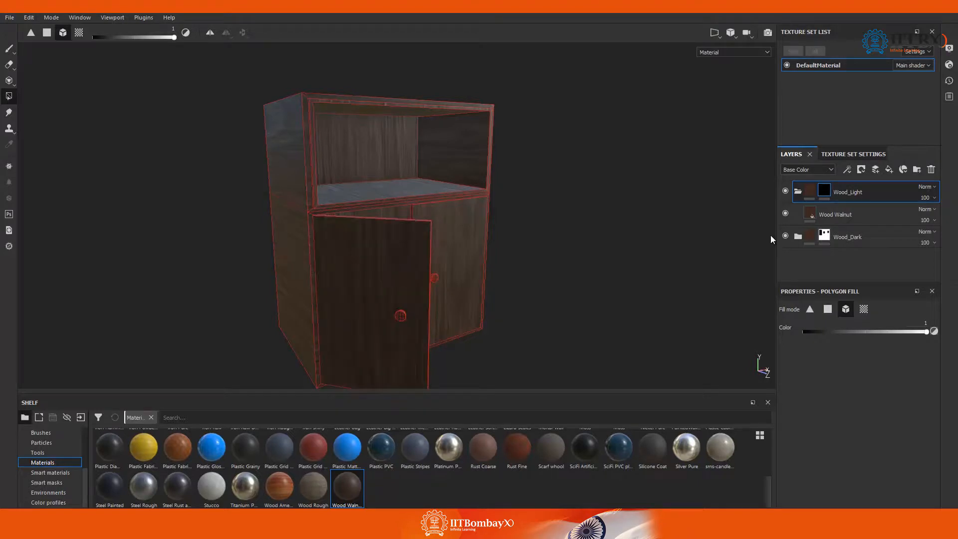
Lighten the colour of the Wood Walnut layer in the Wood_Light folder to a value of about 0.365.
left_click(835, 214)
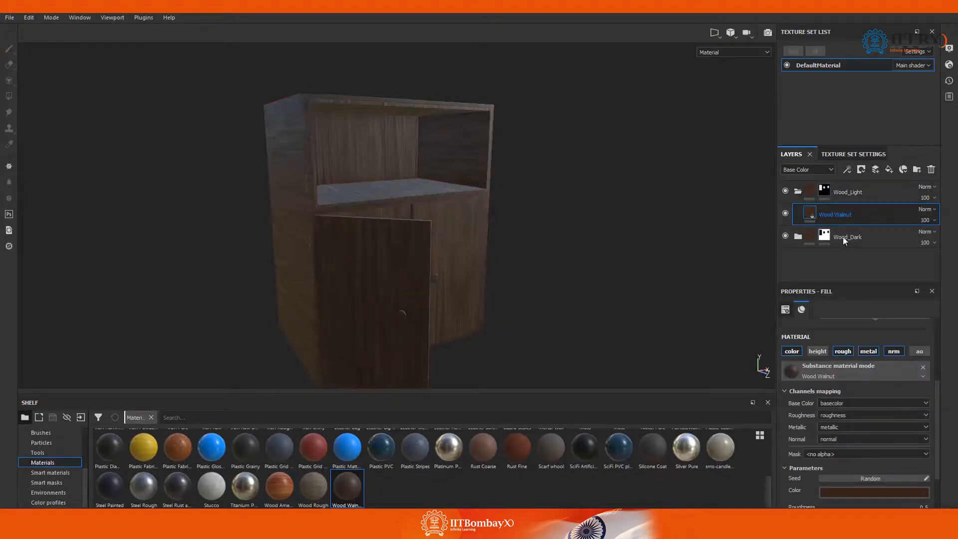
left_click(893, 493)
left_click_drag(943, 456, 944, 447)
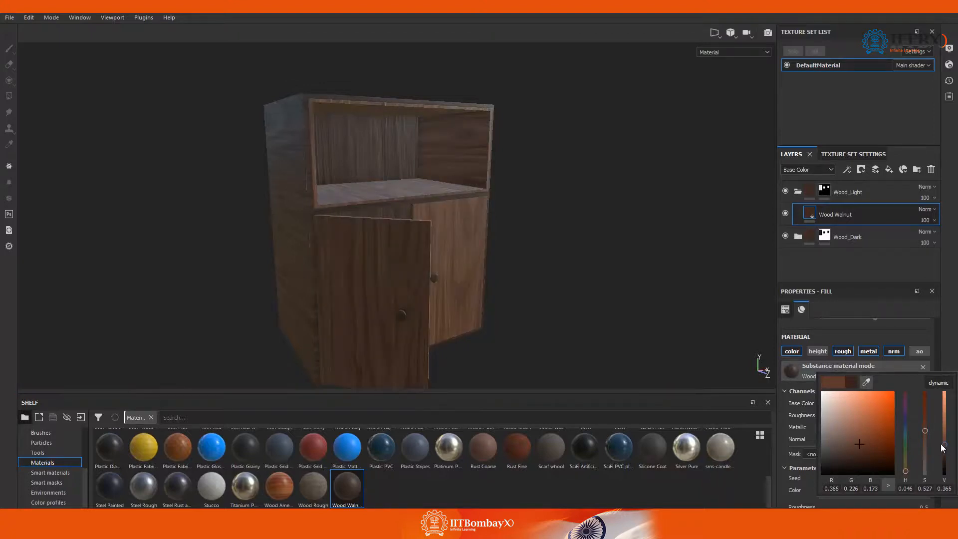
Expand the Wood_Dark folder and set the UV scale of its Wood Walnut layer to 2.
left_click_drag(508, 270, 474, 255, "alt")
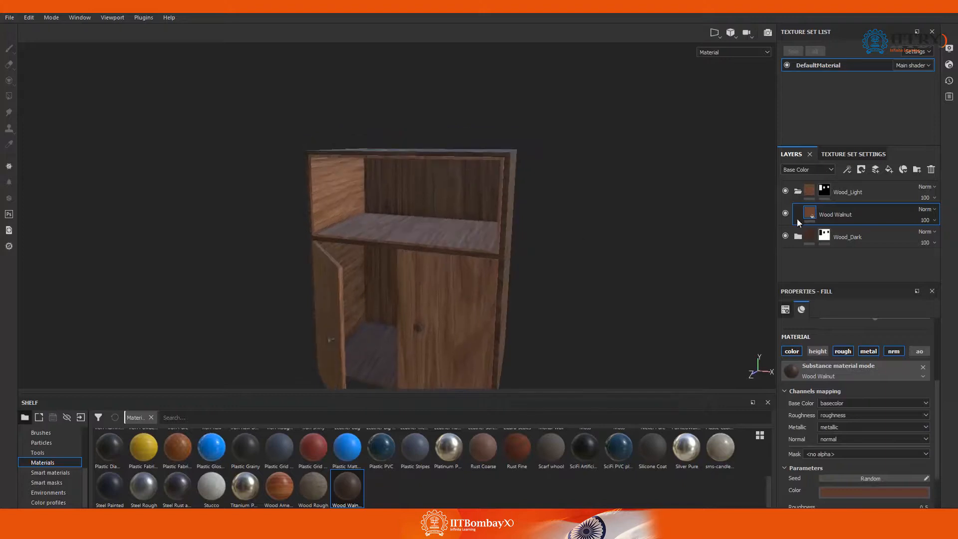
left_click(804, 238)
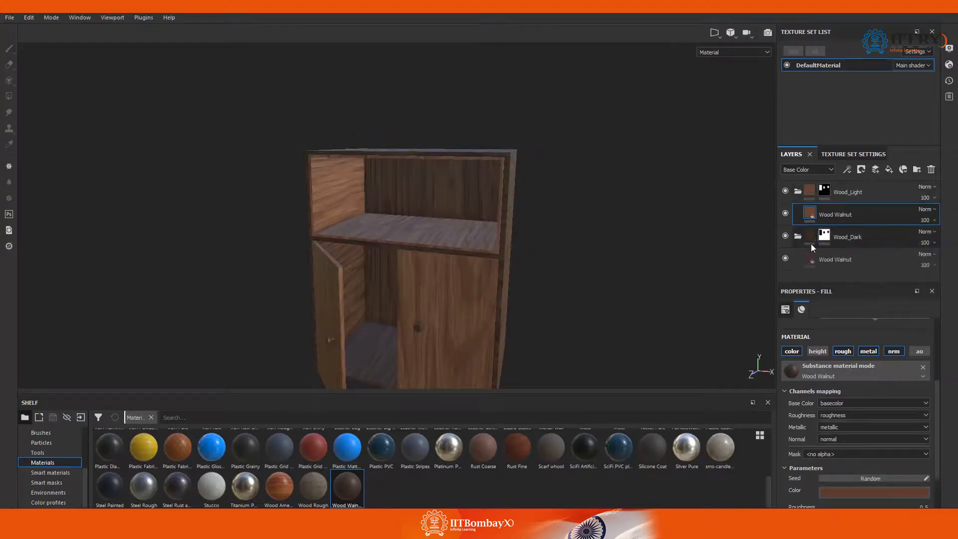
scroll(851, 380, "up", 3)
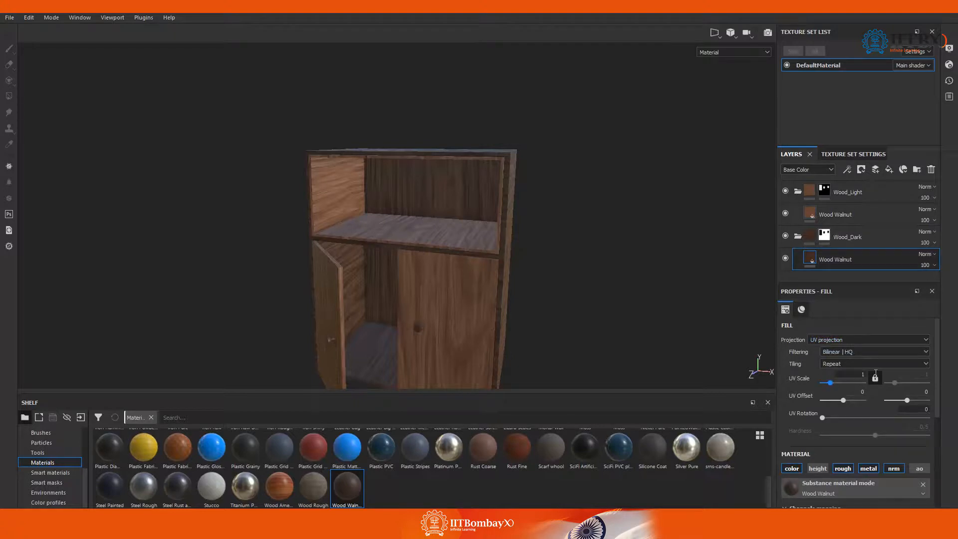
left_click_drag(876, 373, 888, 374)
type("2")
key("Return")
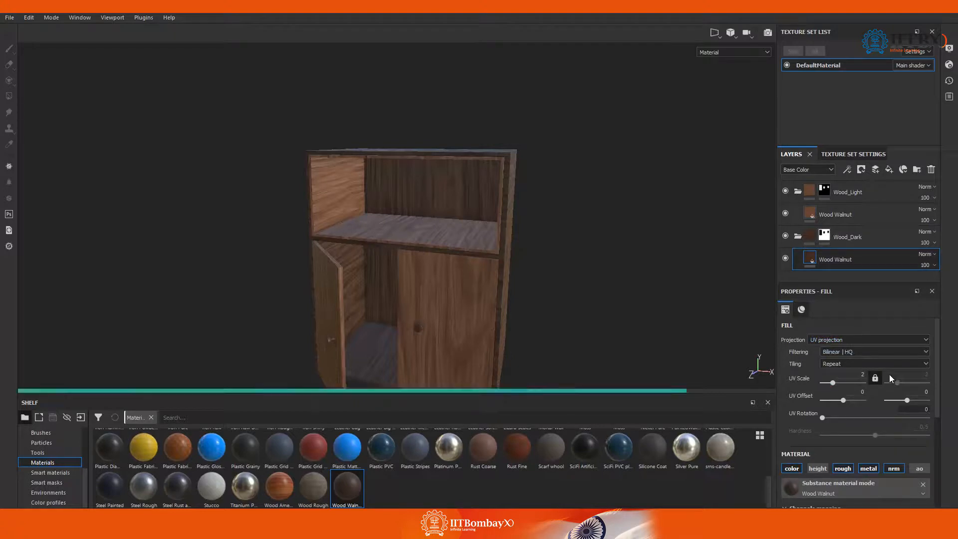
Set the UV scale of the Wood Walnut layer in the Wood_Light folder to 2.
left_click_drag(551, 284, 637, 281, "alt")
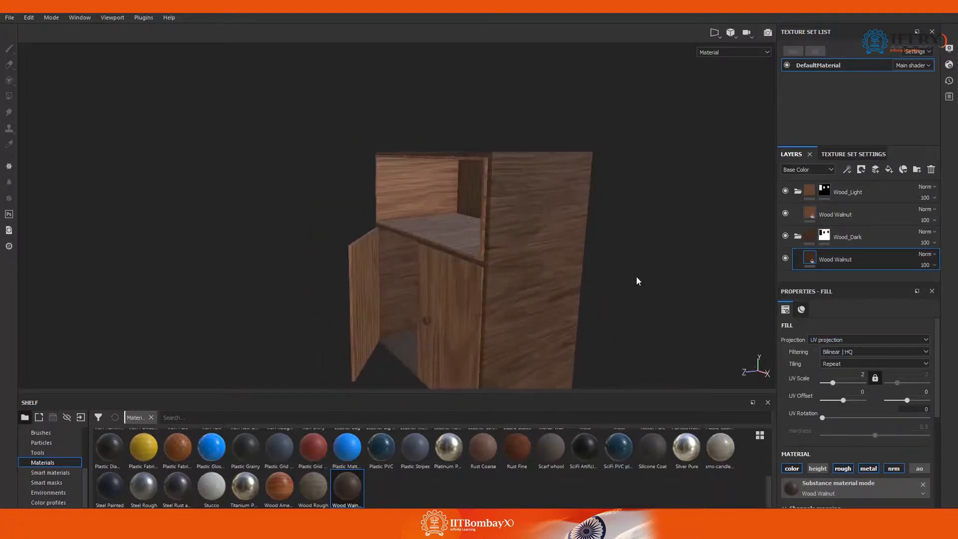
left_click(856, 219)
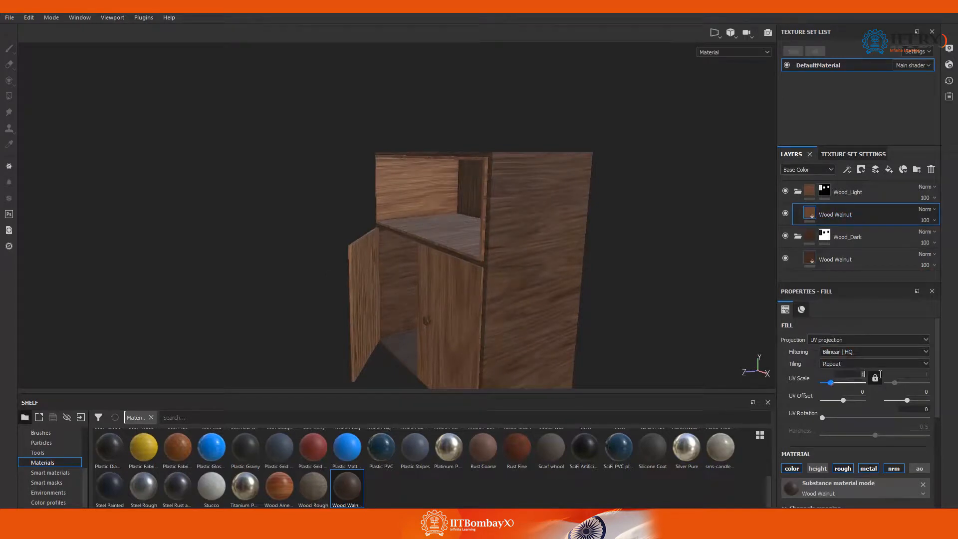
key("Return")
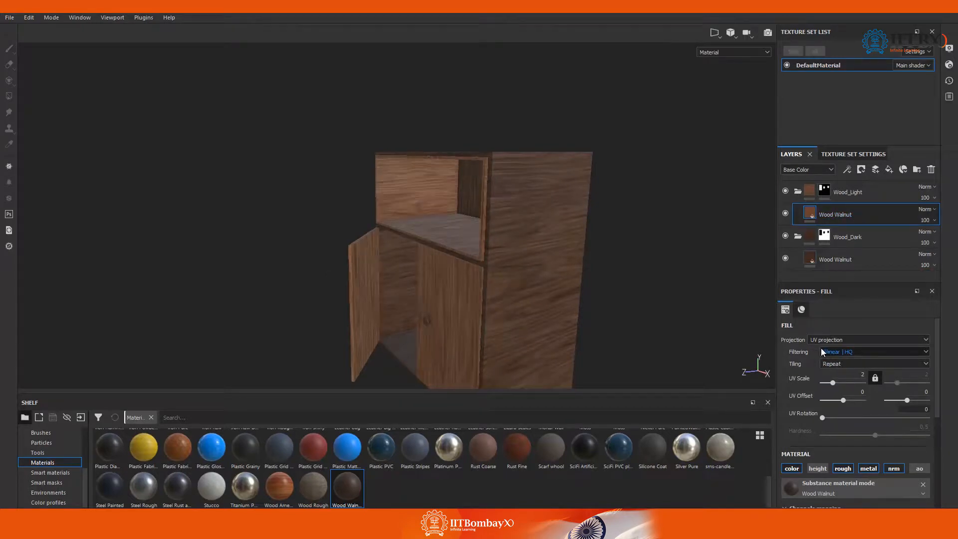
left_click_drag(763, 280, 643, 249, "alt")
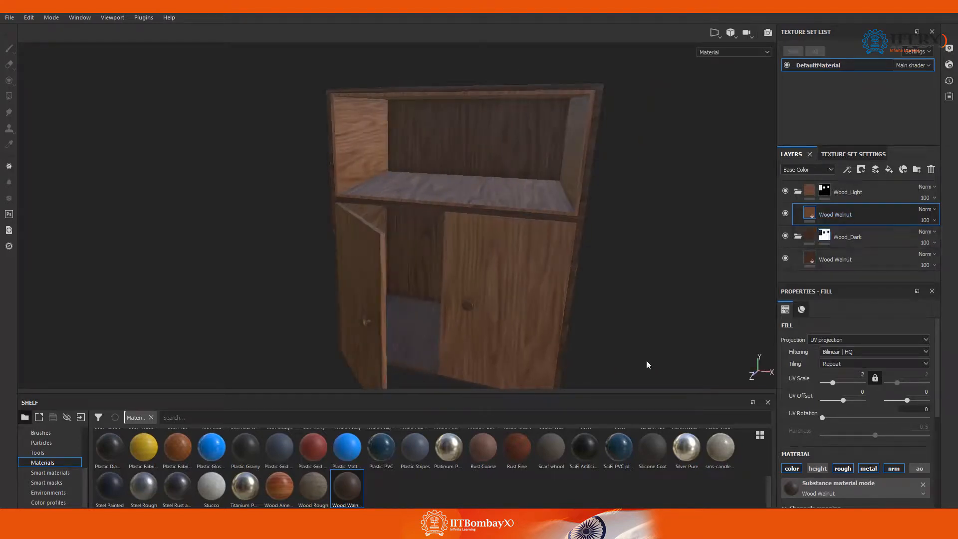
Collapse Wood_Light and add a fill layer above the Wood Walnut layer in Wood_Dark with only the color and rough channels enabled.
left_click(799, 191)
left_click(818, 237)
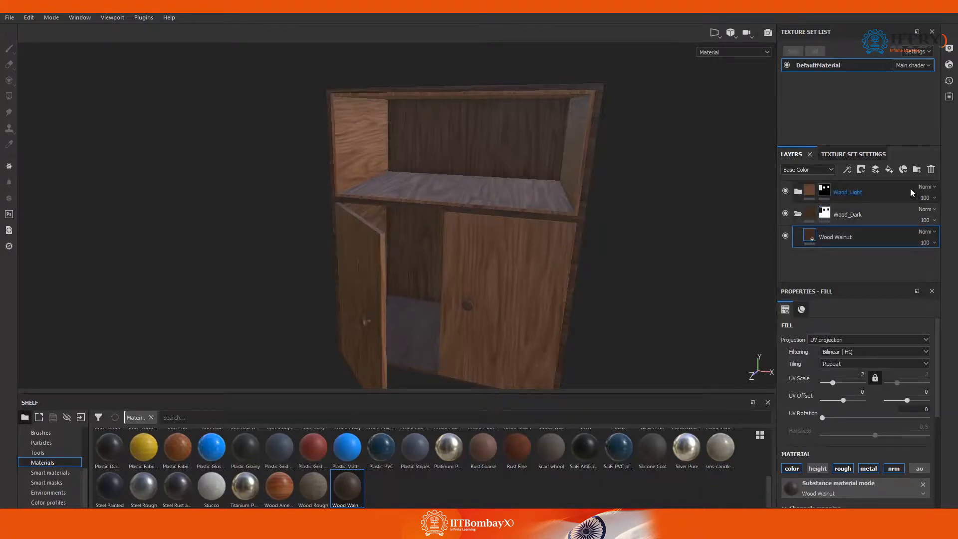
left_click(896, 170)
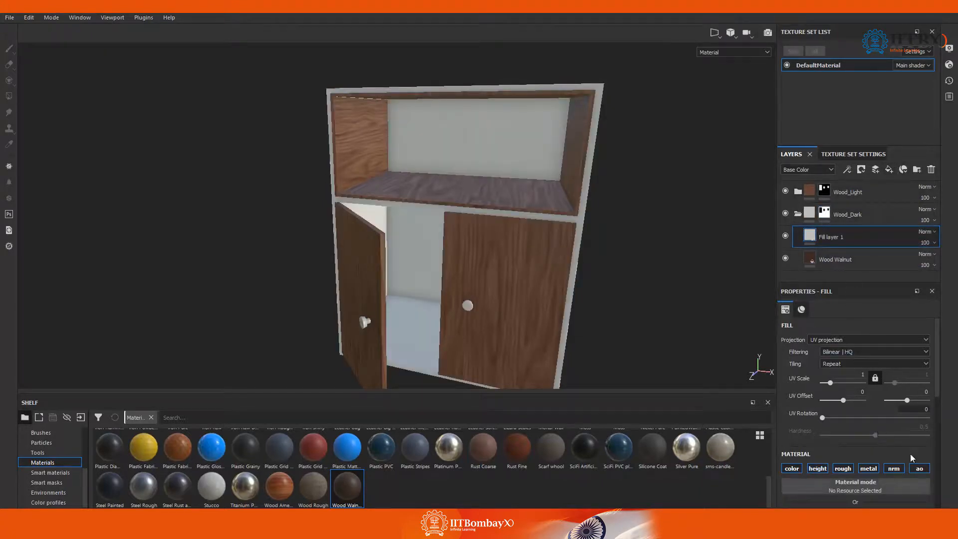
left_click(918, 469)
left_click(897, 468)
left_click(872, 469)
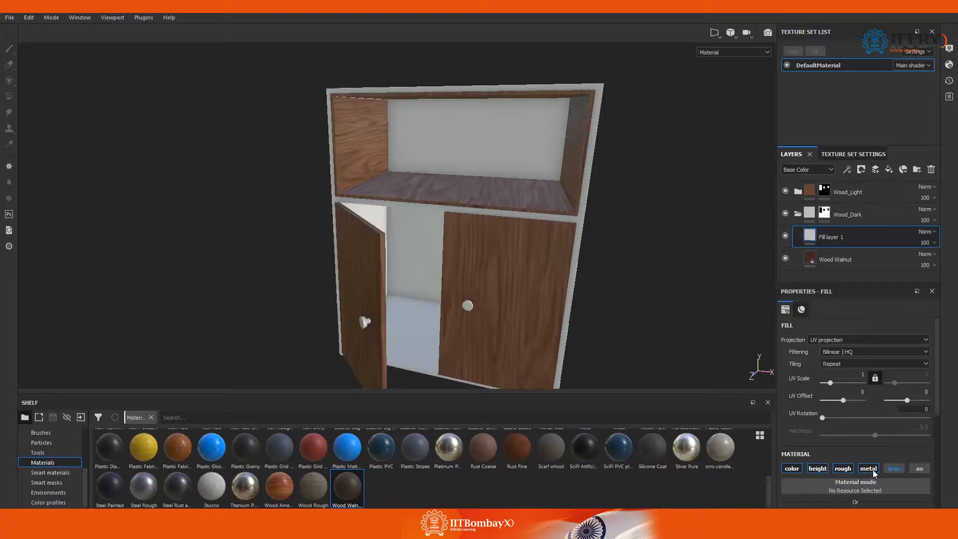
left_click(819, 471)
scroll(849, 349, "down", 5)
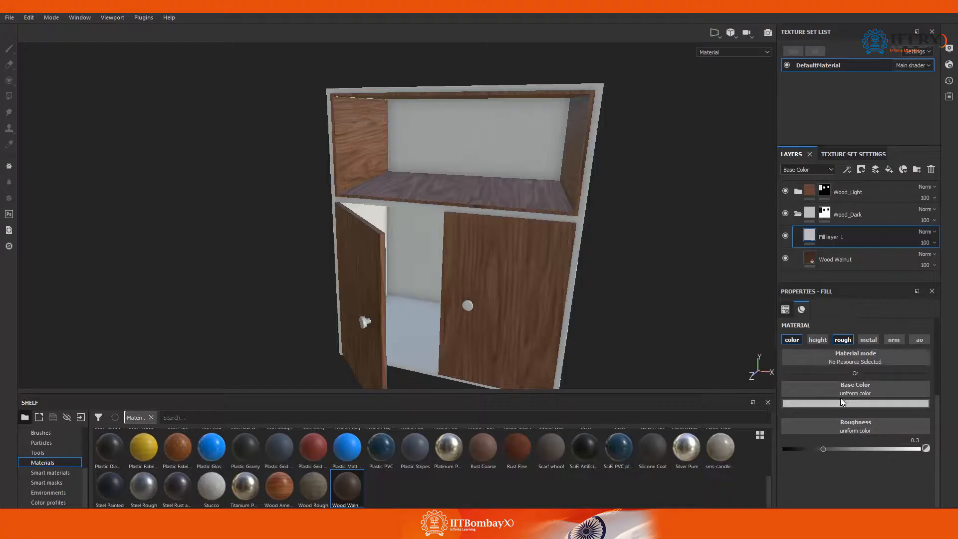
Give the new fill layer a muted khaki base color and a roughness of 0.4513.
left_click(837, 404)
left_click_drag(824, 445, 836, 470)
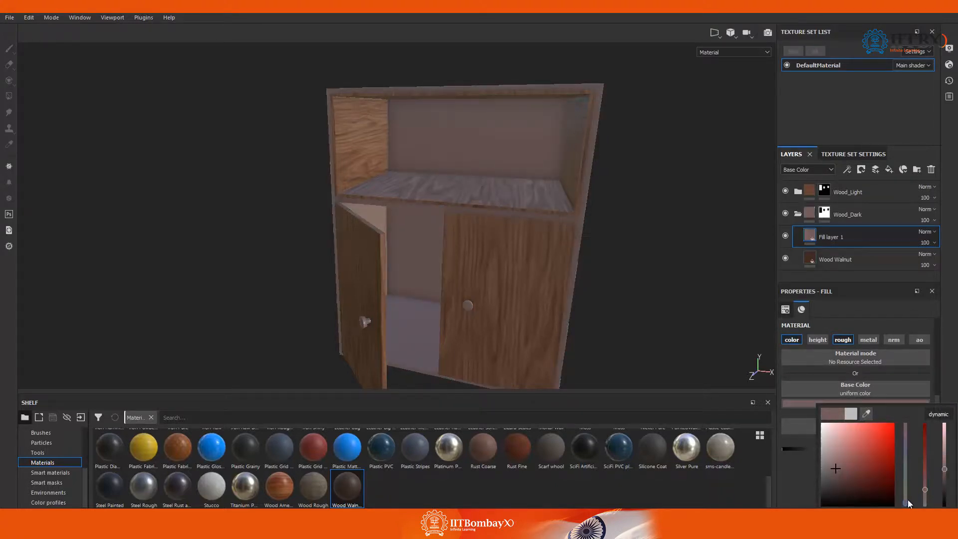
left_click_drag(908, 499, 907, 496)
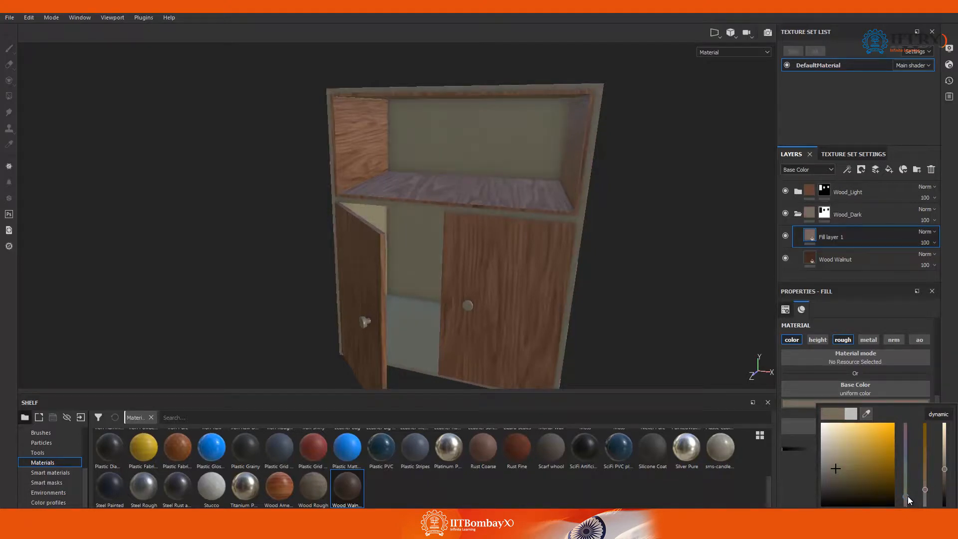
left_click_drag(835, 465, 842, 468)
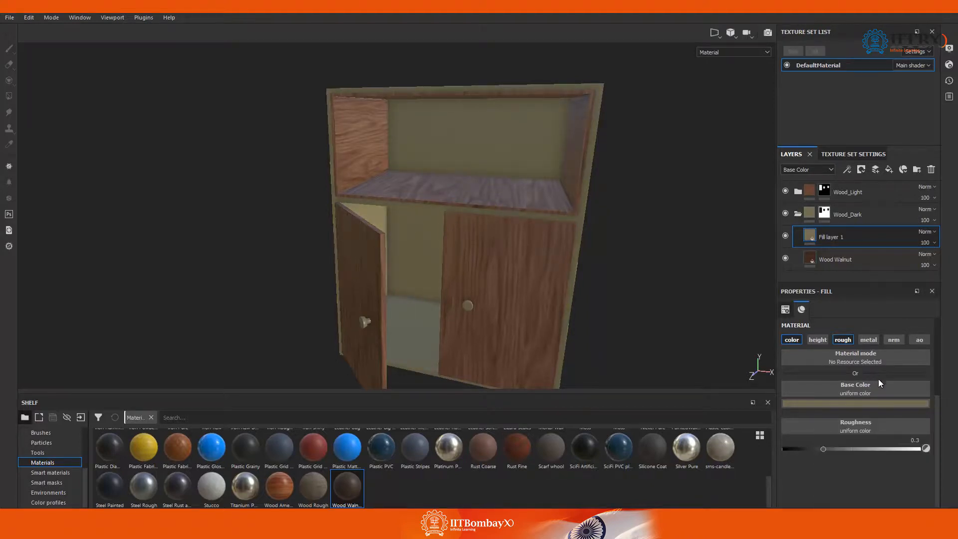
left_click_drag(831, 448, 844, 454)
left_click_drag(531, 269, 749, 264, "alt")
Rename the new fill layer in the Wood_Dark folder as Dust.
right_click(839, 233)
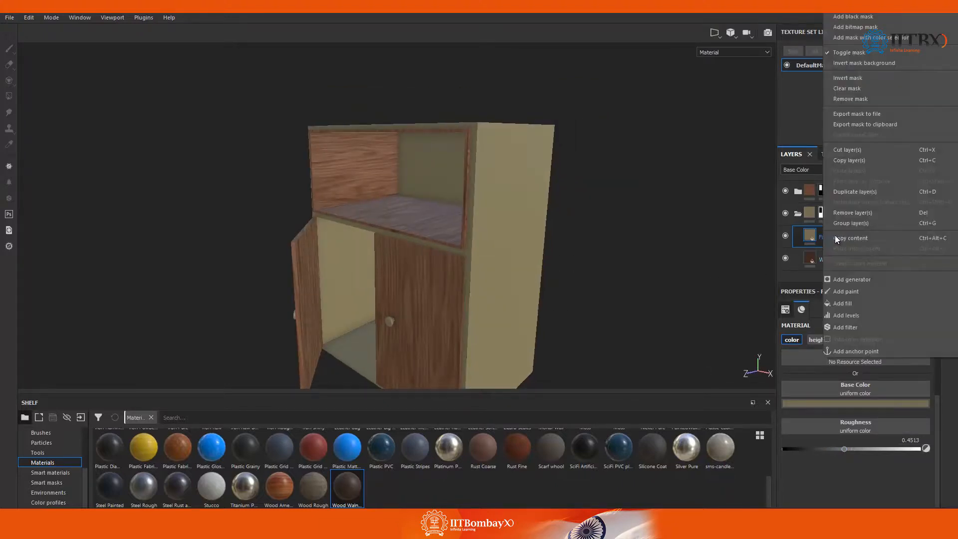
left_click(824, 239)
double_click(824, 238)
key("BackSpace")
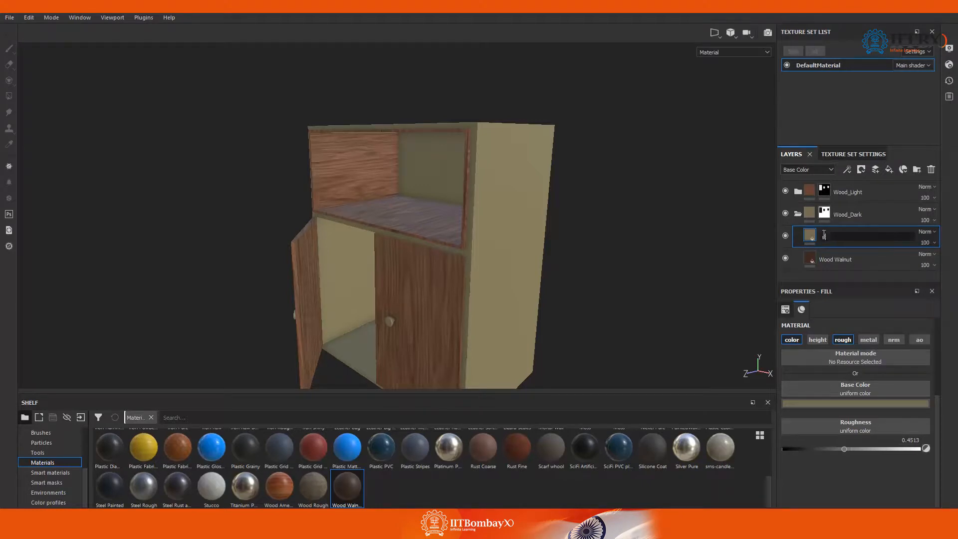
type("RUST")
key("BackSpace")
key("BackSpace")
key("BackSpace")
key("BackSpace")
key("Return")
Add a black mask to the Dust layer.
right_click(815, 234)
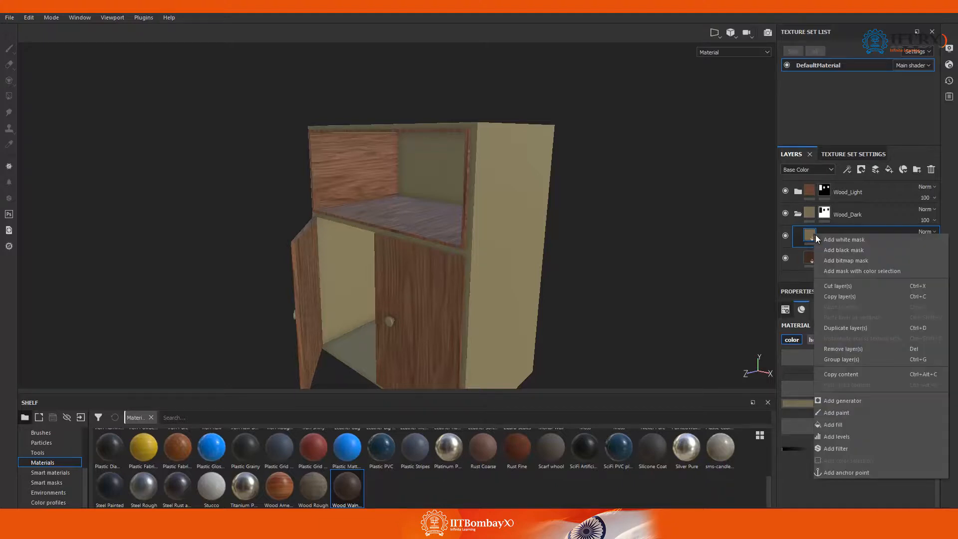
left_click(845, 248)
key("4")
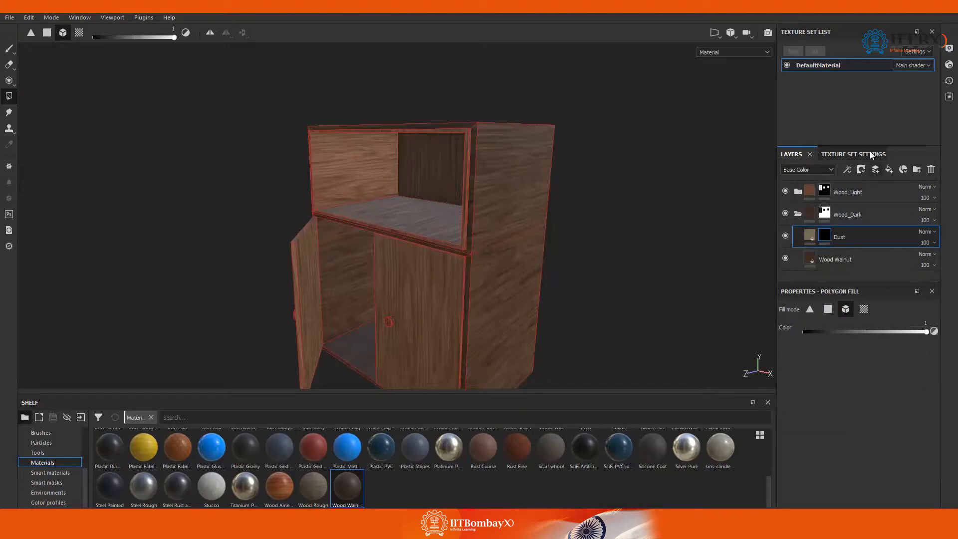
Add a generator to the Dust layer's mask and assign the Dirt generator to it.
left_click(869, 154)
left_click(792, 154)
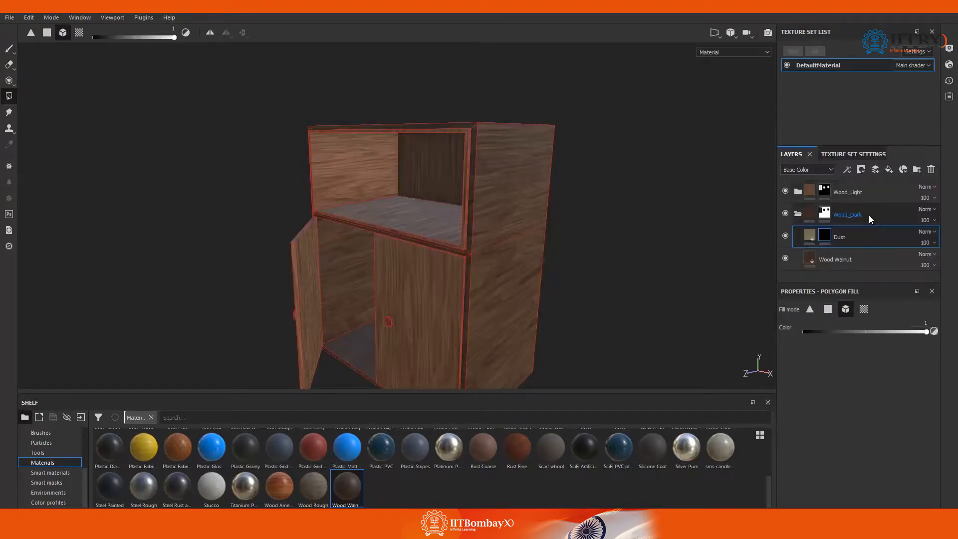
right_click(827, 236)
left_click(885, 412)
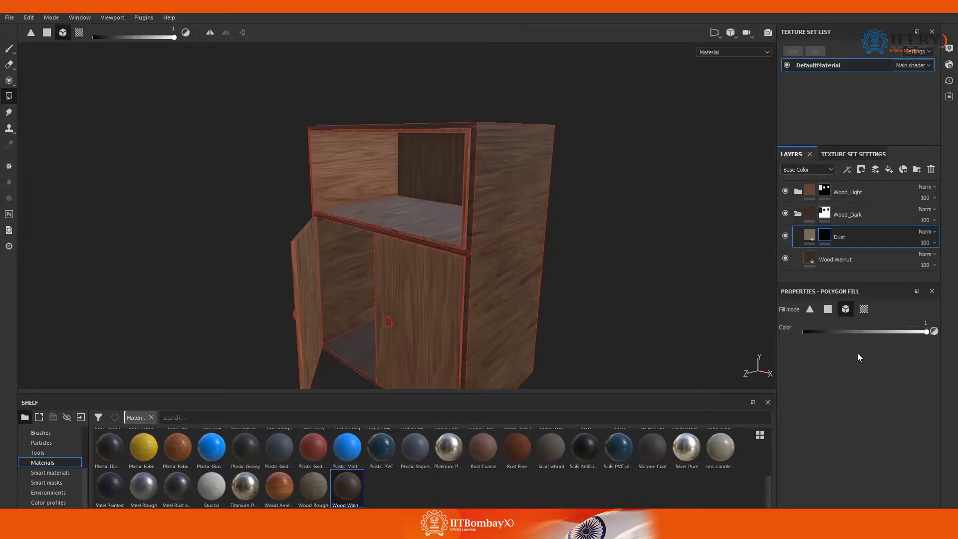
left_click(858, 330)
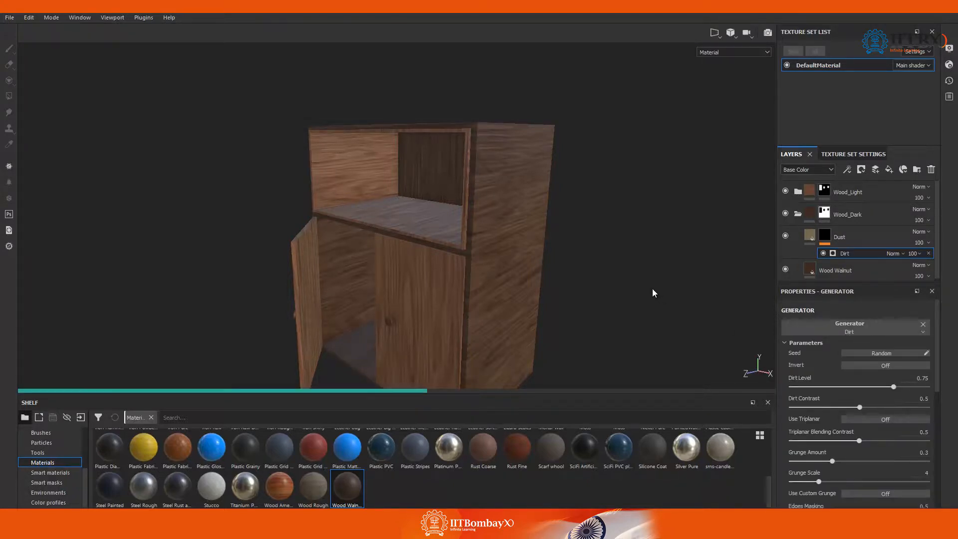
Set the Dirt Level of the Dust mask's generator to 0.7 and inspect the dust around the cabinet.
left_click_drag(541, 272, 449, 258, "alt")
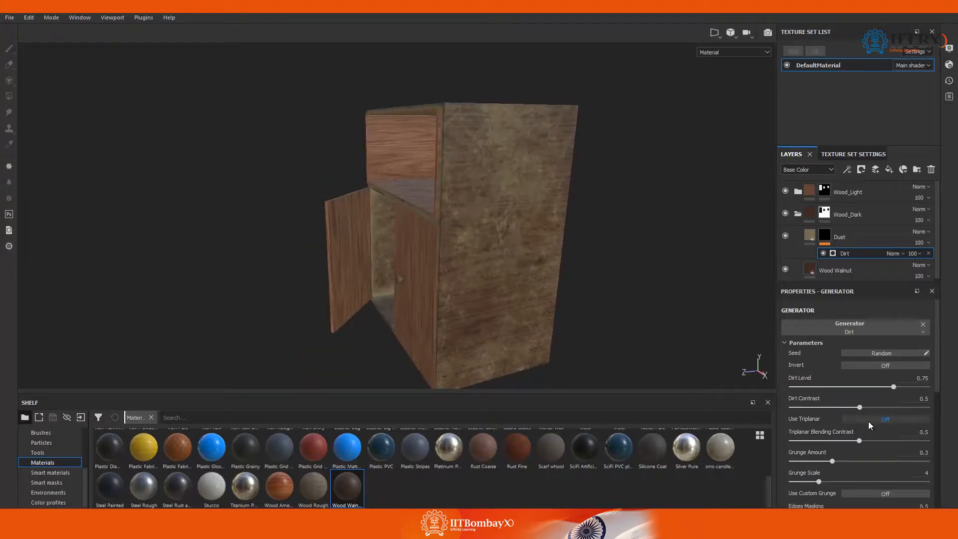
left_click(889, 388)
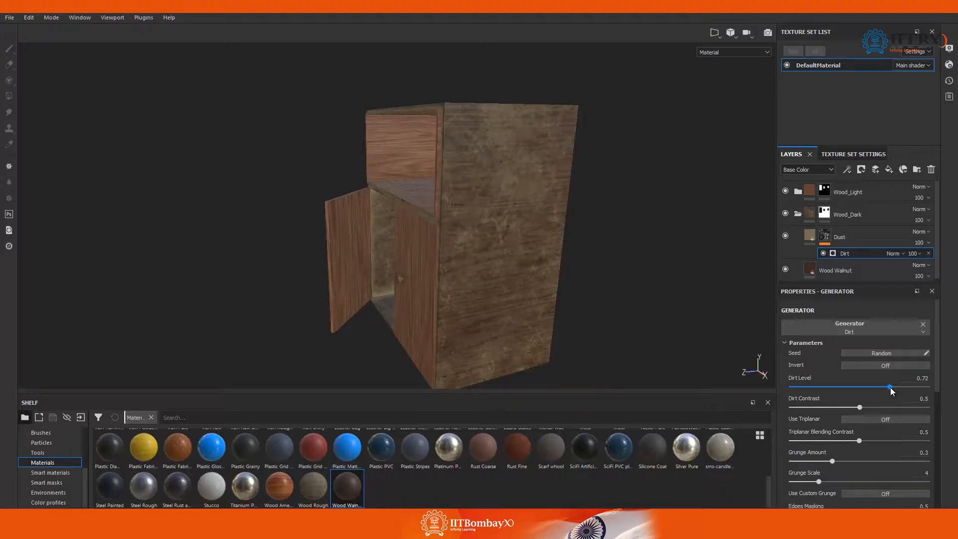
left_click(886, 387)
middle_click_drag(622, 259, 619, 278, "alt")
scroll(618, 278, "down", 3)
left_click_drag(549, 282, 746, 268, "alt")
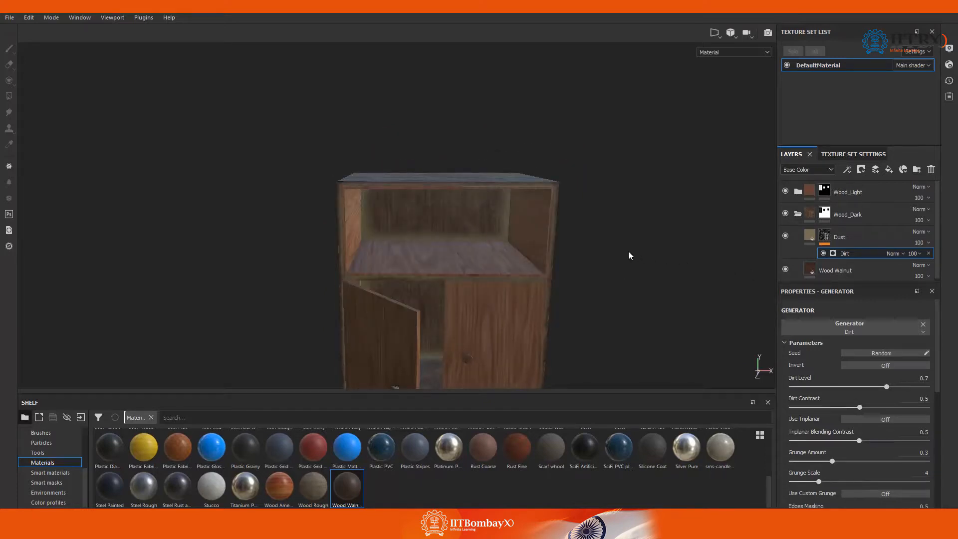
middle_click_drag(628, 254, 591, 254, "alt")
scroll(591, 254, "up", 5)
left_click_drag(592, 254, 503, 266, "alt")
Duplicate the Dust layer and move the copy into the Wood_Light folder above its Wood Walnut layer.
left_click(809, 238)
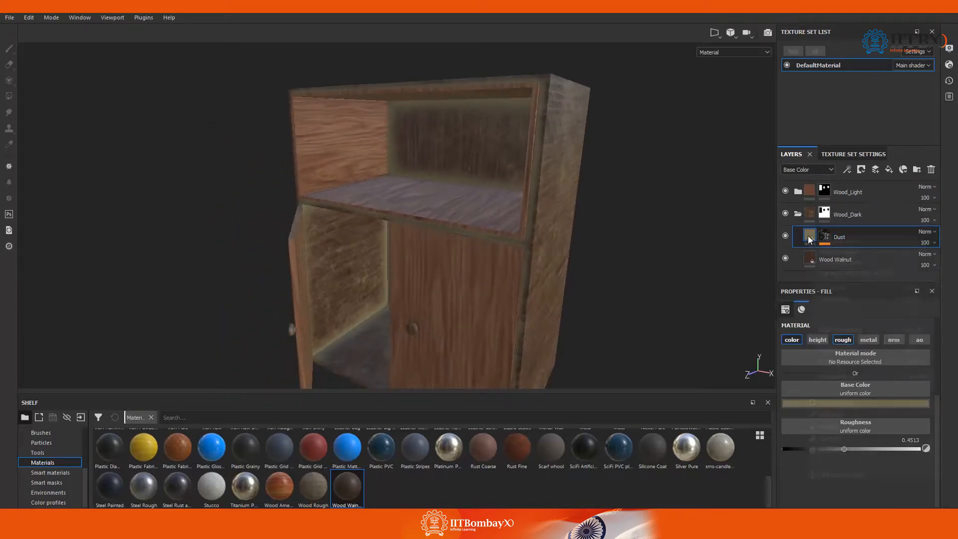
right_click(809, 239)
left_click(845, 331)
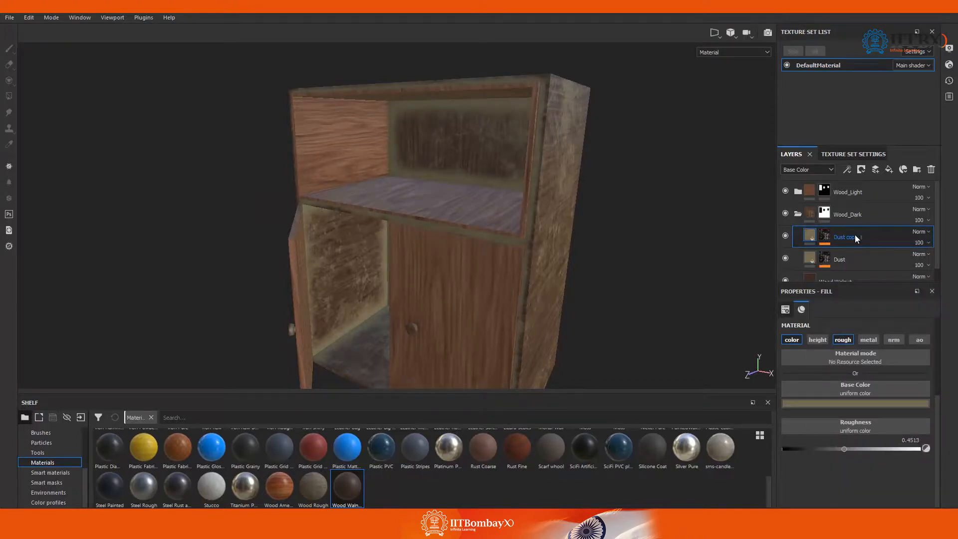
left_click_drag(828, 232, 845, 192)
left_click_drag(850, 240, 852, 208)
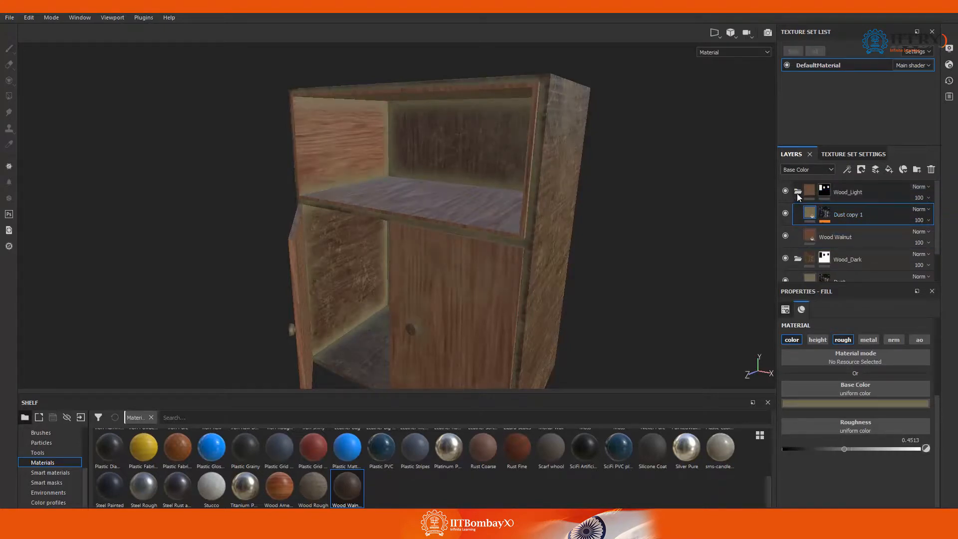
Rename the Dust copy in the Wood_Light folder to Dust and collapse the folder.
double_click(852, 216)
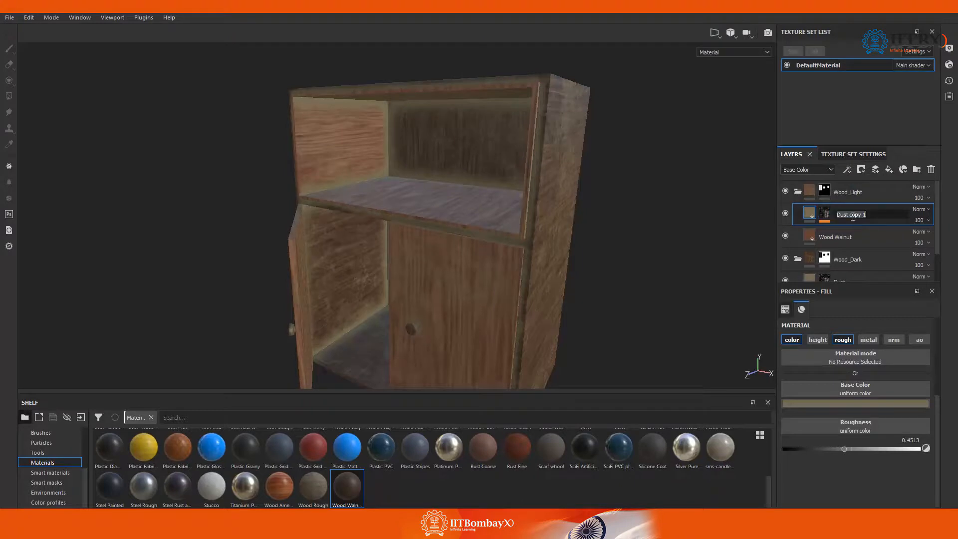
left_click_drag(869, 214, 850, 215)
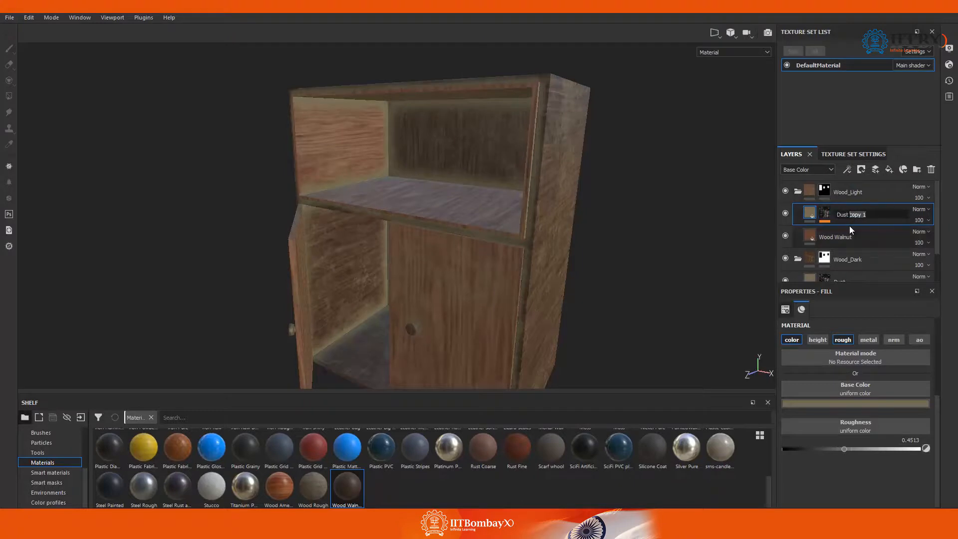
key("BackSpace")
key("Return")
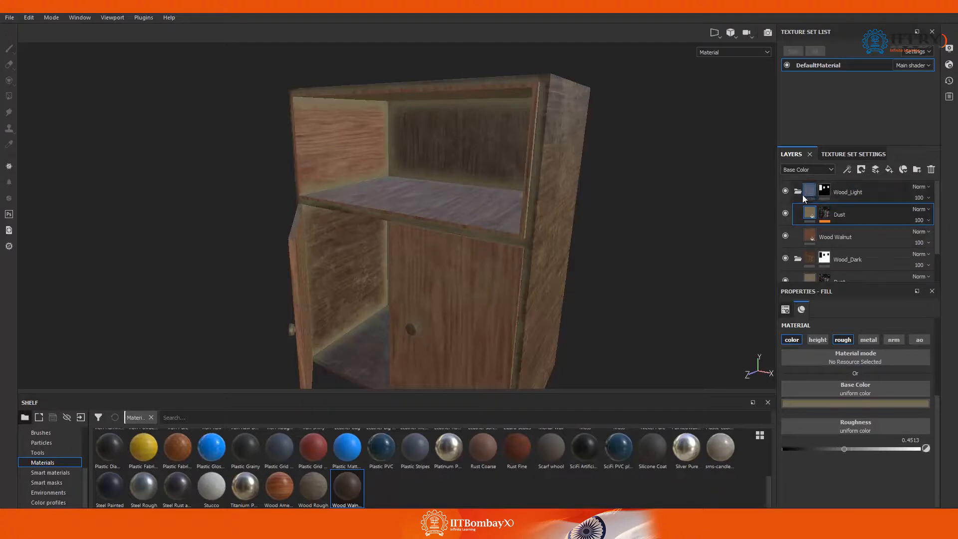
left_click(799, 193)
Duplicate the Dust layer in the Wood_Dark folder and remove the mask from the copy.
left_click(851, 234)
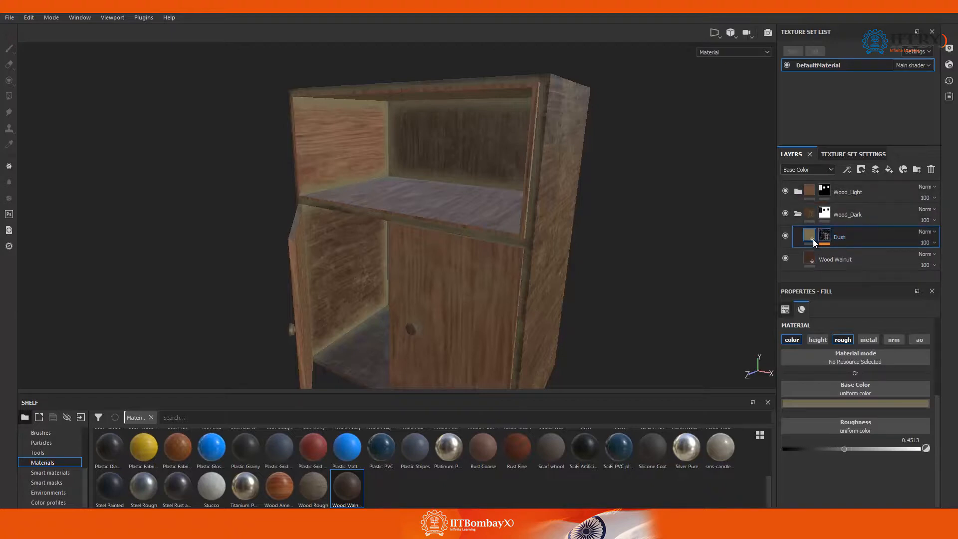
right_click(855, 237)
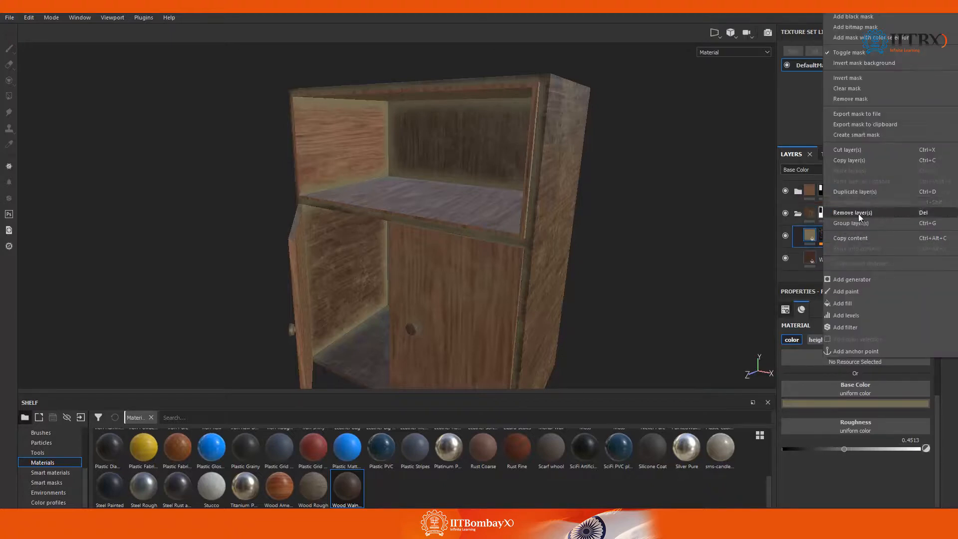
left_click(864, 191)
left_click(824, 239)
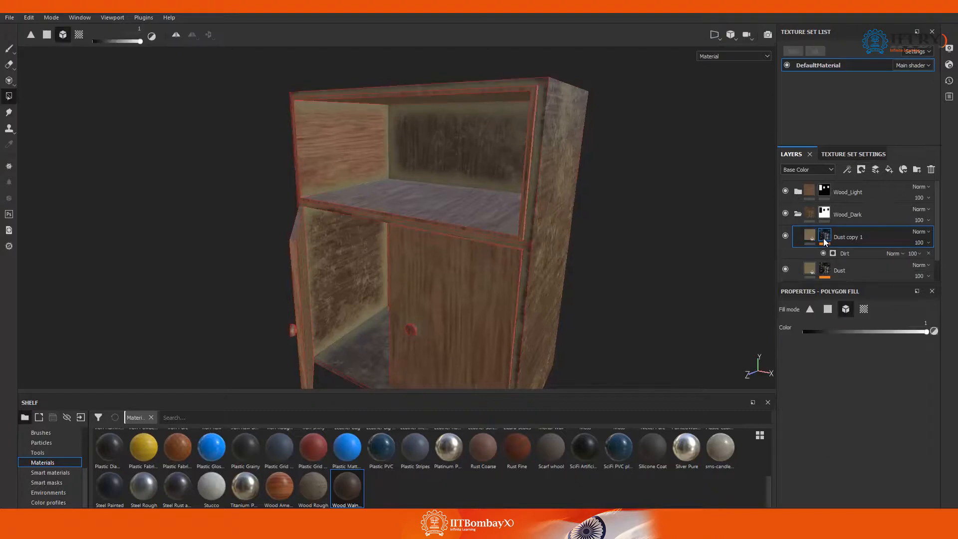
right_click(824, 241)
left_click(860, 331)
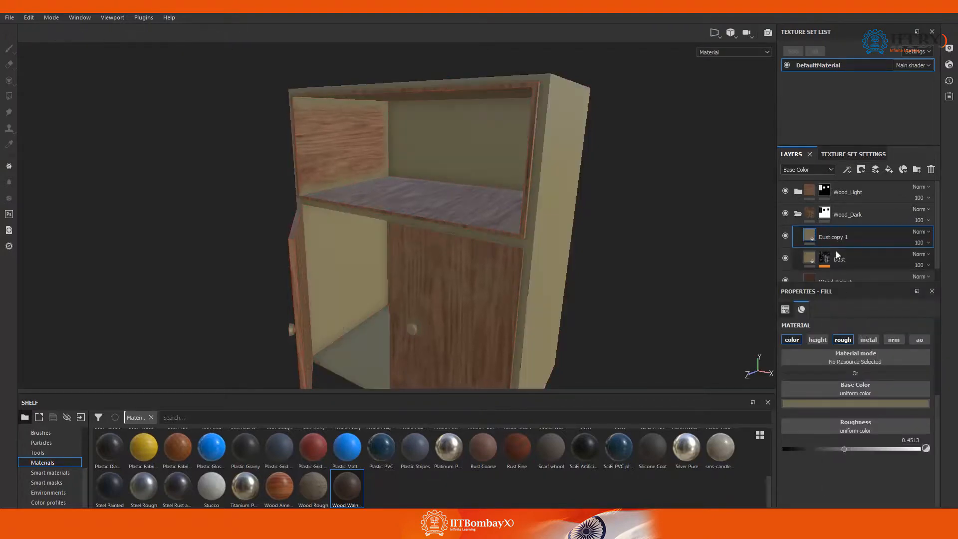
Lighten the Dust copy's base color, apply the Dust Dirty smart mask to it and inspect the cabinet's side.
left_click(872, 402)
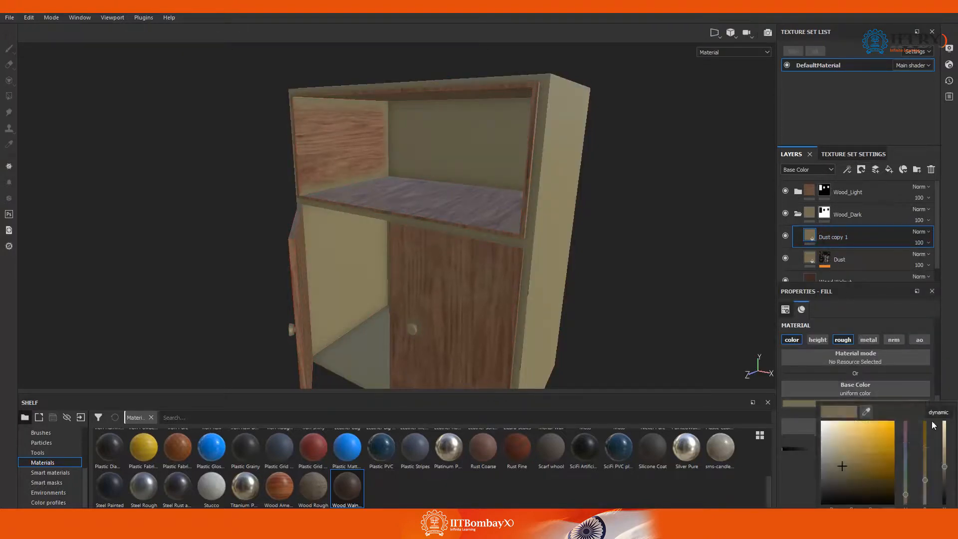
left_click_drag(944, 466, 944, 453)
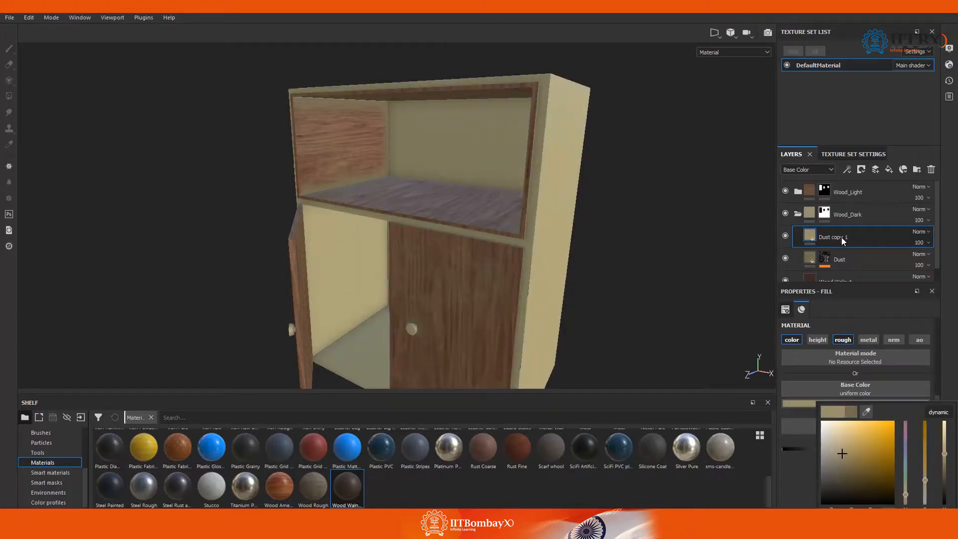
left_click(46, 482)
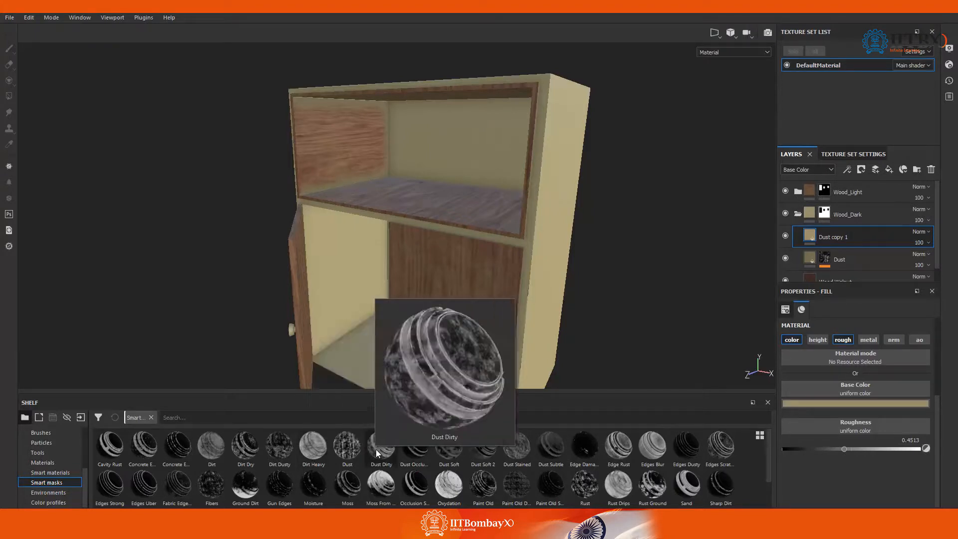
left_click_drag(376, 449, 833, 235)
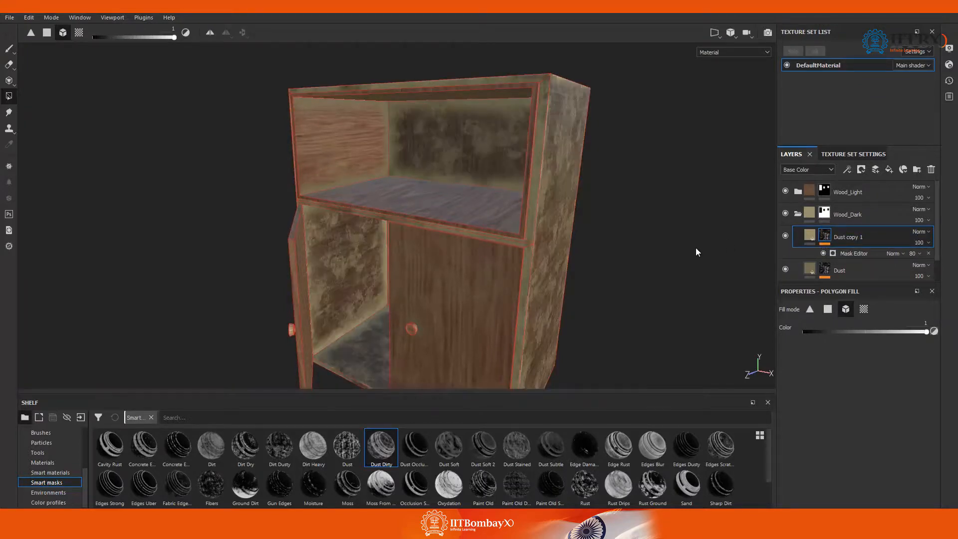
left_click_drag(626, 272, 421, 271, "alt")
left_click_drag(471, 244, 450, 234, "alt")
left_click_drag(617, 186, 629, 247, "alt")
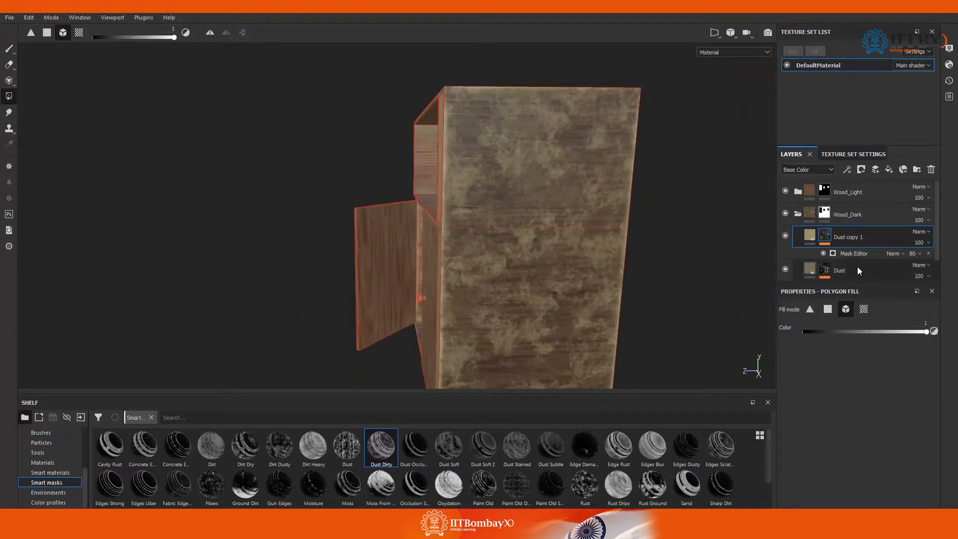
Set Global Balance to 0.55 and Texture 2 to 0.55 in the Dust copy's Mask Editor generator.
left_click(854, 253)
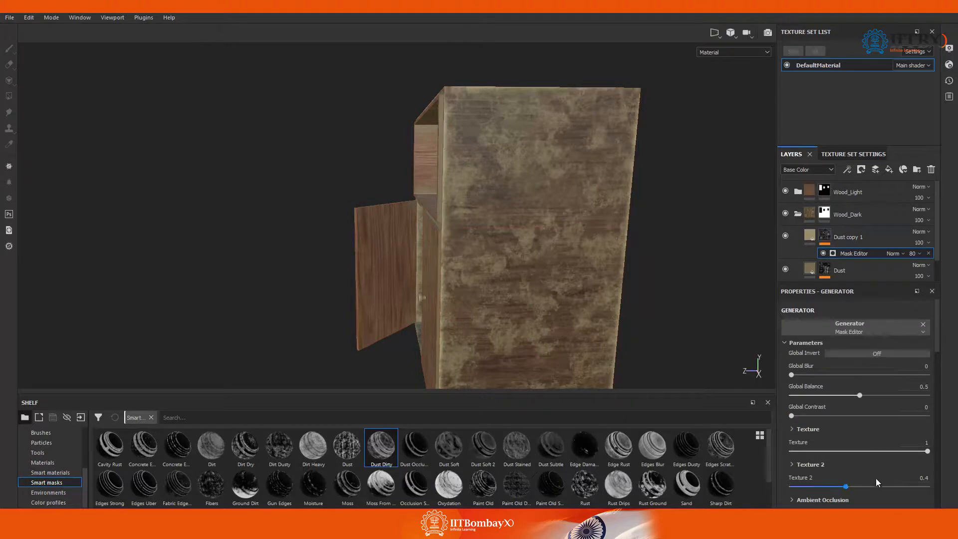
left_click(874, 396)
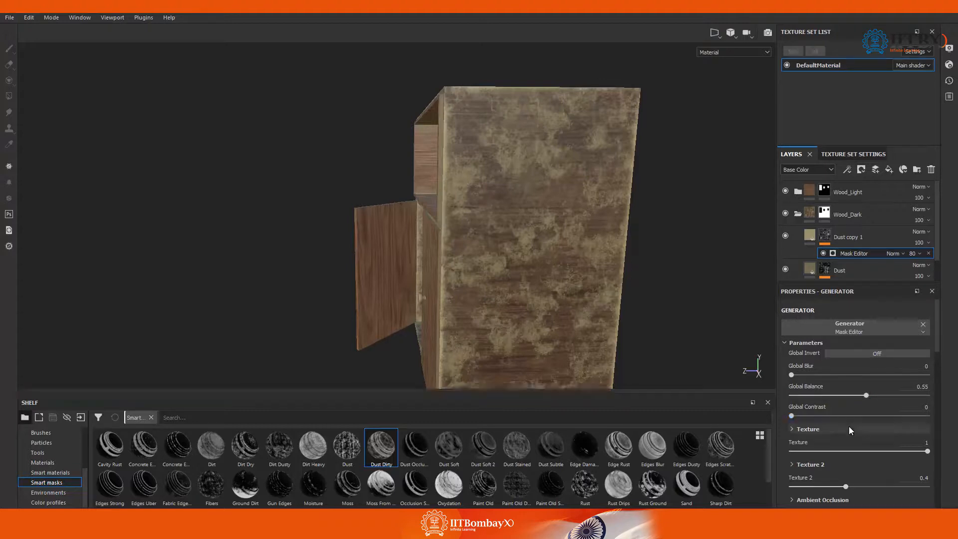
scroll(859, 464, "down", 1)
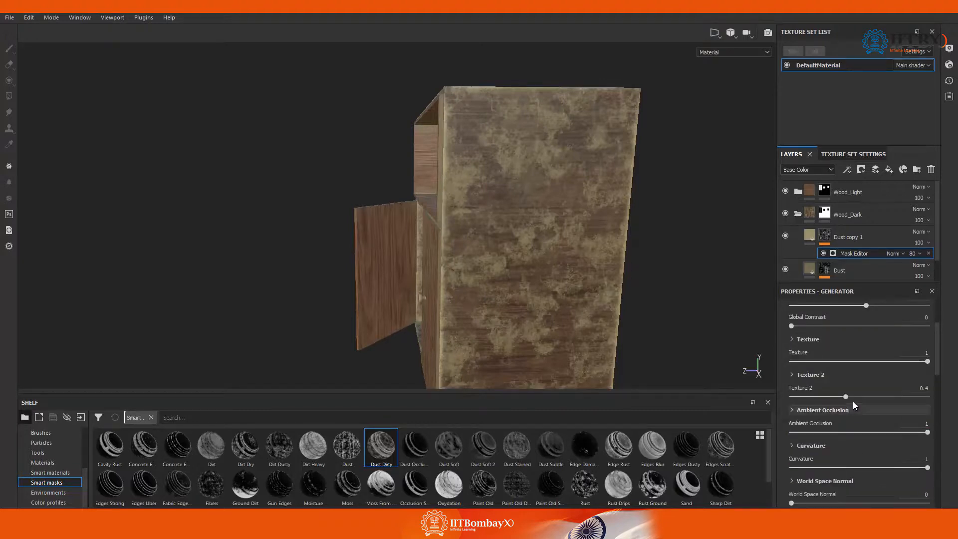
left_click_drag(852, 457, 867, 456)
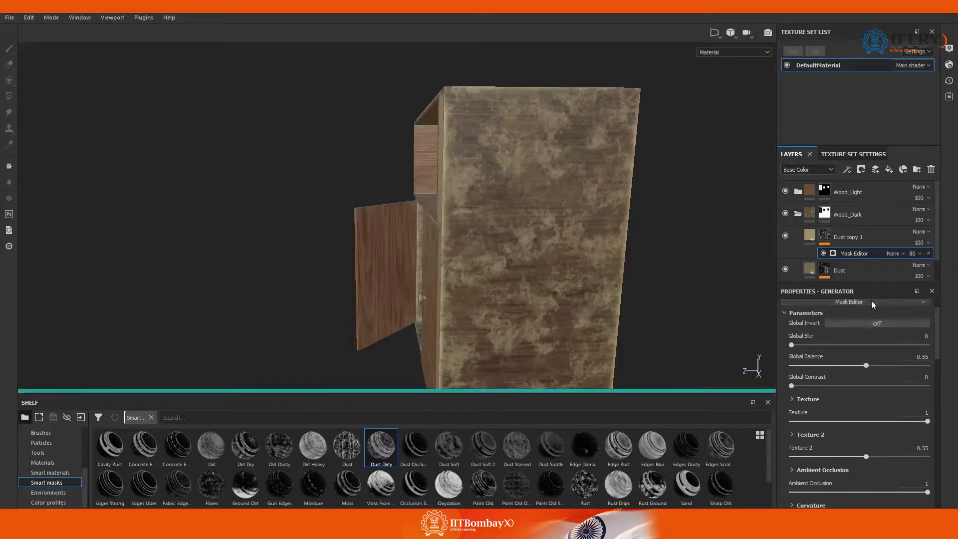
left_click(784, 235)
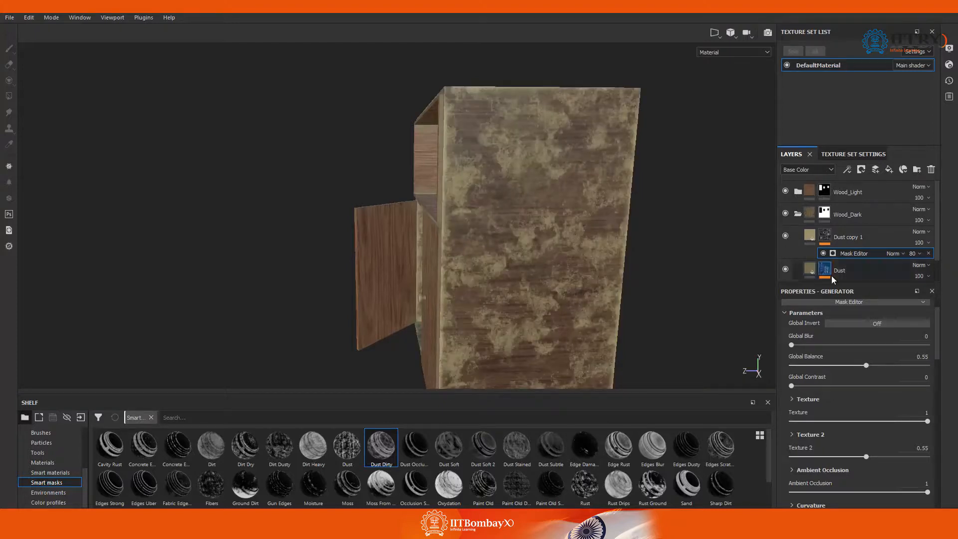
scroll(851, 368, "up", 1)
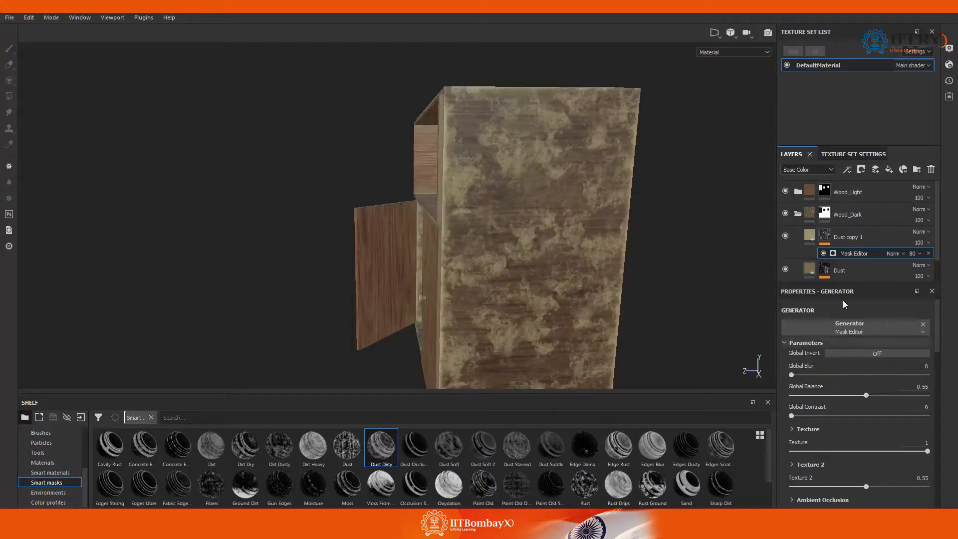
Reduce the Dust copy layer's opacity to 32 and check the softened dirt on the cabinet.
left_click(926, 242)
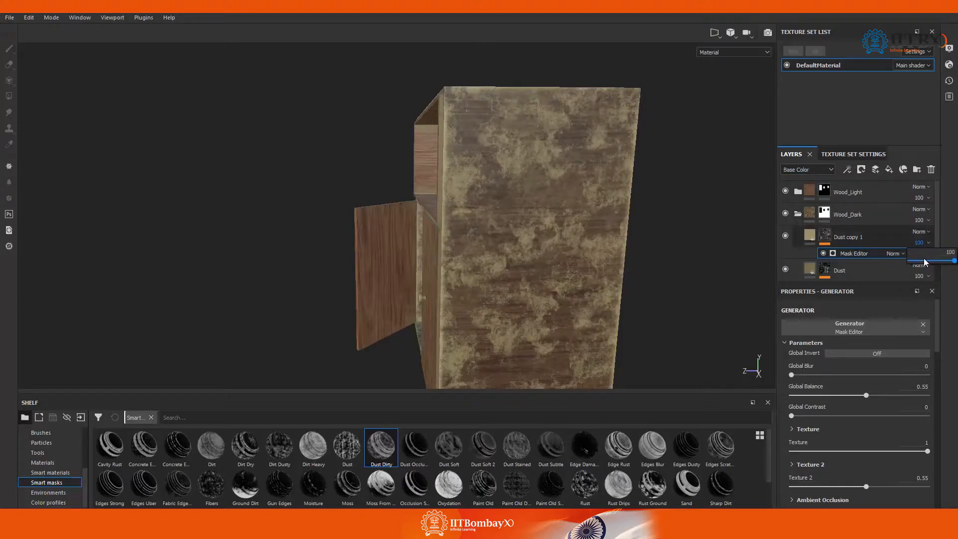
left_click(926, 261)
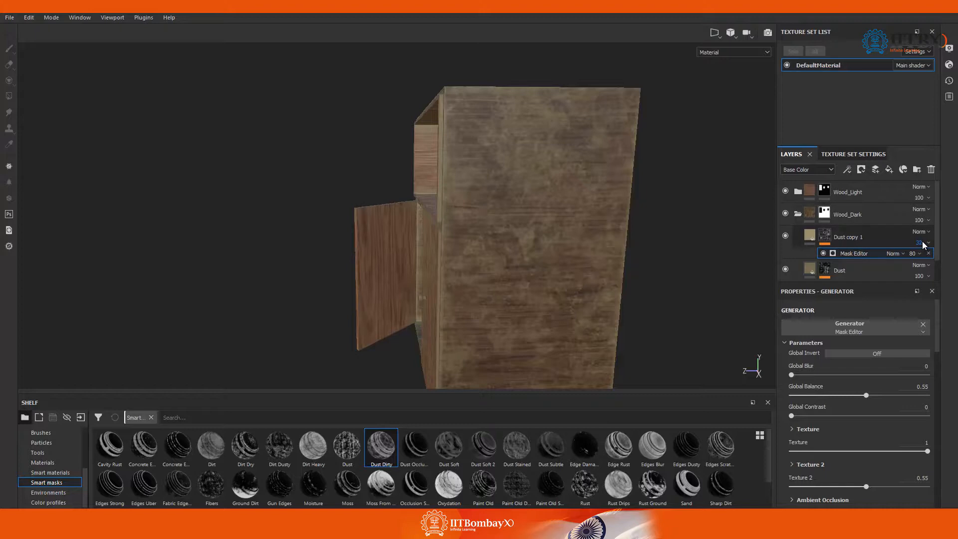
left_click(923, 243)
left_click(930, 262)
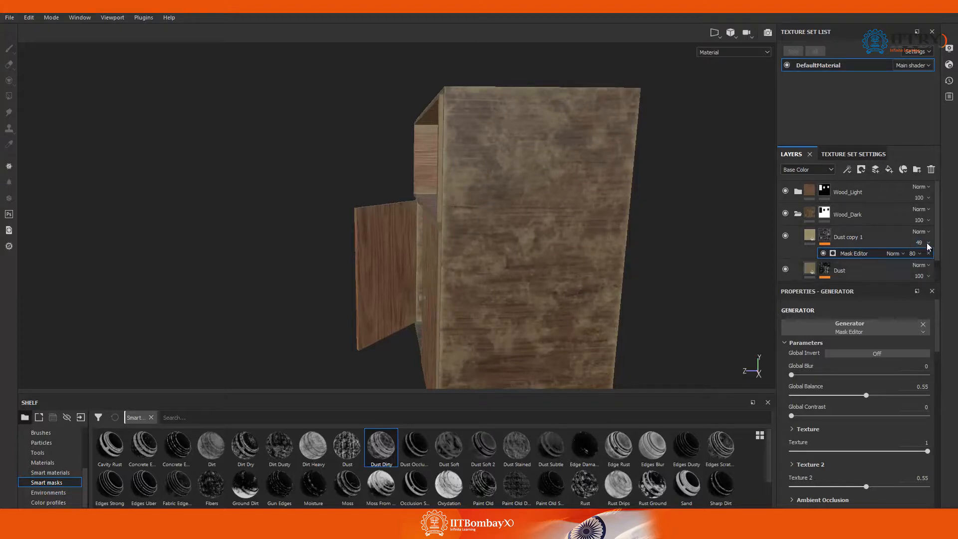
left_click(926, 242)
left_click(926, 260)
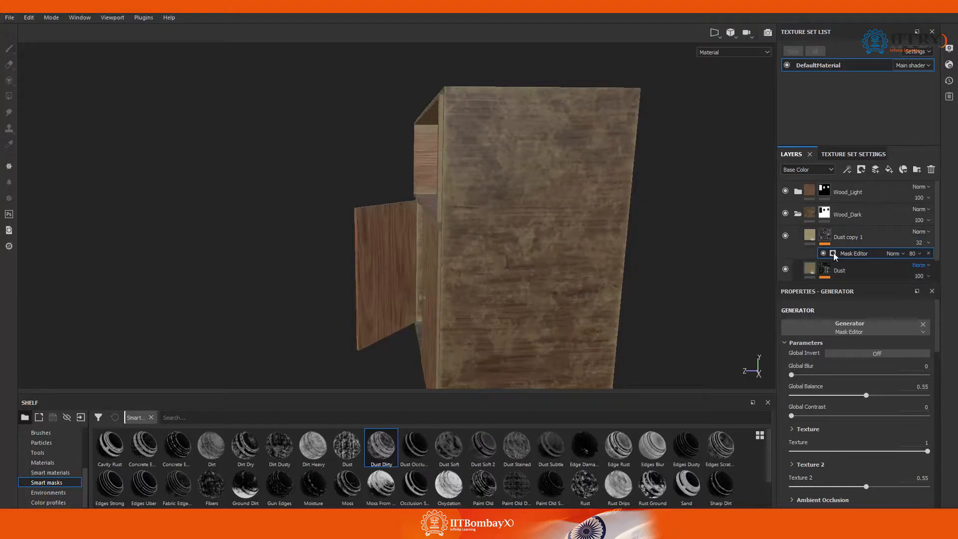
left_click_drag(641, 226, 614, 284, "alt")
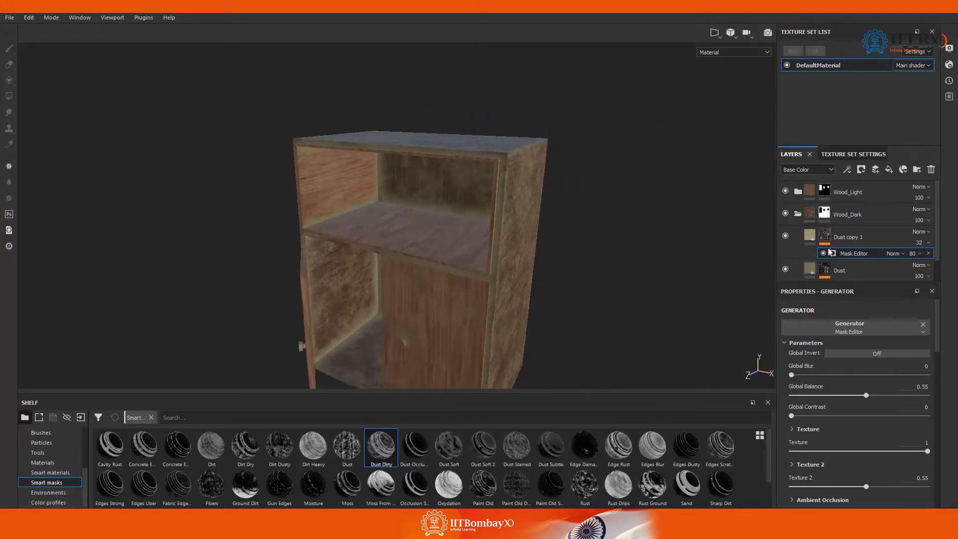
Rename the Dust copy in the Wood_Dark folder to DustHeavy.
double_click(881, 238)
left_click_drag(877, 238, 842, 247)
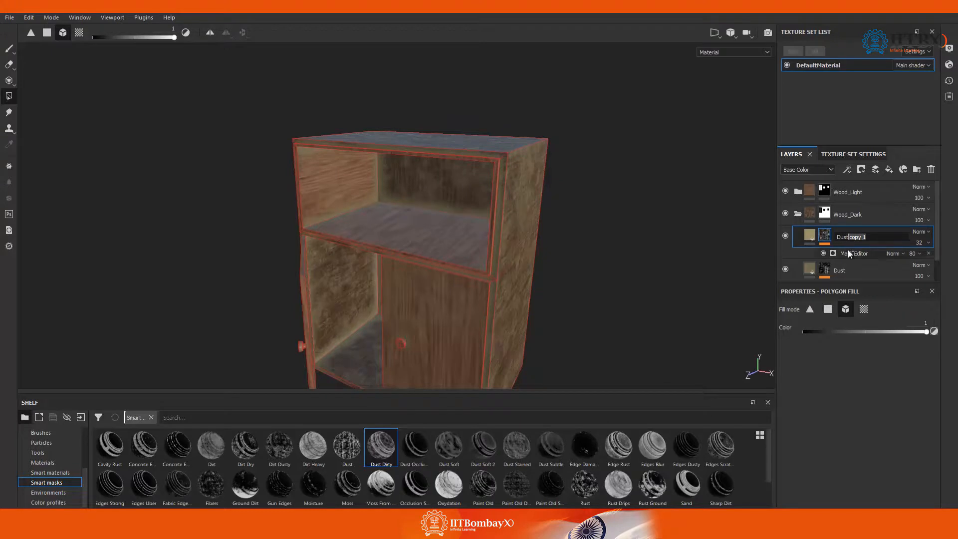
key("Return")
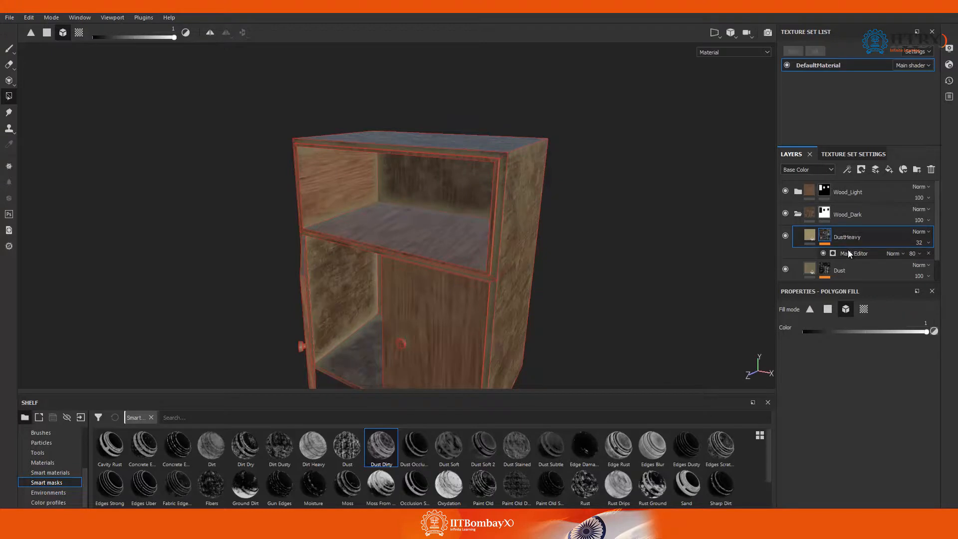
Duplicate the DustHeavy layer and move the copy into the Wood_Light folder above its Dust layer.
right_click(842, 238)
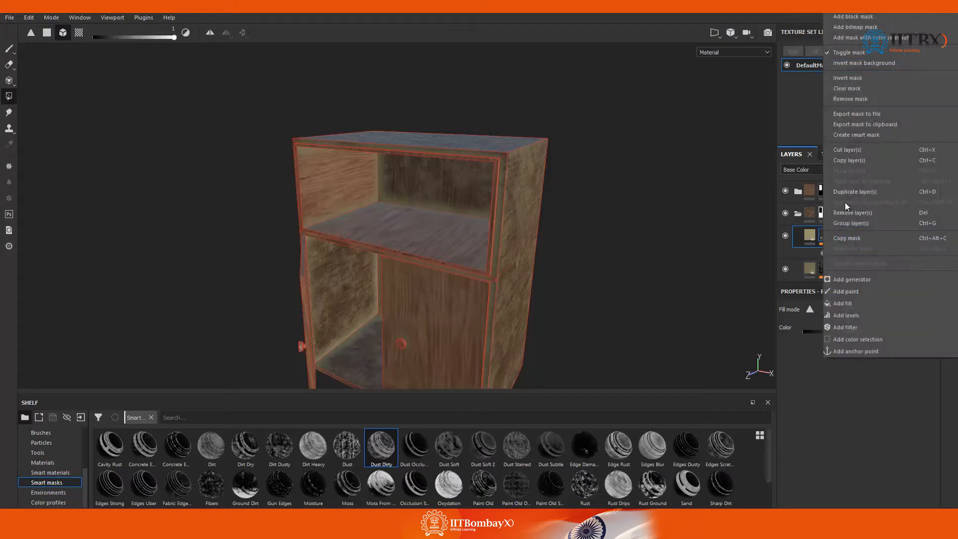
left_click(857, 193)
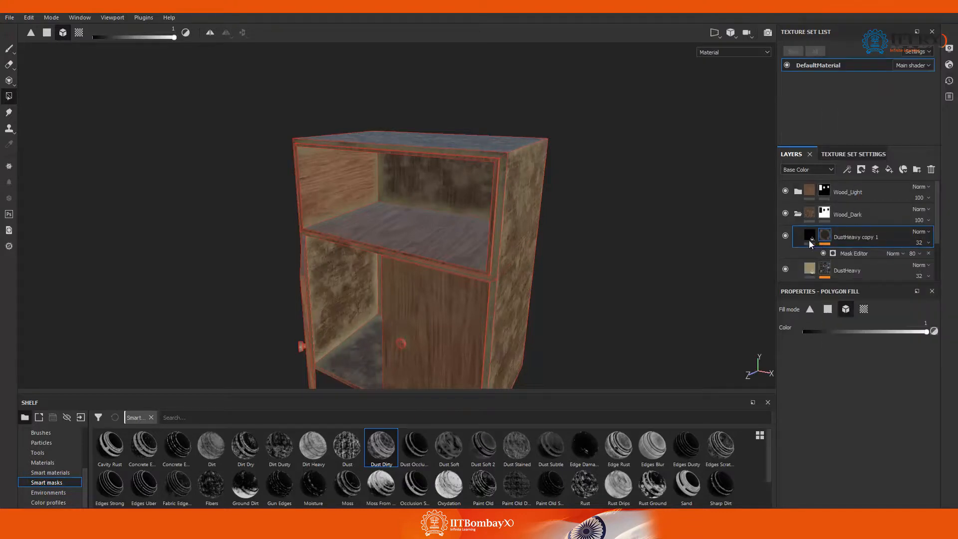
left_click_drag(809, 240, 860, 190)
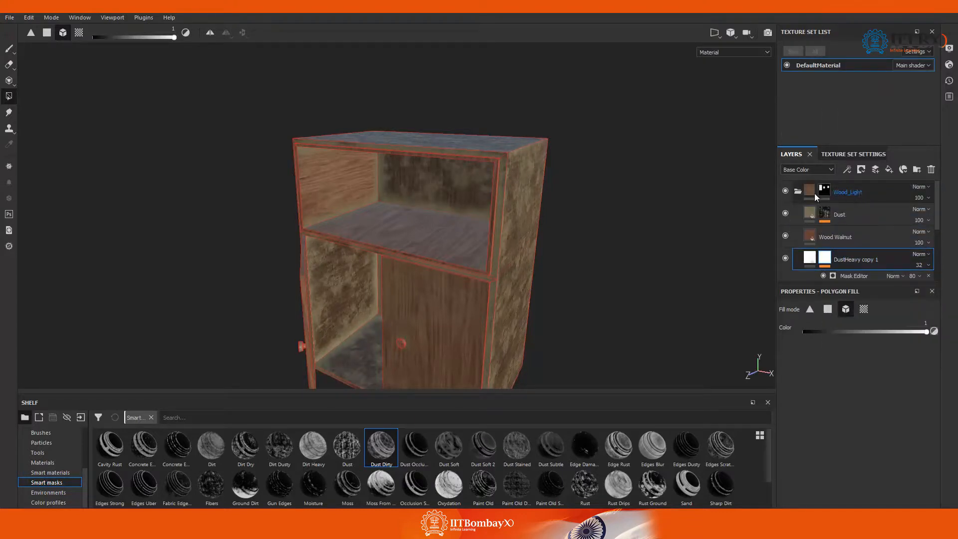
left_click_drag(852, 257, 864, 227)
Rename the DustHeavy copy in the Wood_Light folder to DustHeavy.
double_click(878, 218)
left_click(879, 220)
left_click(863, 219)
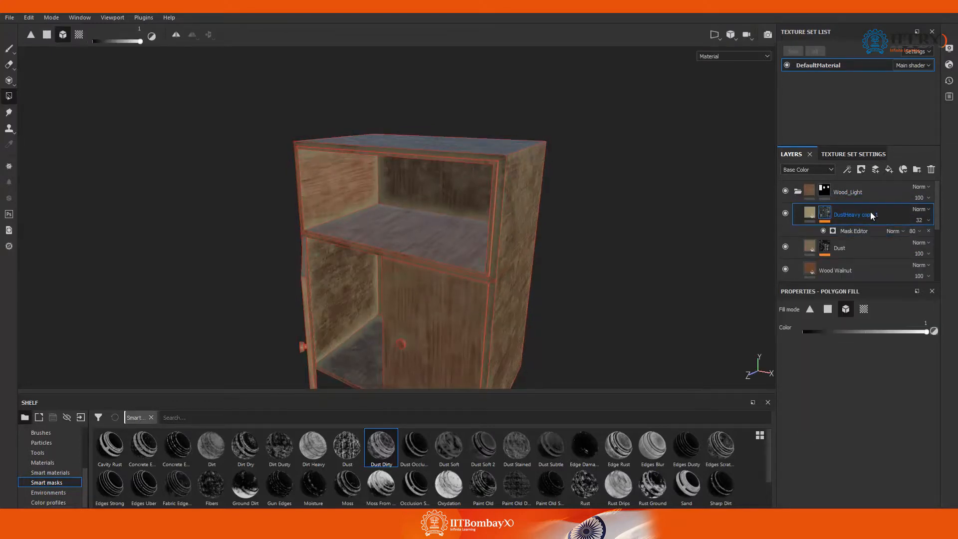
double_click(872, 215)
left_click_drag(884, 214, 862, 220)
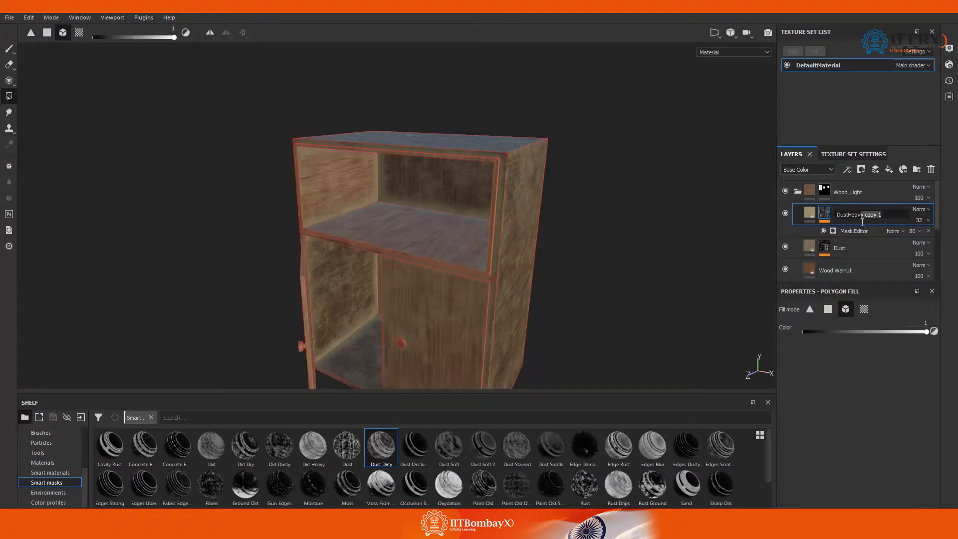
key("BackSpace")
key("Return")
Collapse the Wood_Light and Wood_Dark folders and inspect the whole cabinet.
left_click(795, 194)
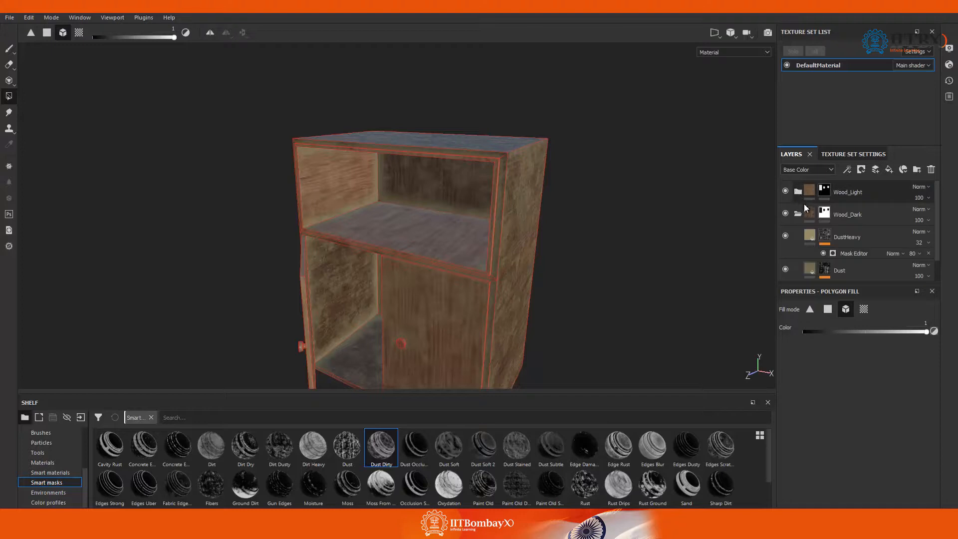
left_click(798, 215)
left_click_drag(422, 239, 453, 173, "alt")
scroll(453, 173, "down", 4)
mouse_move(400, 247)
left_mouse_down("alt")
mouse_move(557, 229)
mouse_move(621, 244)
mouse_move(291, 242)
mouse_move(404, 253)
left_mouse_up("alt")
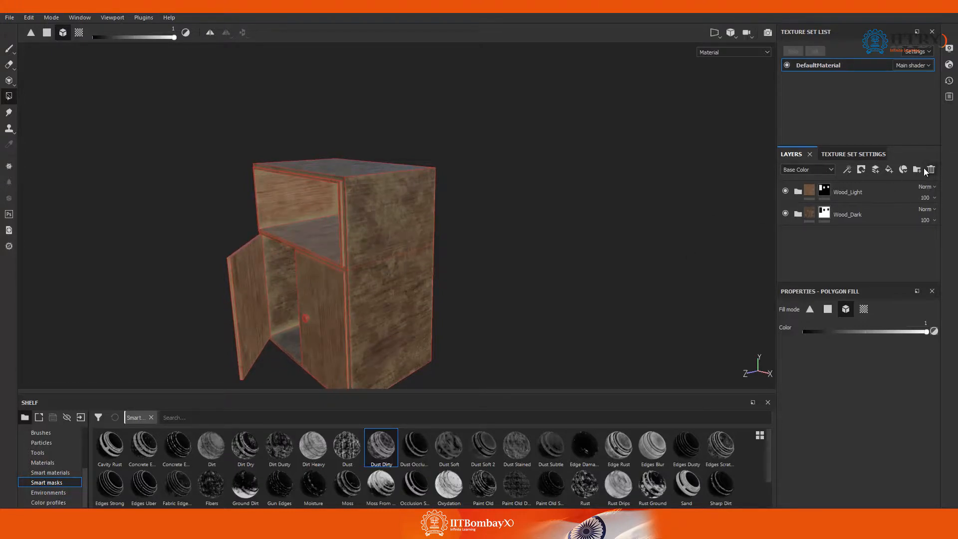
Add a fill layer, place it above the Wood_Light folder and collapse that folder.
left_click(890, 169)
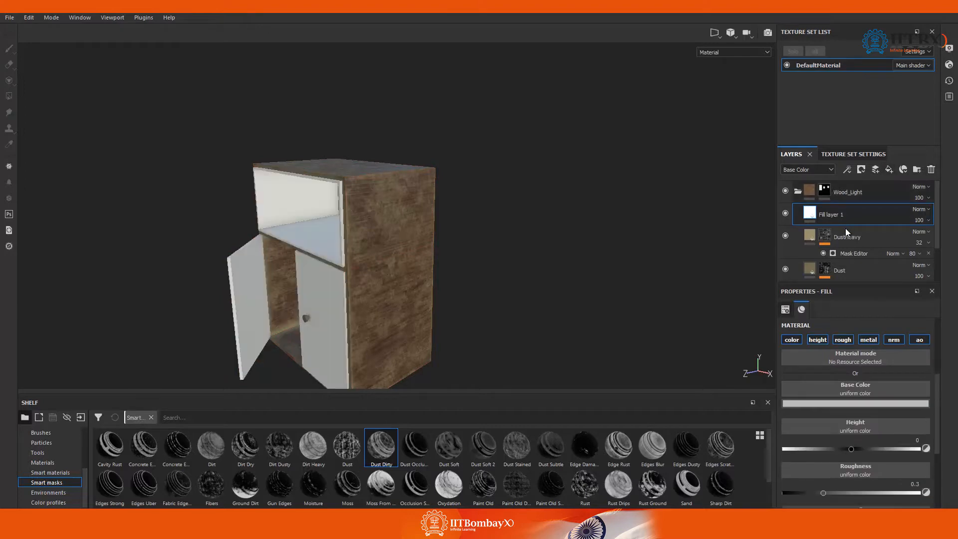
left_click_drag(840, 210, 798, 194)
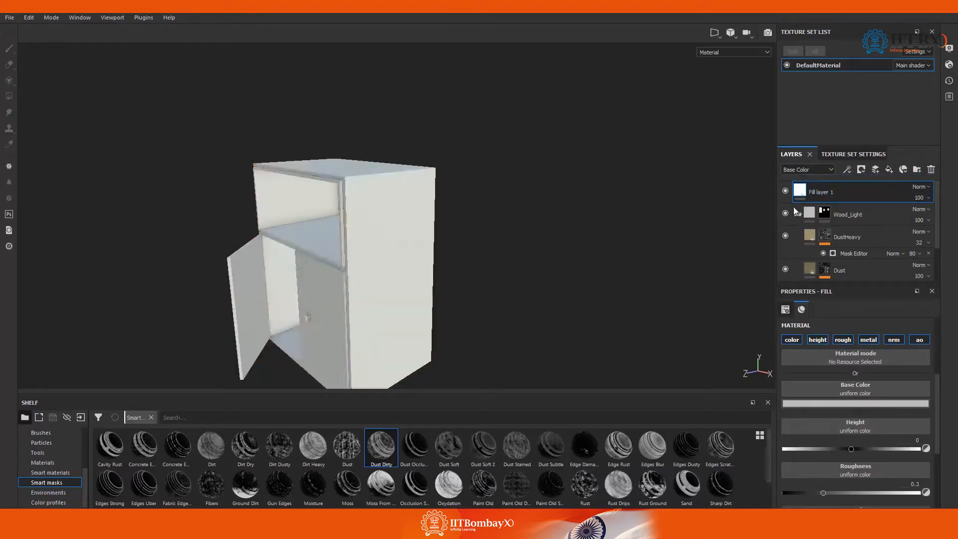
left_click(797, 214)
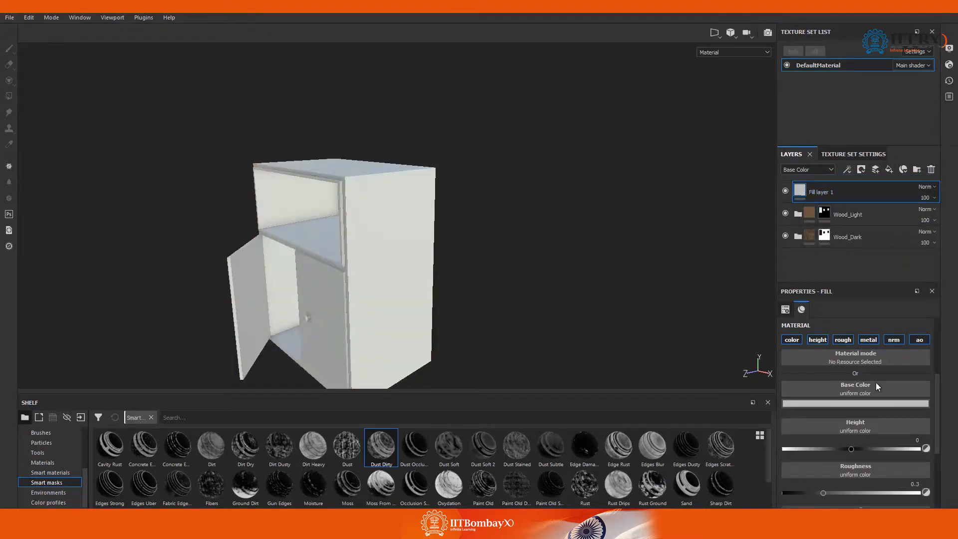
Turn off the metal and ao channels of the new fill layer, leaving color, height, rough and nrm enabled.
left_click(921, 341)
left_click(892, 341)
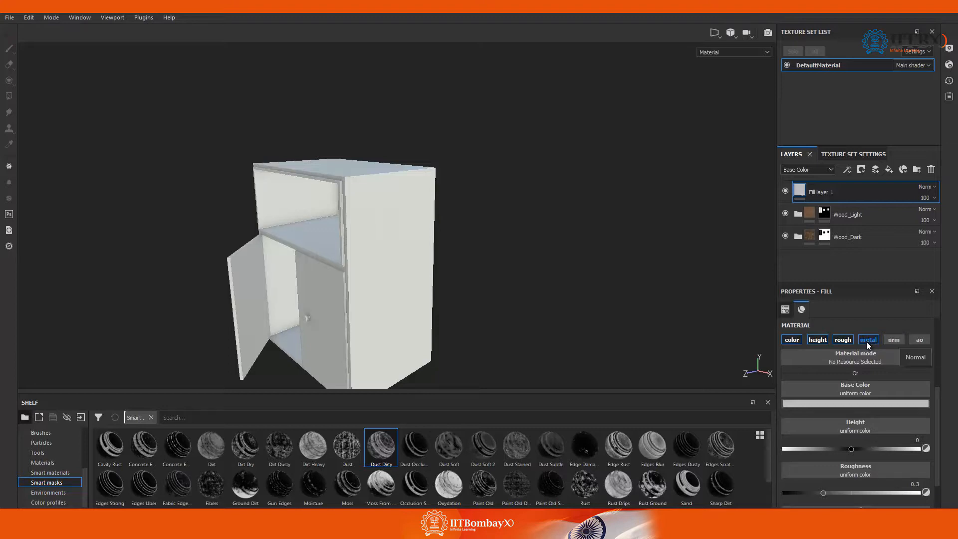
left_click(894, 341)
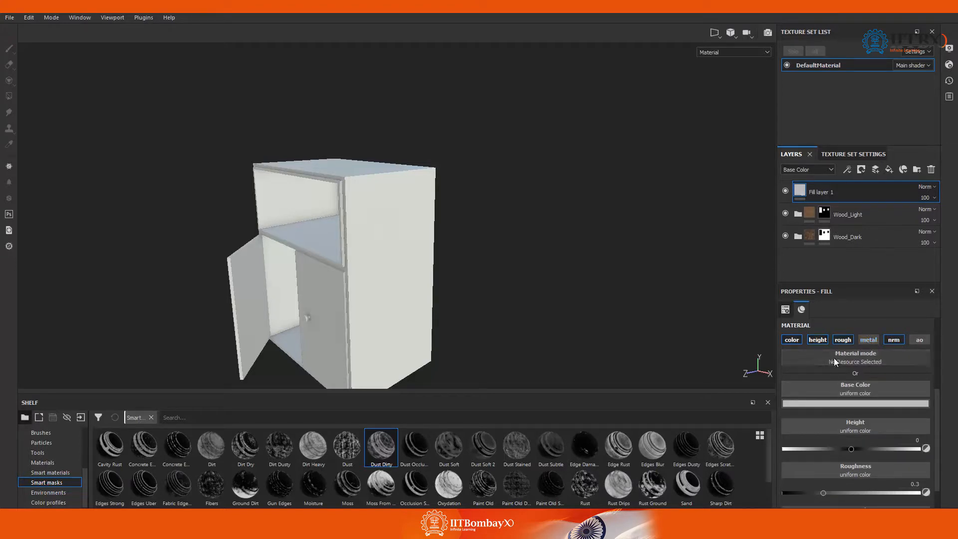
Apply the Wood Rough material to the fill layer's base color and roughness channels.
left_click(56, 464)
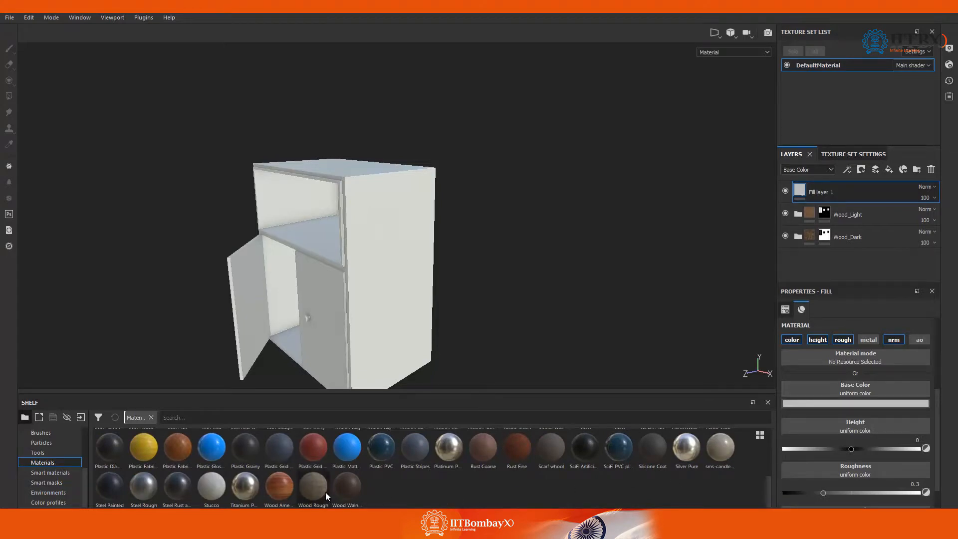
left_click_drag(319, 492, 888, 392)
scroll(888, 391, "down", 5)
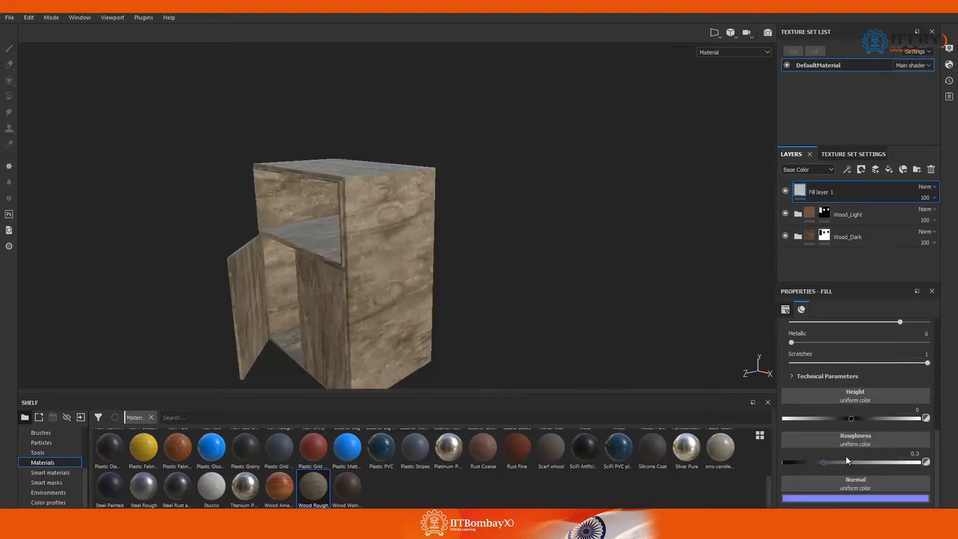
left_click_drag(314, 484, 864, 441)
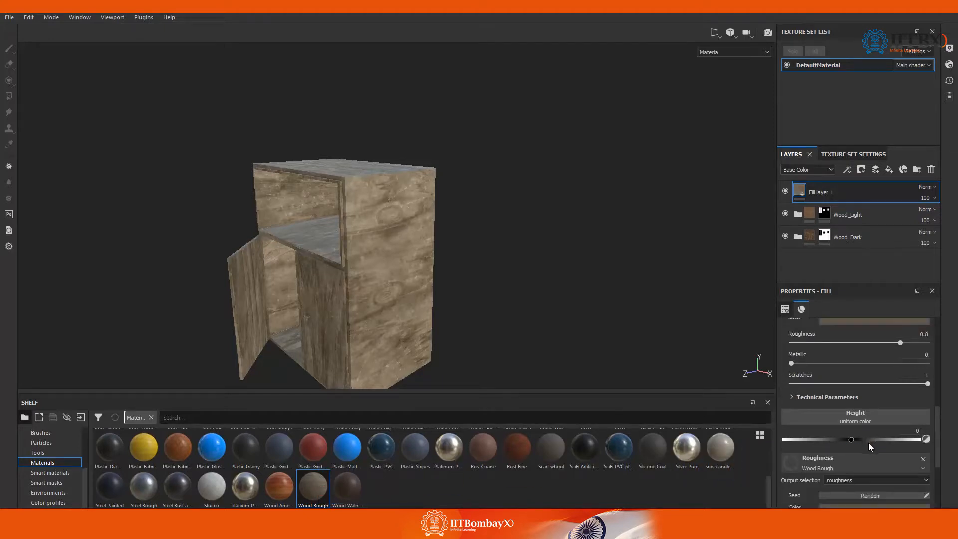
scroll(867, 441, "down", 3)
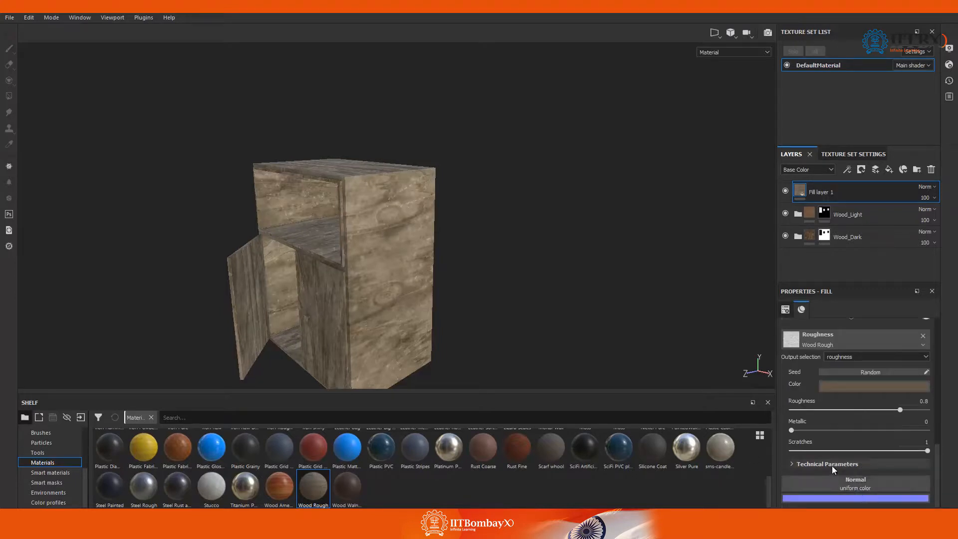
Turn off the fill layer's normal channel and set its height to -0.5.
scroll(846, 464, "up", 5)
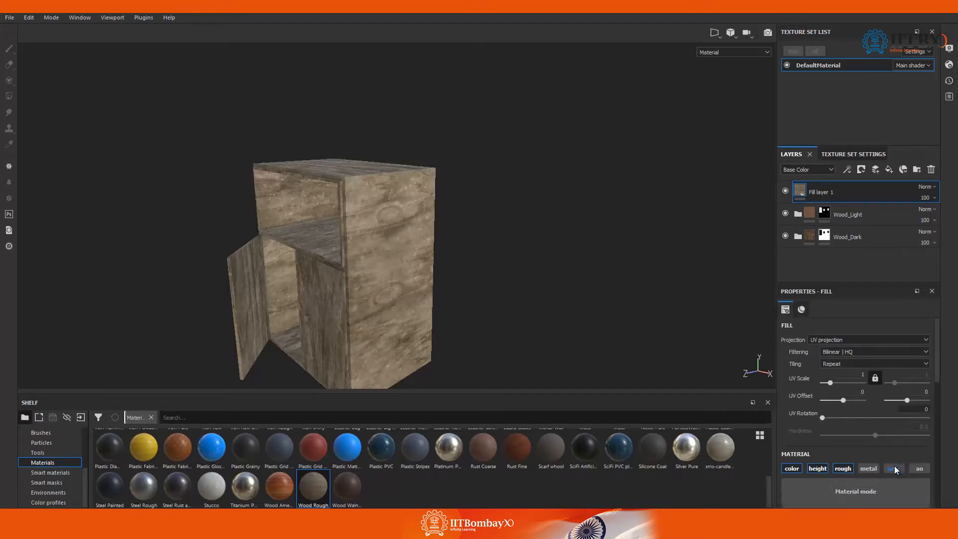
scroll(894, 465, "down", 4)
scroll(893, 465, "down", 5)
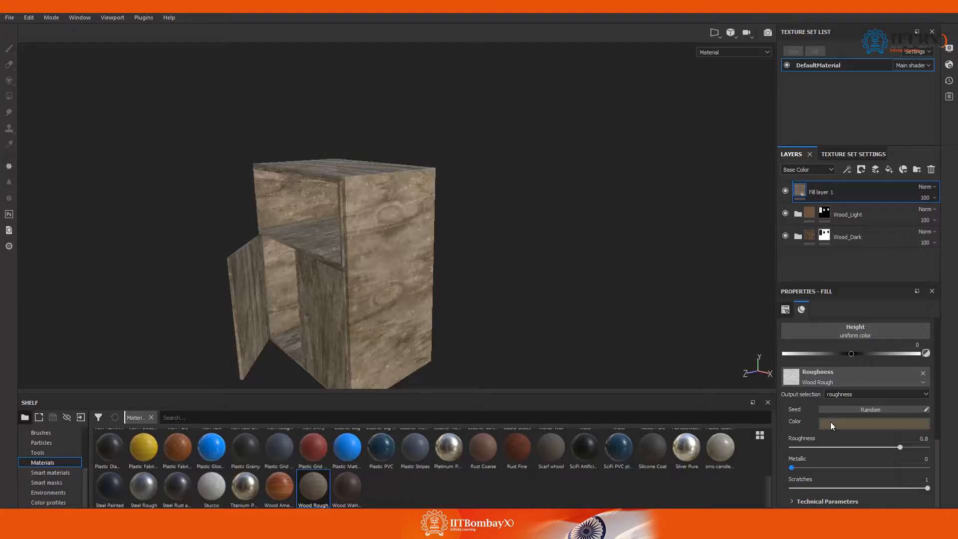
scroll(830, 419, "down", 4)
scroll(843, 417, "down", 1)
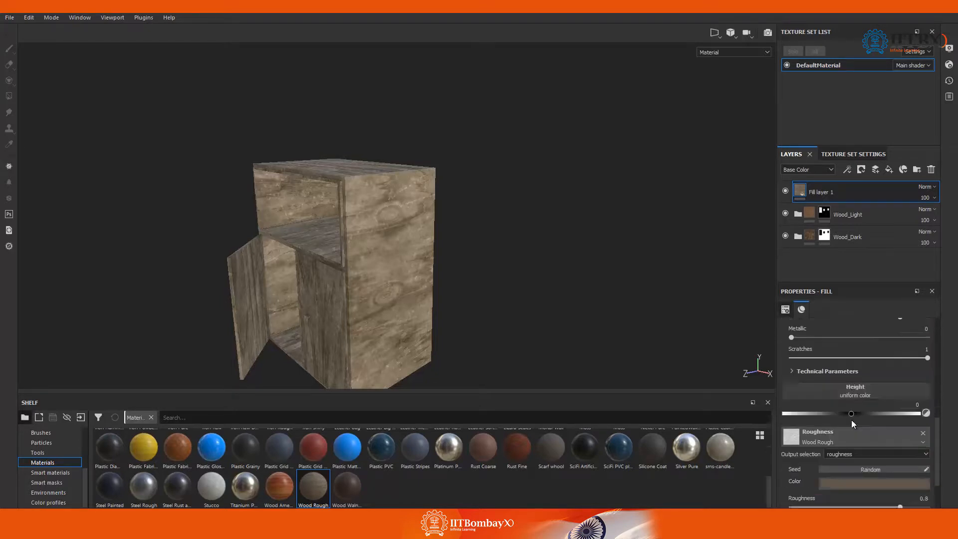
left_click_drag(851, 414, 816, 413)
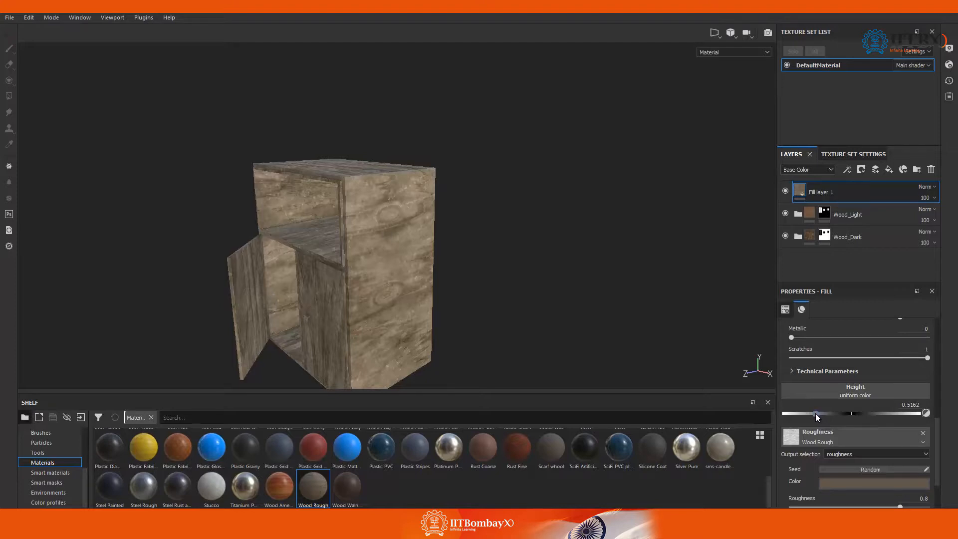
left_click(909, 404)
key("Return")
Rename the fill layer as Wood_Rough.
double_click(823, 195)
type("Wood_Rough")
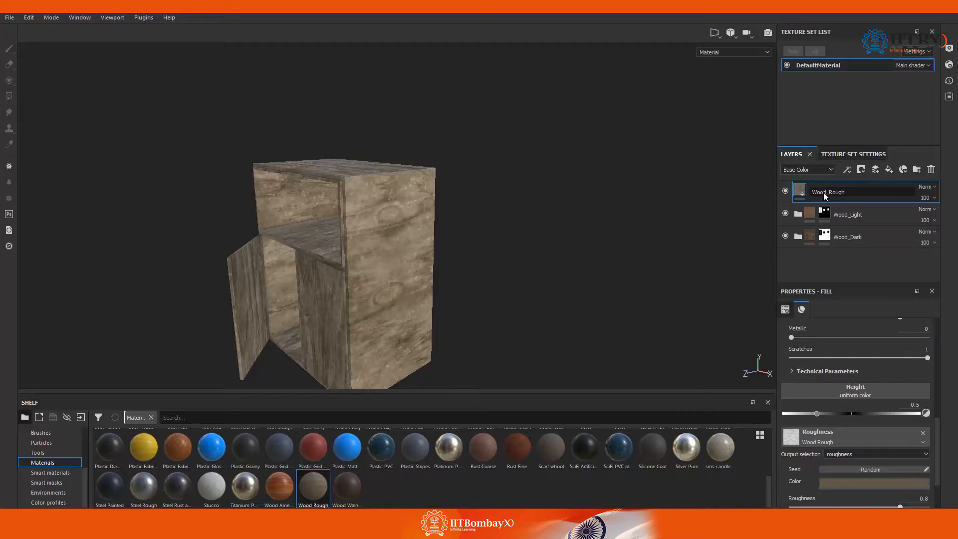
key("Return")
Keep UV projection for the Wood_Rough layer and set its UV scale to 2.5.
scroll(878, 391, "up", 4)
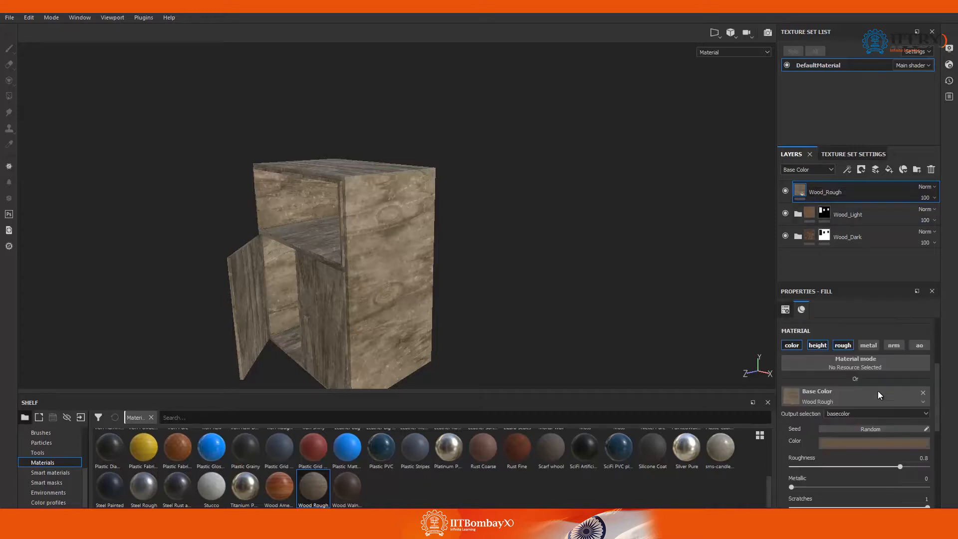
scroll(878, 391, "up", 3)
left_click(850, 339)
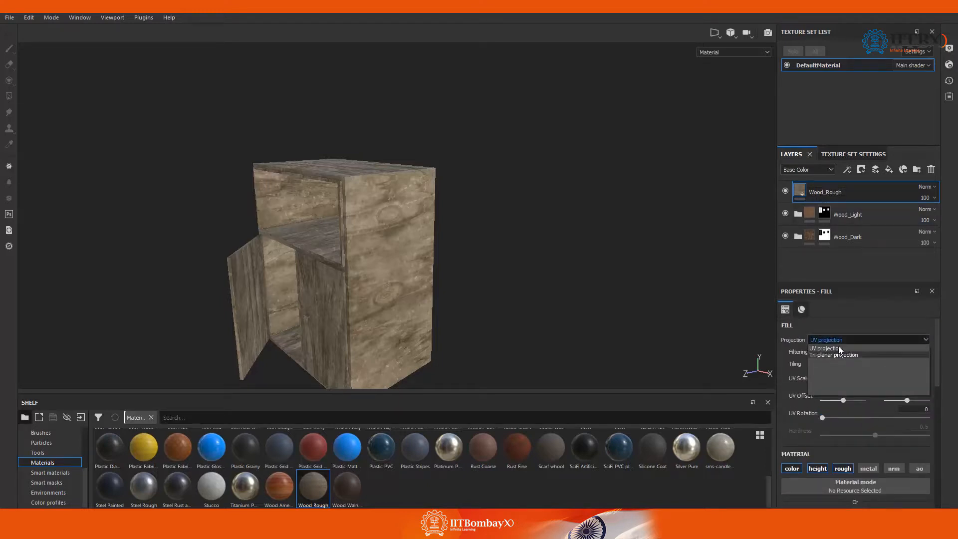
left_click(839, 349)
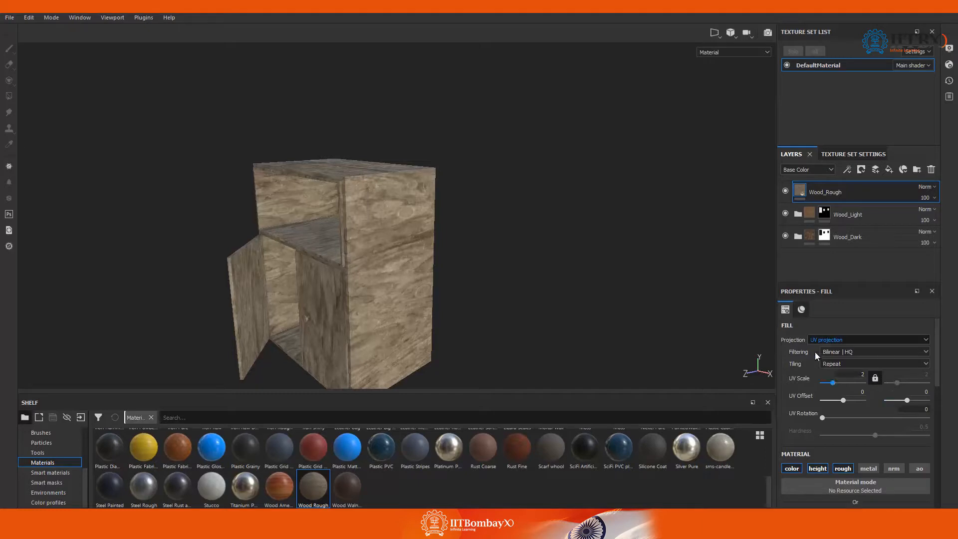
left_click(860, 373)
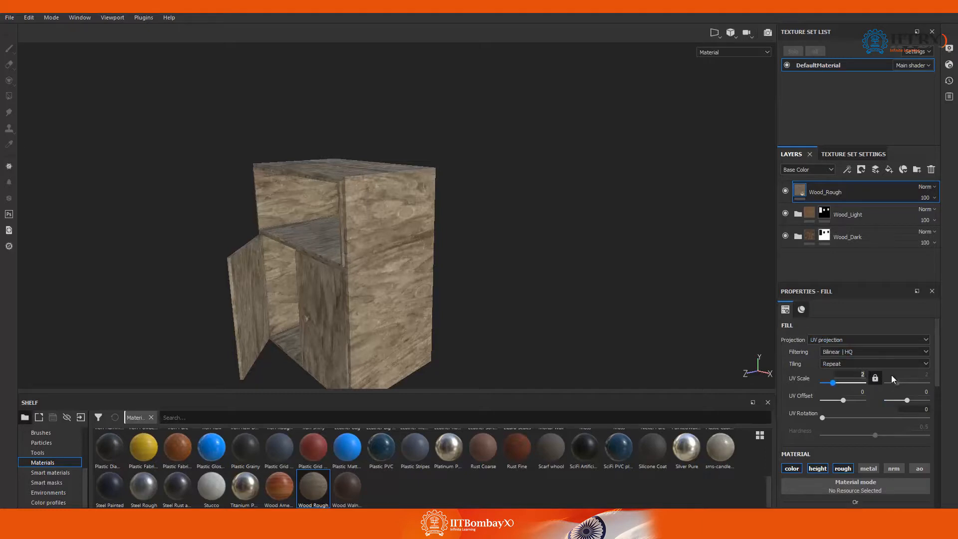
key("Return")
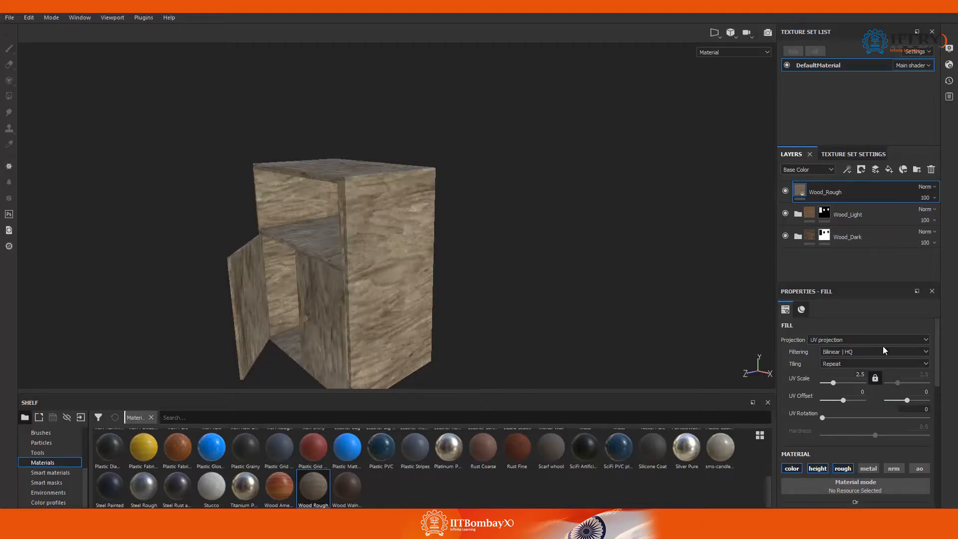
Add a mask to the Wood_Rough layer and make it fully black to hide the rough wood on the cabinet.
left_click_drag(260, 233, 499, 225, "alt")
left_click_drag(299, 224, 462, 226, "alt")
left_click_drag(259, 230, 455, 233, "alt")
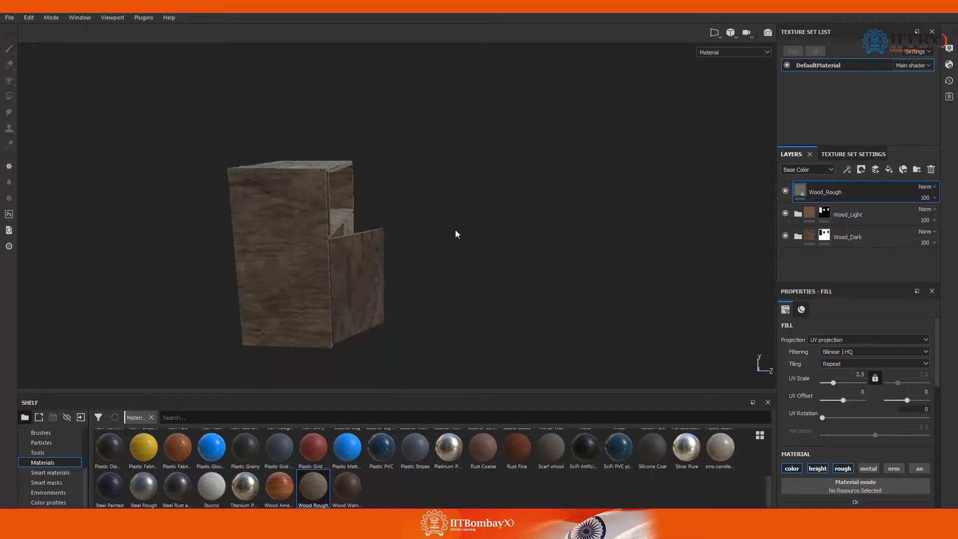
right_click_drag(327, 205, 394, 211, "alt")
left_click_drag(394, 211, 299, 215, "alt")
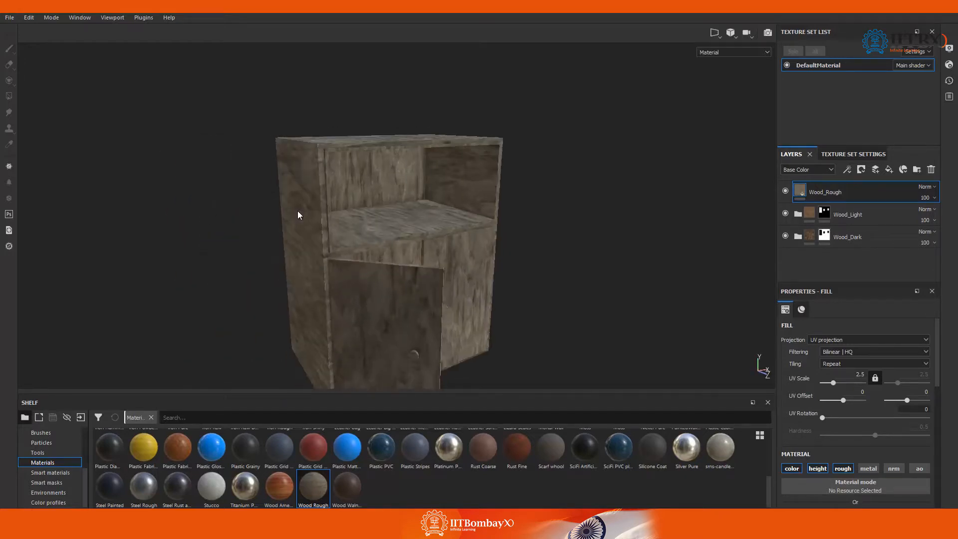
right_click(838, 194)
left_click(868, 16)
key("4")
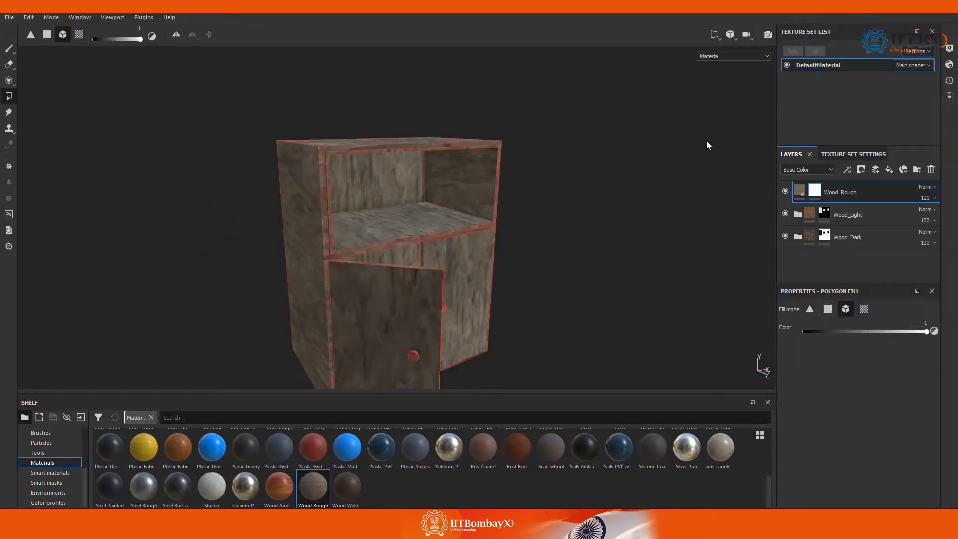
left_click_drag(476, 252, 541, 249, "alt")
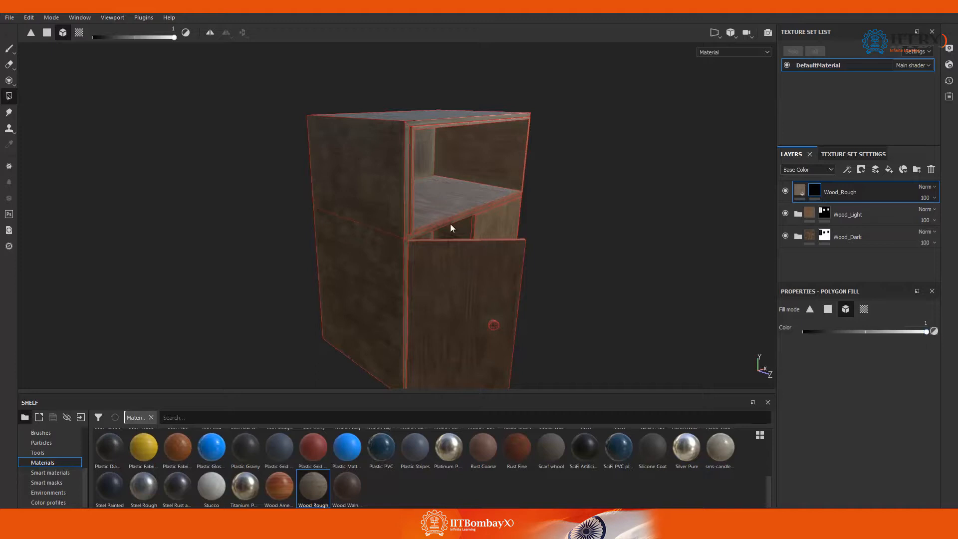
Activate the Paint brush for the Wood_Rough mask and choose Brush Corner as its alpha.
left_click(9, 48)
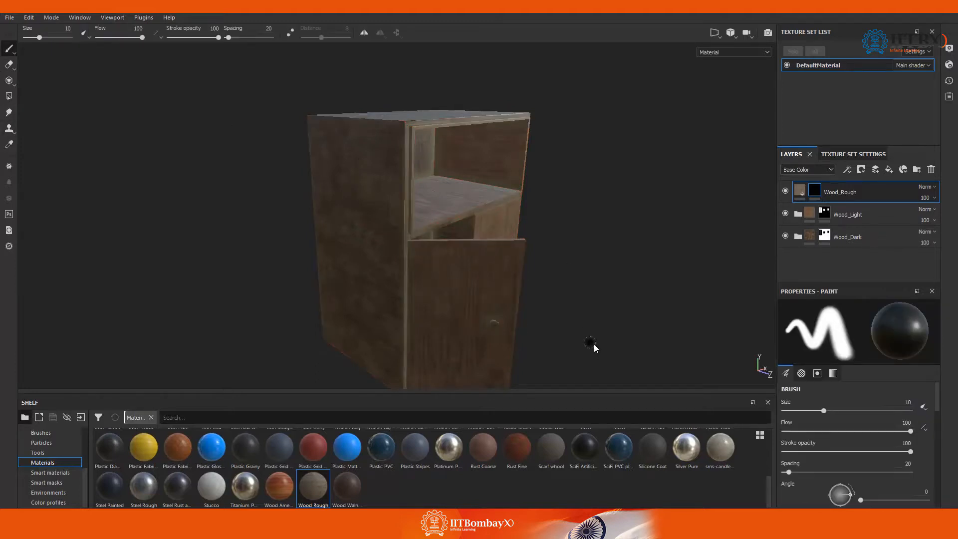
key("p")
scroll(854, 412, "down", 3)
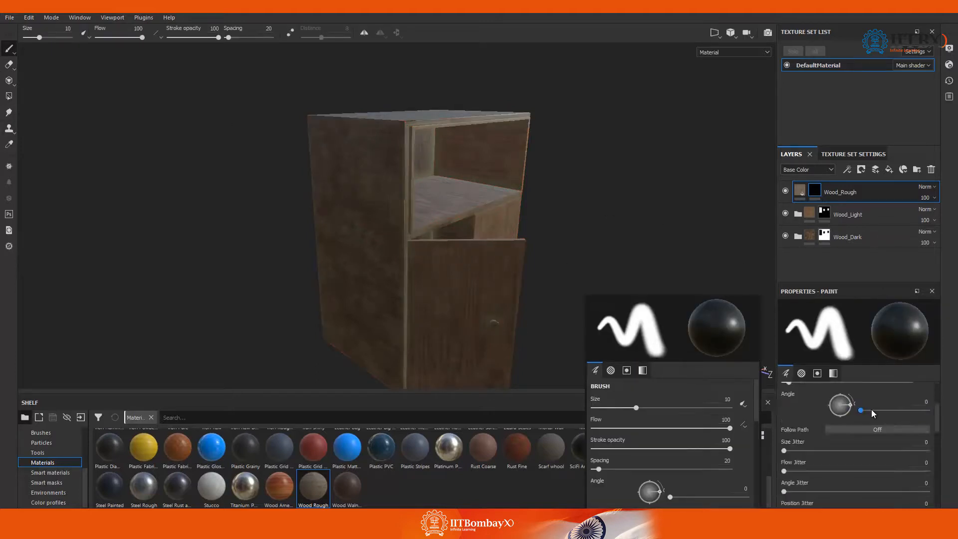
scroll(890, 417, "down", 5)
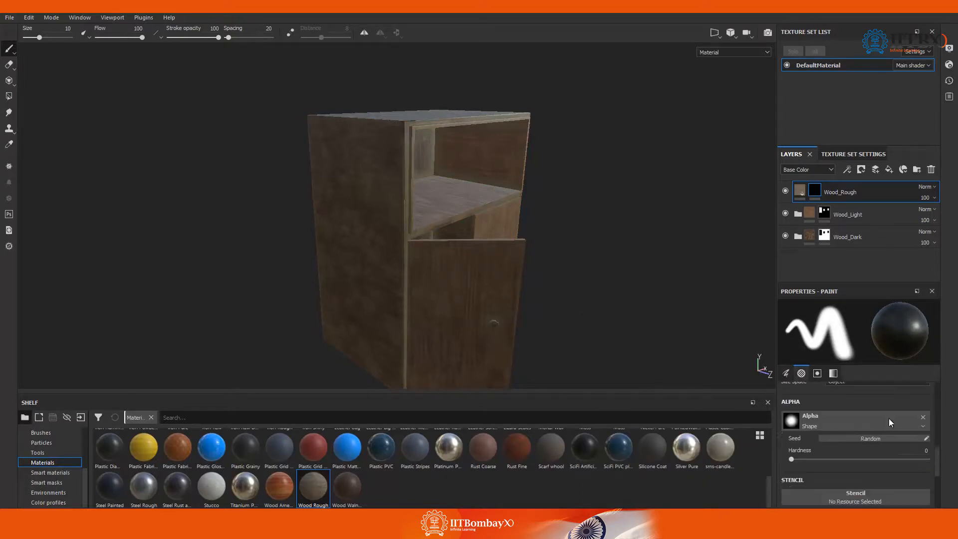
left_click(836, 393)
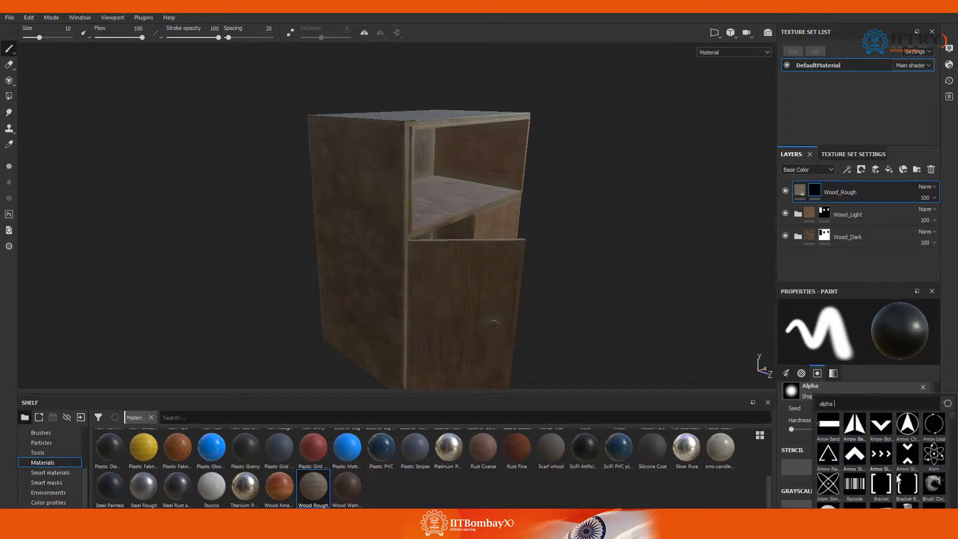
left_click(828, 426)
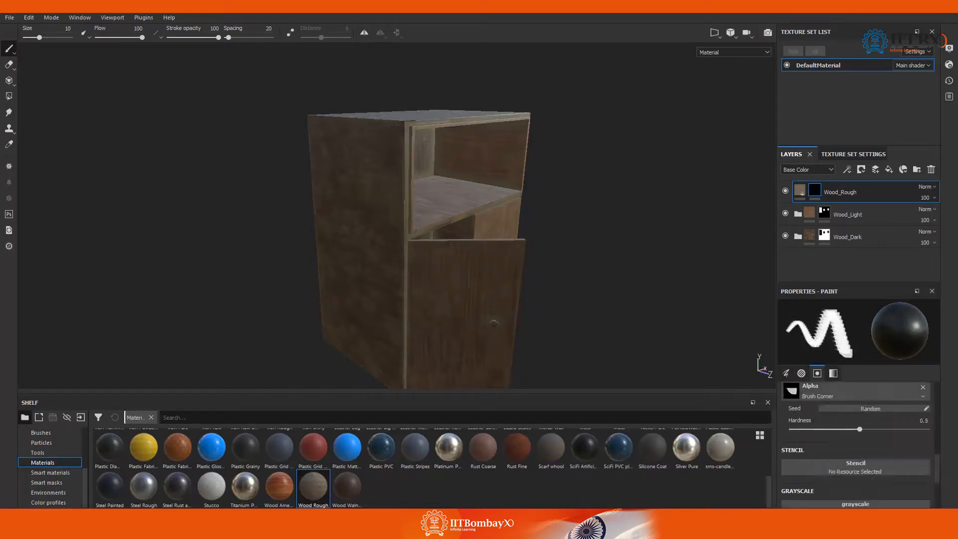
Enlarge the brush to a size of about 84 to suit the cabinet's side panel.
scroll(869, 426, "up", 8)
scroll(860, 422, "up", 2)
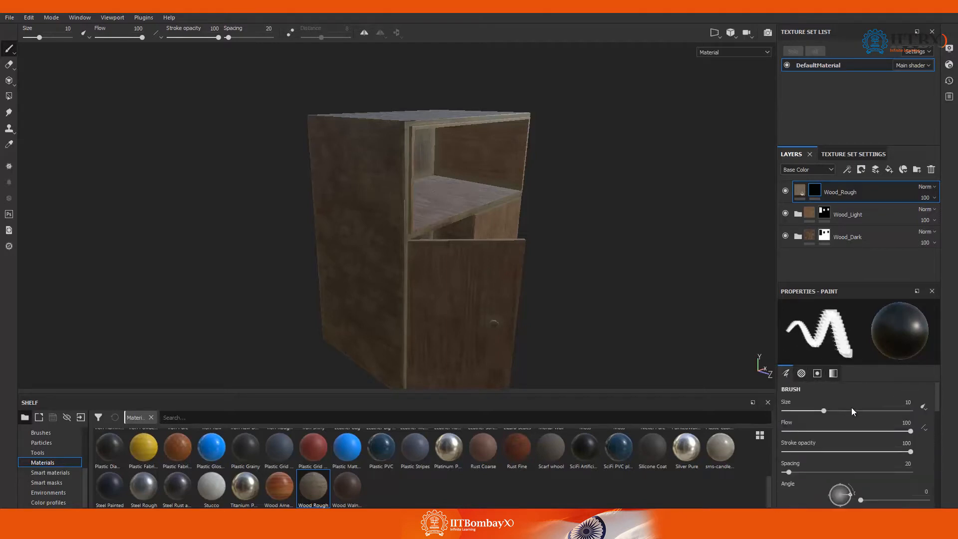
left_click_drag(851, 410, 865, 410)
left_click_drag(578, 250, 379, 244, "alt")
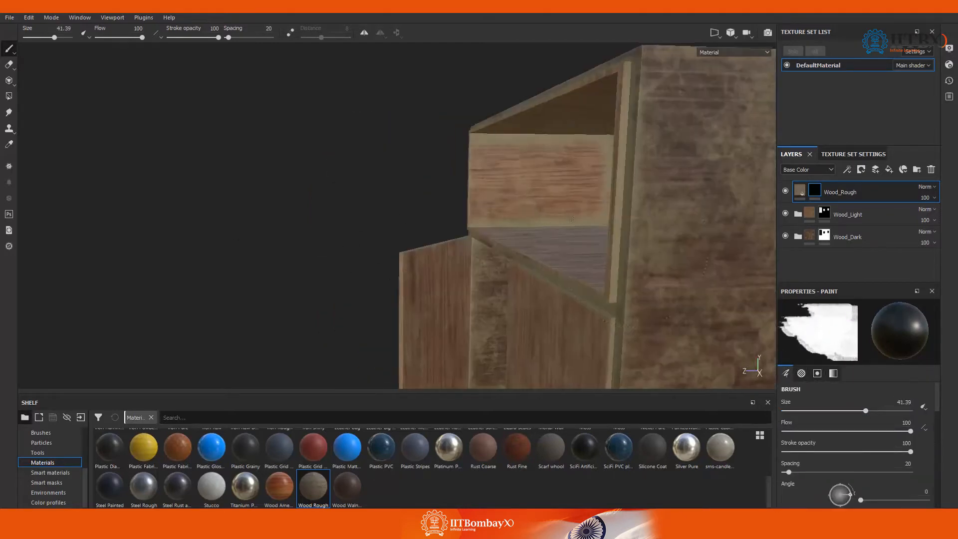
left_click_drag(543, 245, 329, 242, "alt")
left_click_drag(474, 241, 429, 245, "alt")
scroll(464, 237, "down", 5)
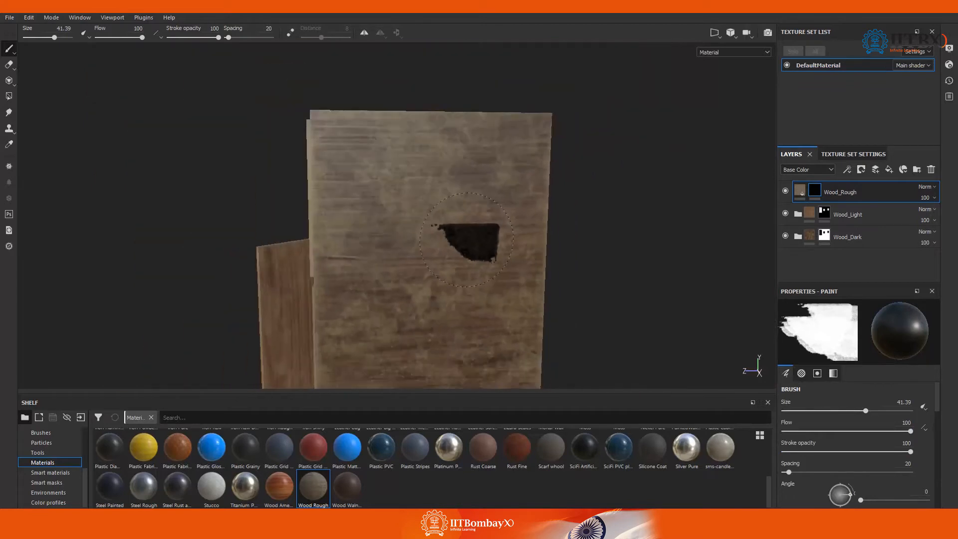
left_click_drag(869, 410, 901, 411)
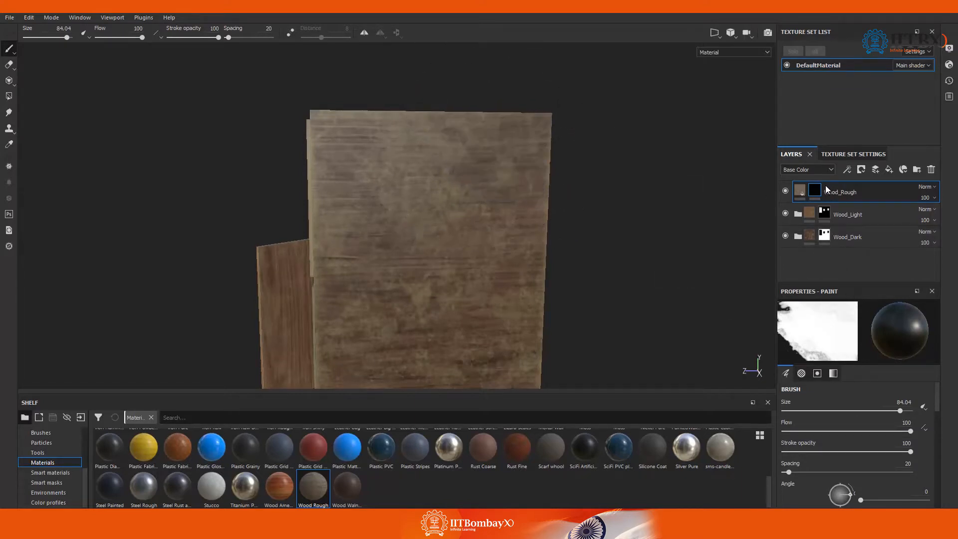
Set the brush grayscale to 1 and stamp the corner shape on the upper rear corner of the cabinet's side panel.
scroll(857, 427, "down", 5)
scroll(868, 444, "down", 2)
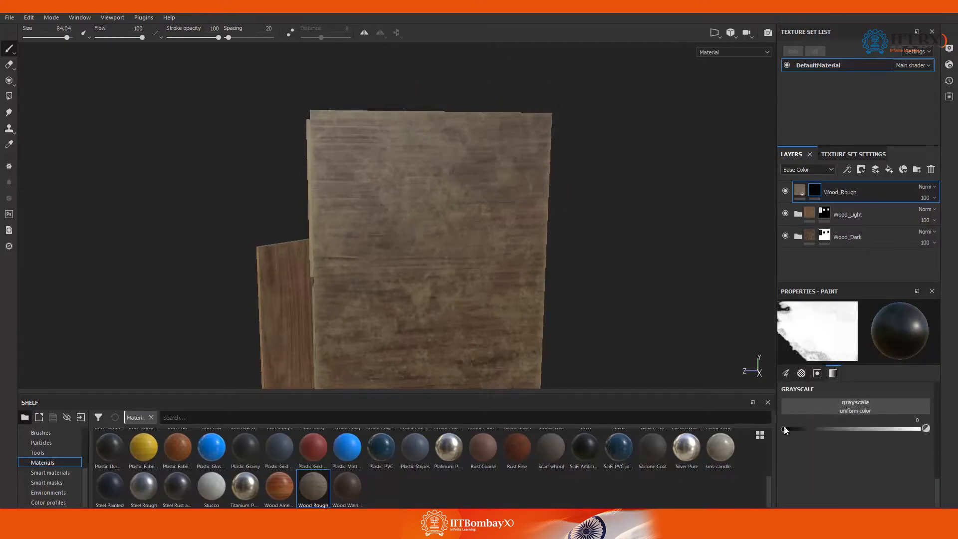
left_click_drag(783, 428, 918, 428)
mouse_move(464, 229)
left_mouse_down()
mouse_move(439, 209)
mouse_move(479, 150)
left_mouse_up()
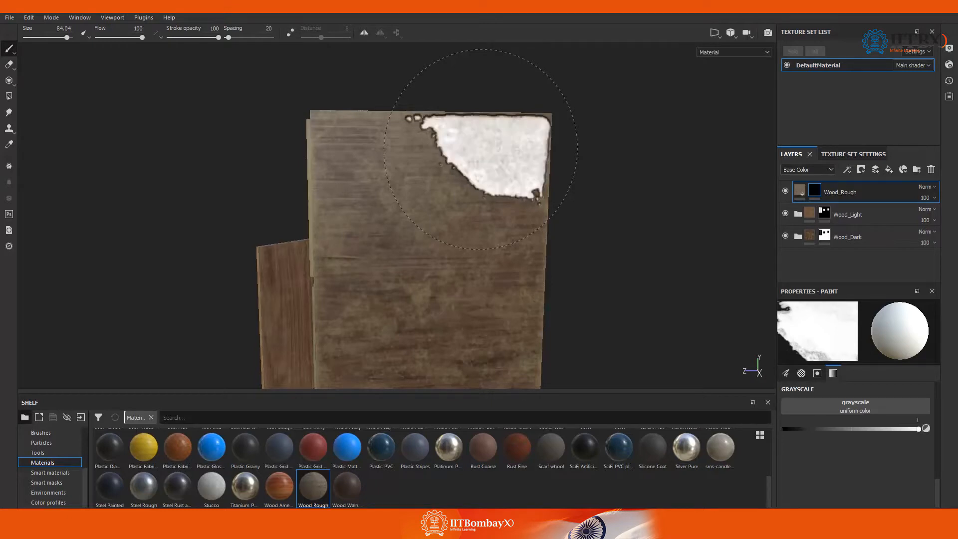
mouse_move(597, 223)
left_mouse_down("alt")
mouse_move(754, 264)
mouse_move(654, 178)
mouse_move(615, 235)
mouse_move(588, 252)
left_mouse_up("alt")
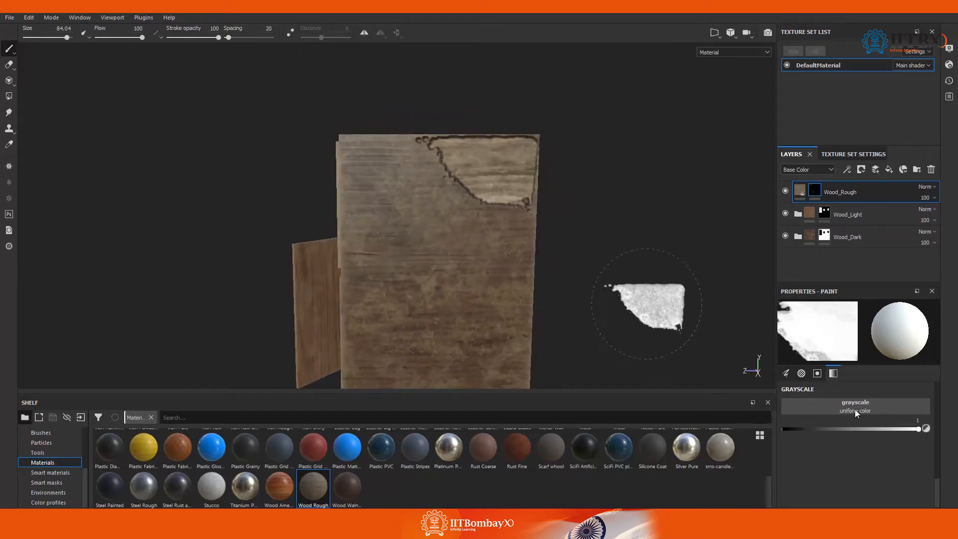
Change the brush alpha to Brush Long Stroke.
scroll(861, 408, "up", 10)
scroll(864, 403, "down", 6)
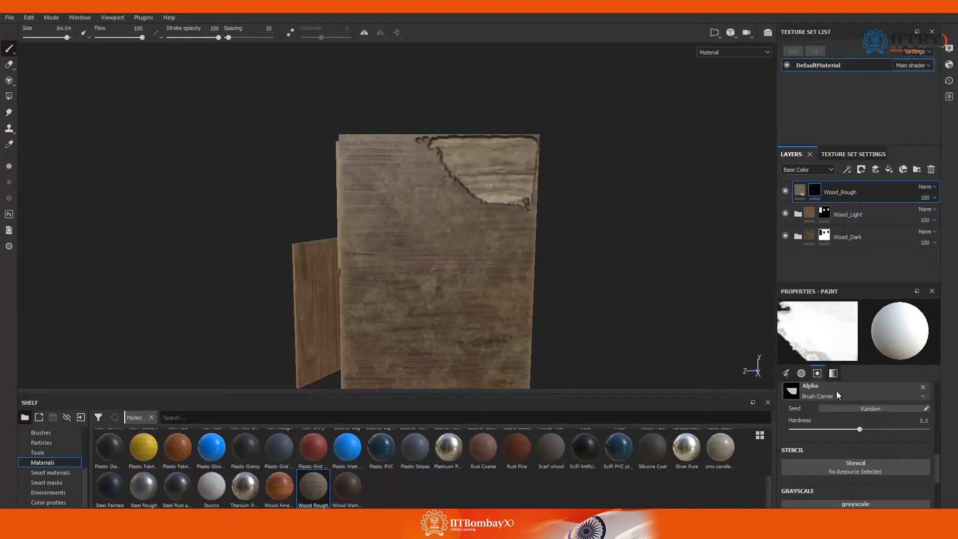
left_click(836, 392)
left_click(854, 519)
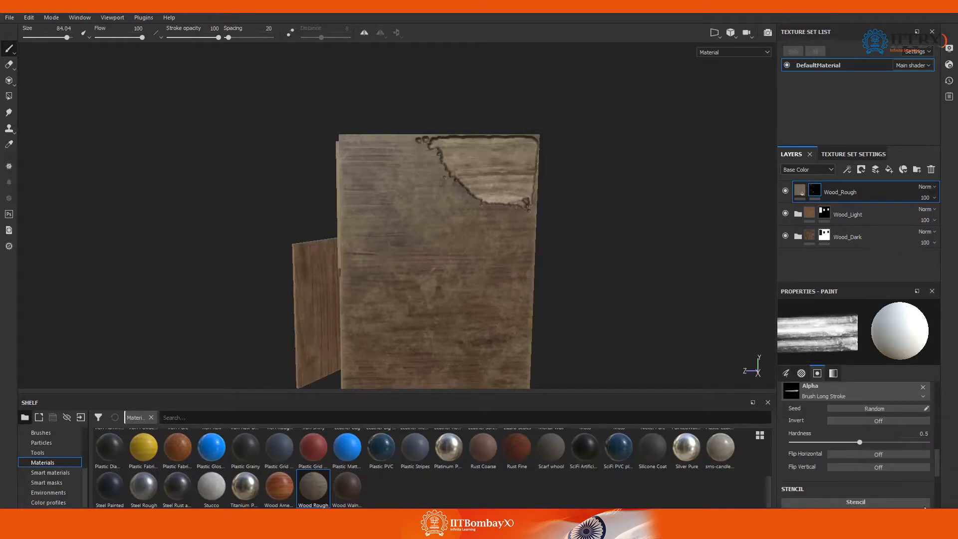
scroll(835, 423, "up", 8)
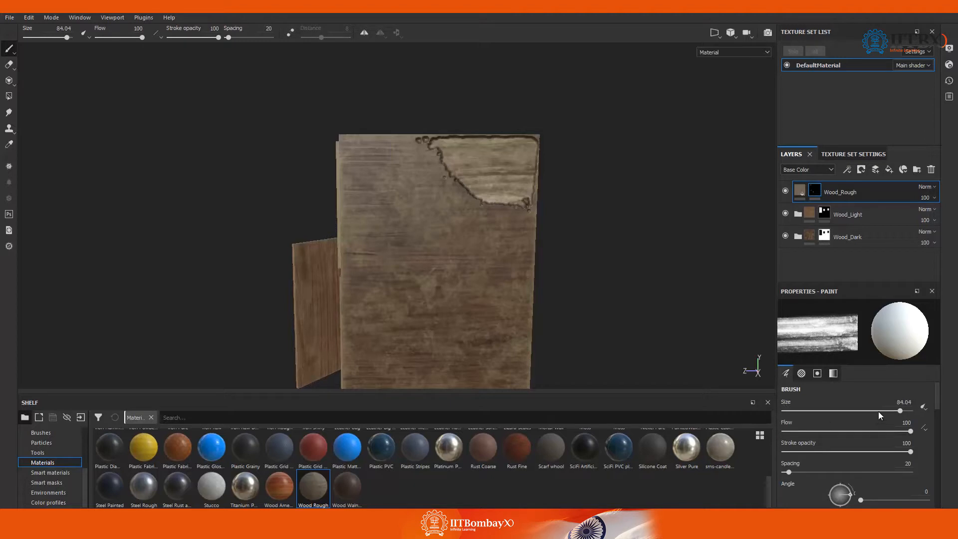
Change the brush alpha to Brush Paint Line Drop and set the brush size to about 70.
mouse_move(877, 411)
left_mouse_down()
mouse_move(854, 411)
mouse_move(886, 410)
left_mouse_up()
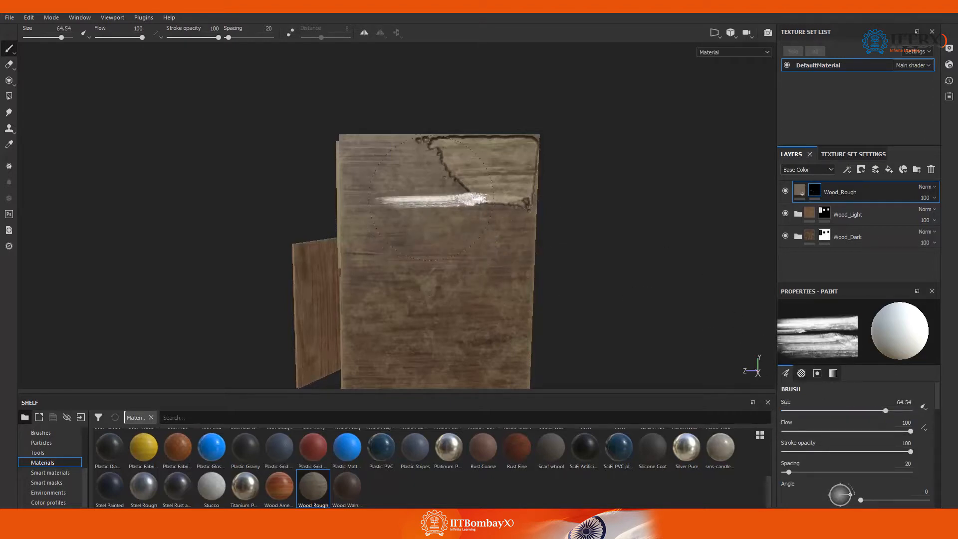
scroll(856, 458, "down", 5)
left_click(838, 478)
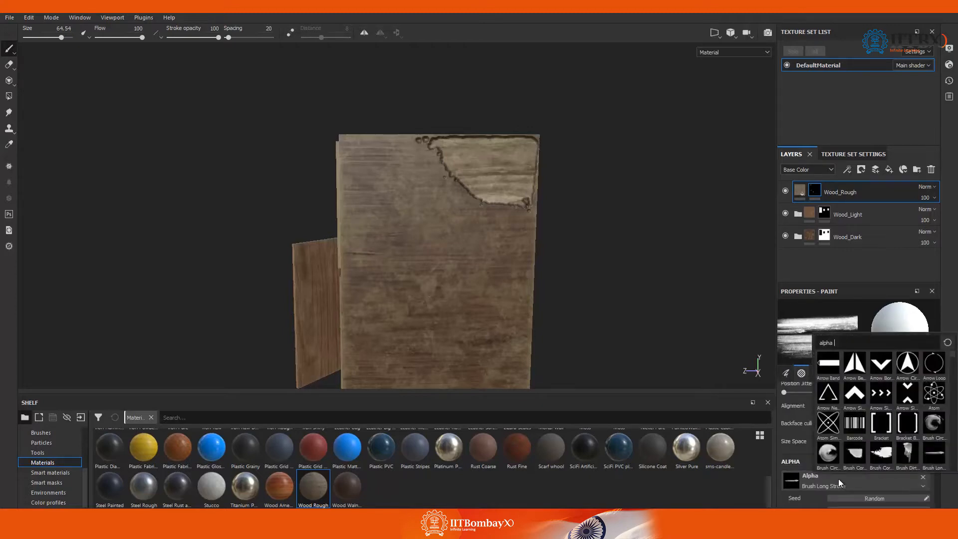
scroll(913, 459, "down", 3)
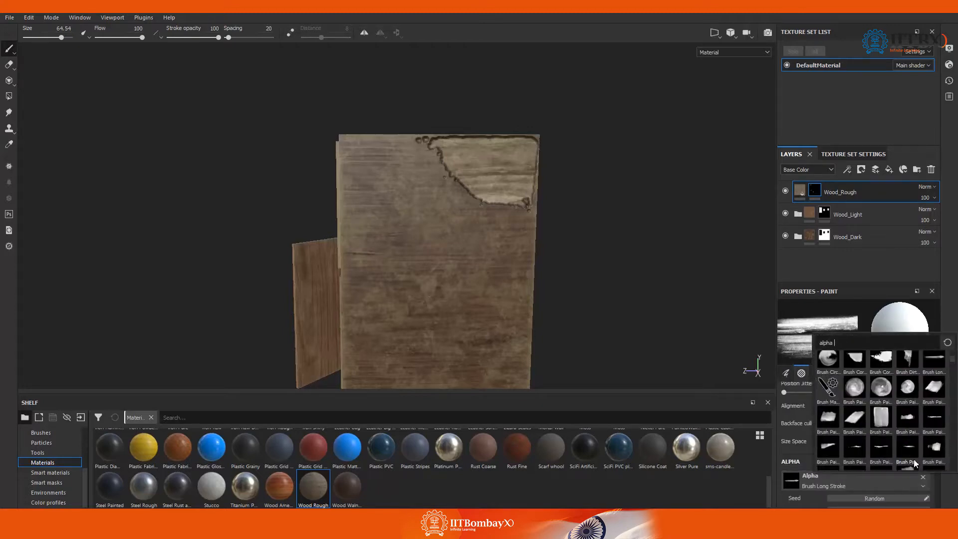
left_click(881, 448)
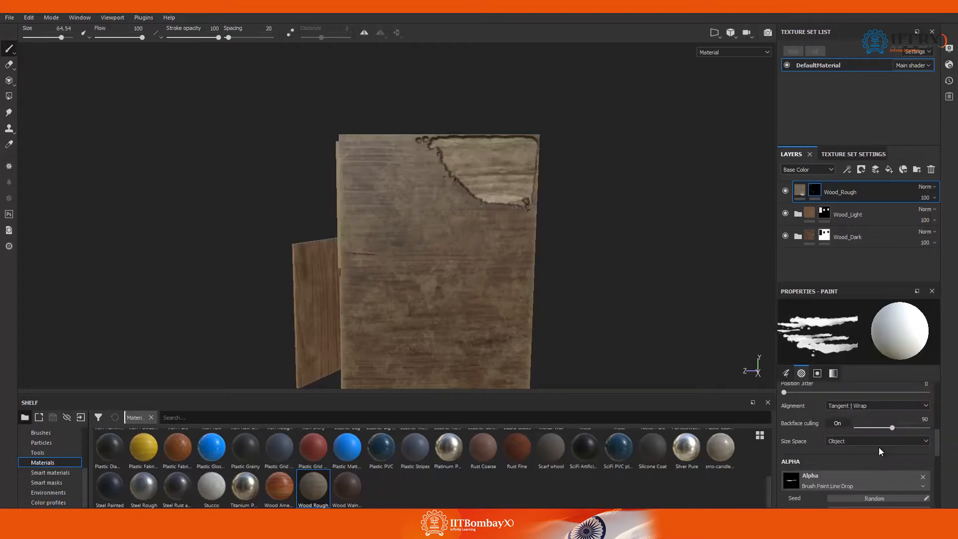
scroll(896, 445, "up", 4)
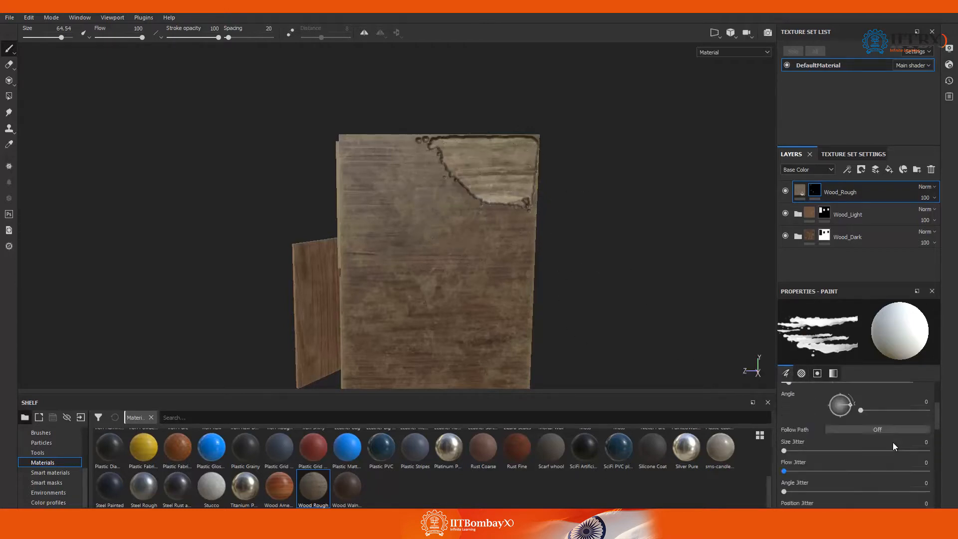
scroll(893, 442, "up", 3)
left_click(889, 411)
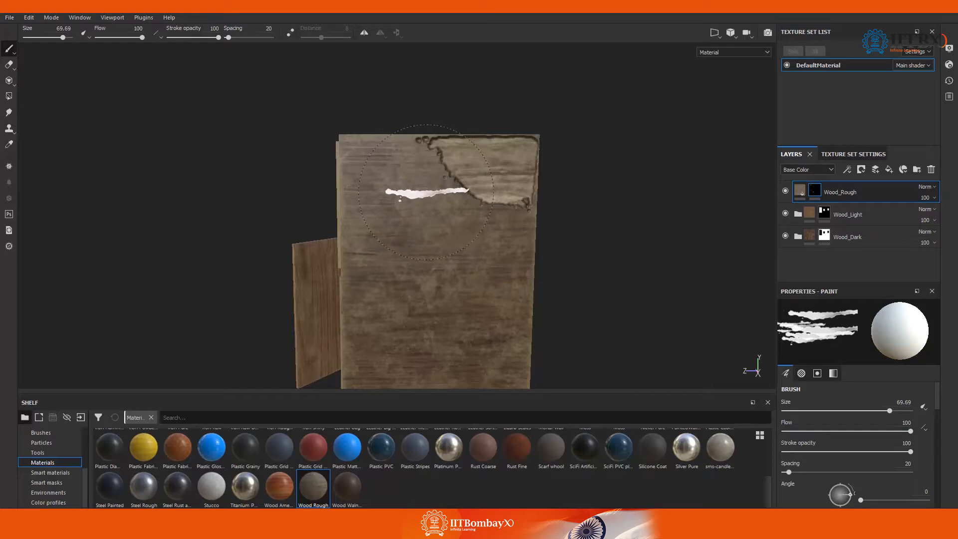
Set the brush angle to 180 and try a Line Drop stamp beside the worn corner of the side panel, undoing the stamp.
scroll(923, 478, "down", 2)
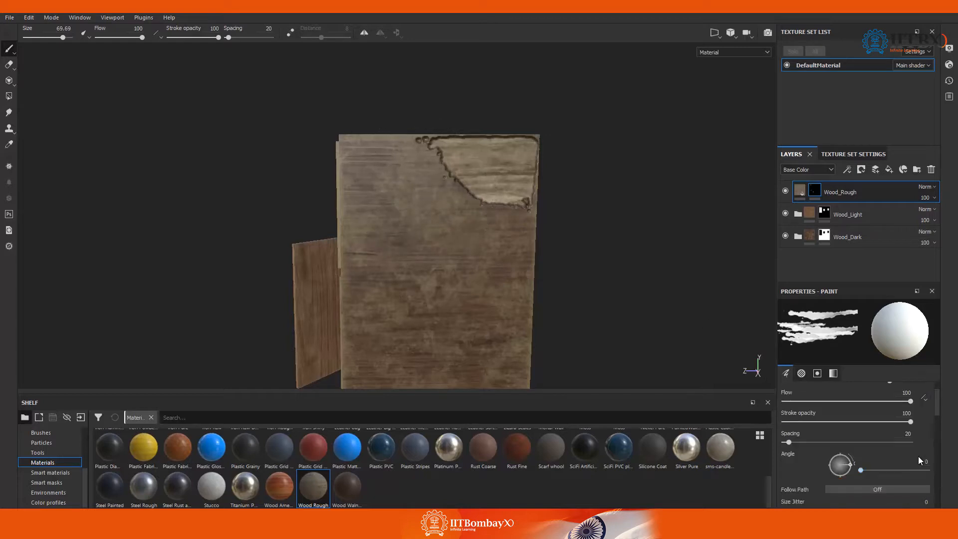
left_click(919, 460)
key("Return")
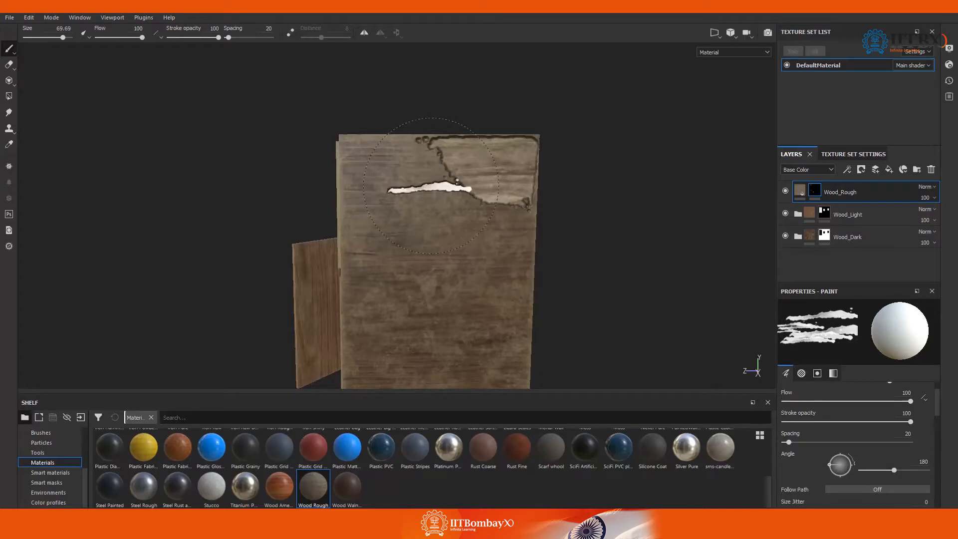
left_click(432, 186)
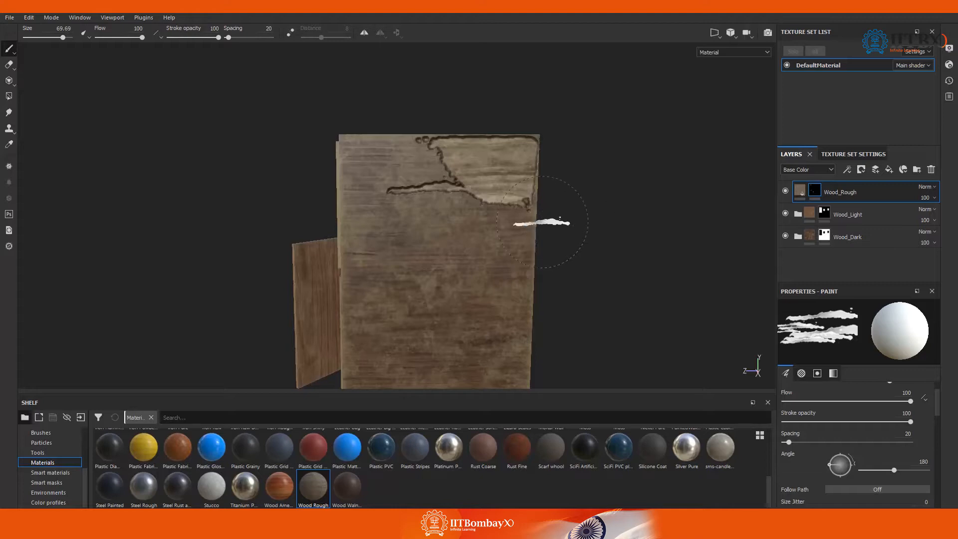
key("ctrl")
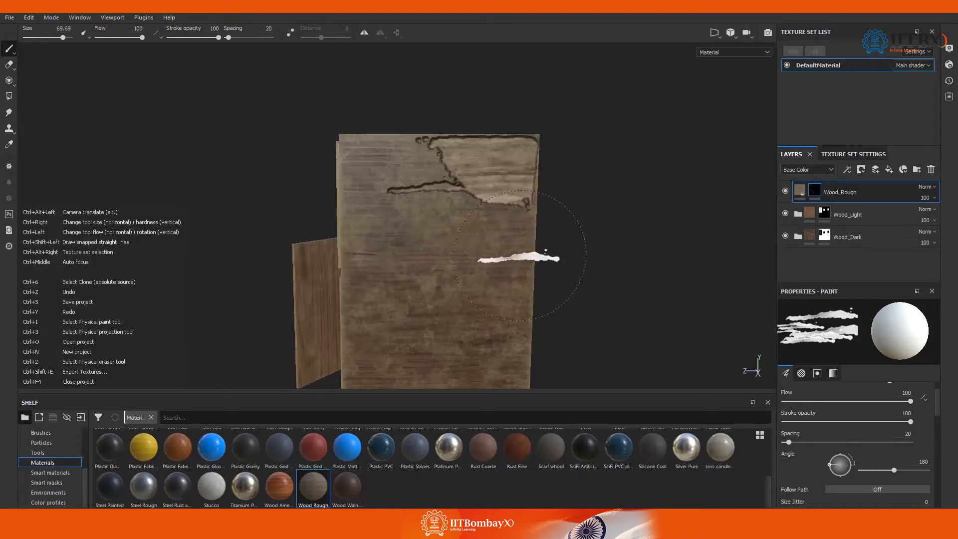
Change the brush alpha to Brush Paint Grungy Line and stamp a horizontal streak extending from the worn corner across the side panel.
scroll(804, 463, "down", 3)
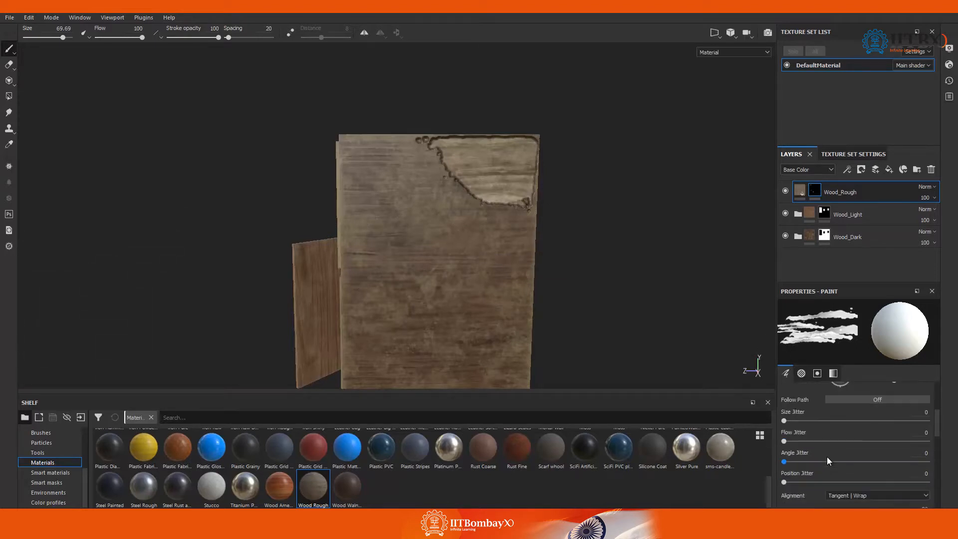
scroll(838, 444, "down", 5)
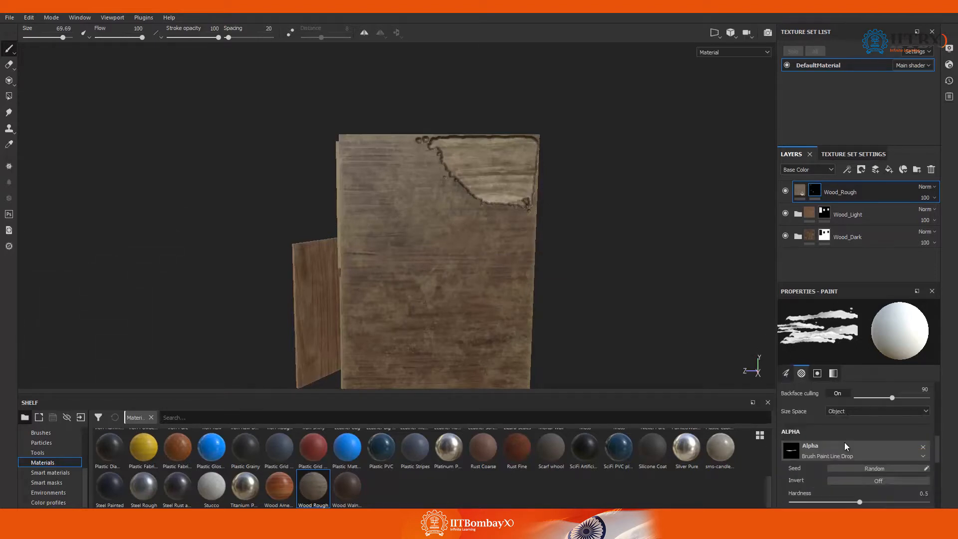
left_click(844, 442)
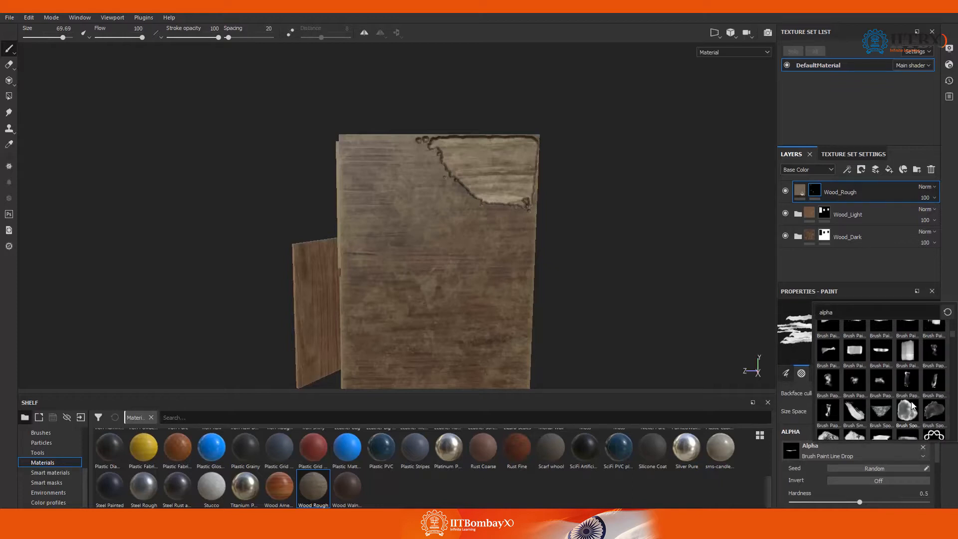
scroll(912, 405, "up", 5)
left_click(923, 386)
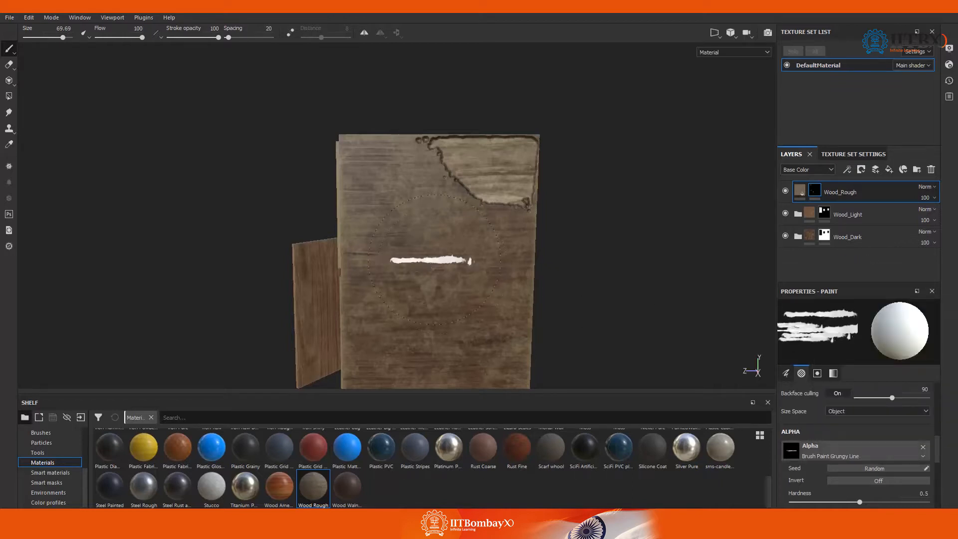
left_click(469, 189)
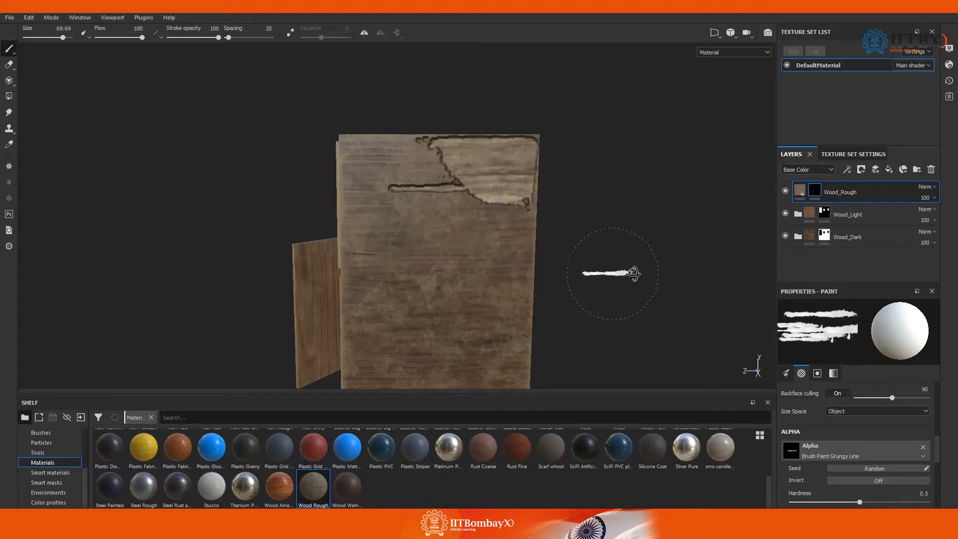
Face the cabinet's opposite side panel and choose Brush Dirty Vertical as the brush alpha for it.
left_click_drag(633, 274, 766, 274, "alt")
middle_click_drag(461, 264, 531, 233, "alt")
scroll(531, 233, "up", 2)
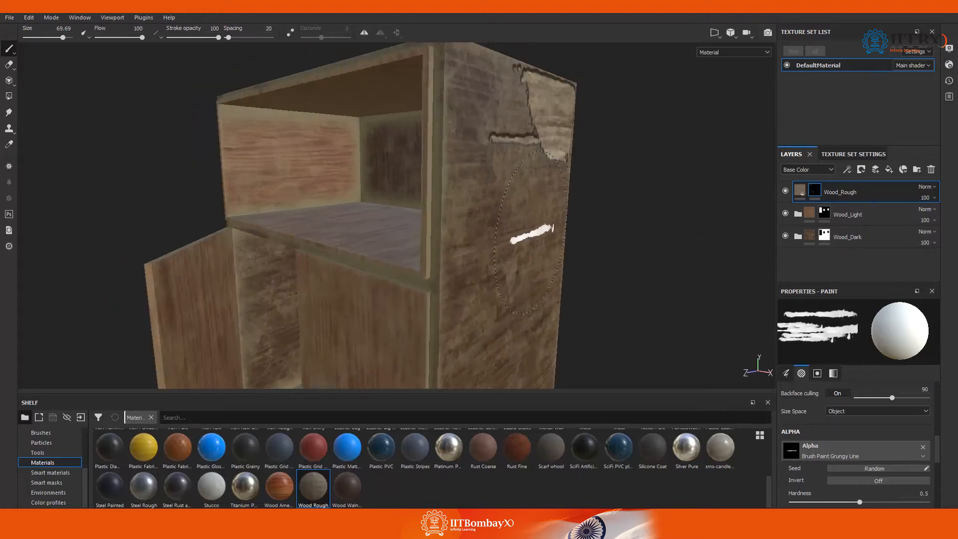
scroll(531, 233, "down", 2)
left_click_drag(417, 248, 249, 249, "alt")
scroll(390, 247, "down", 3)
left_click_drag(319, 251, 464, 234, "alt")
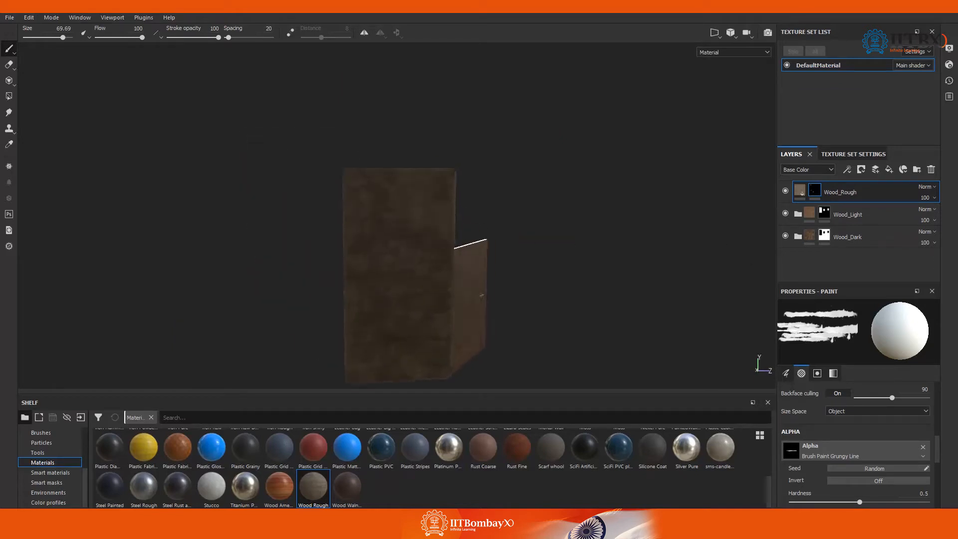
scroll(890, 471, "up", 5)
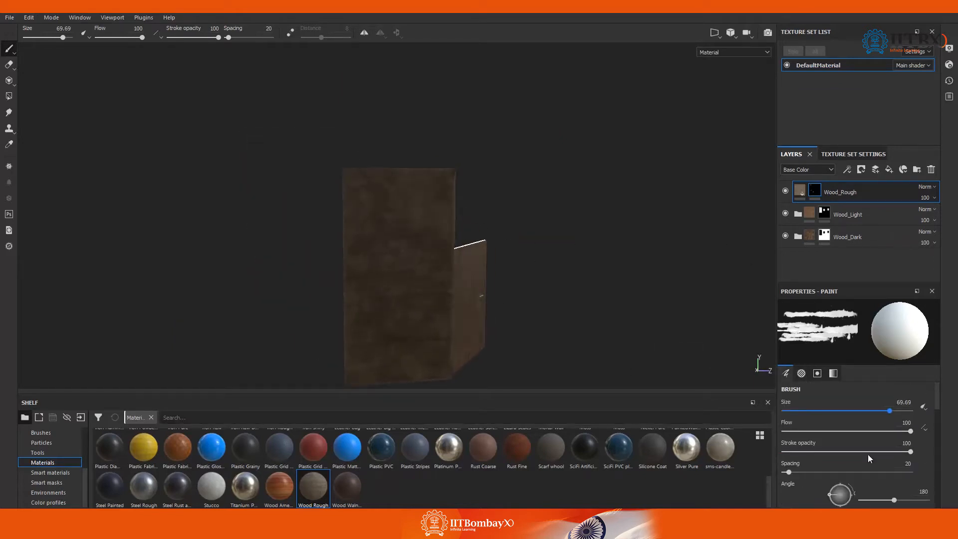
scroll(867, 454, "down", 5)
left_click(792, 449)
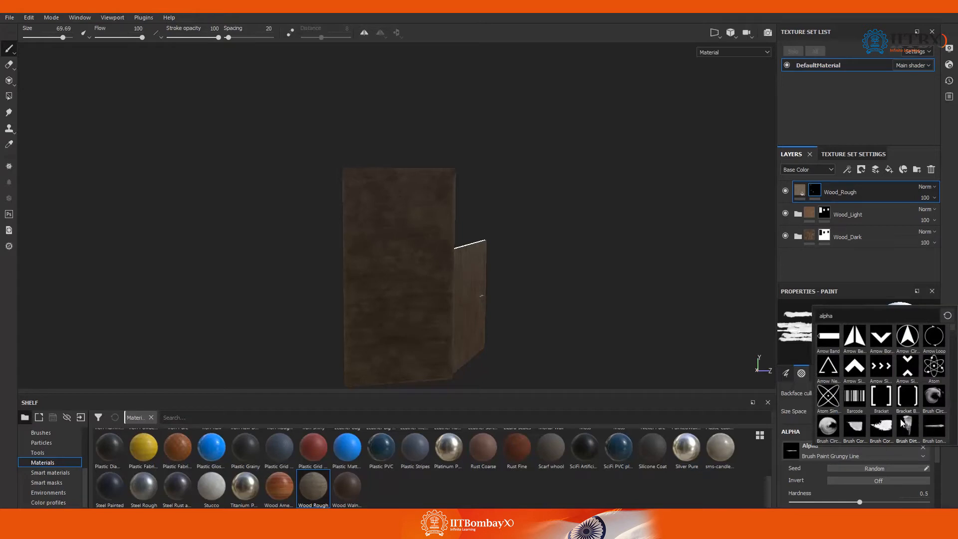
left_click(907, 425)
Reset the brush angle to 0 and enlarge the brush to a size of about 94.
scroll(849, 407, "up", 5)
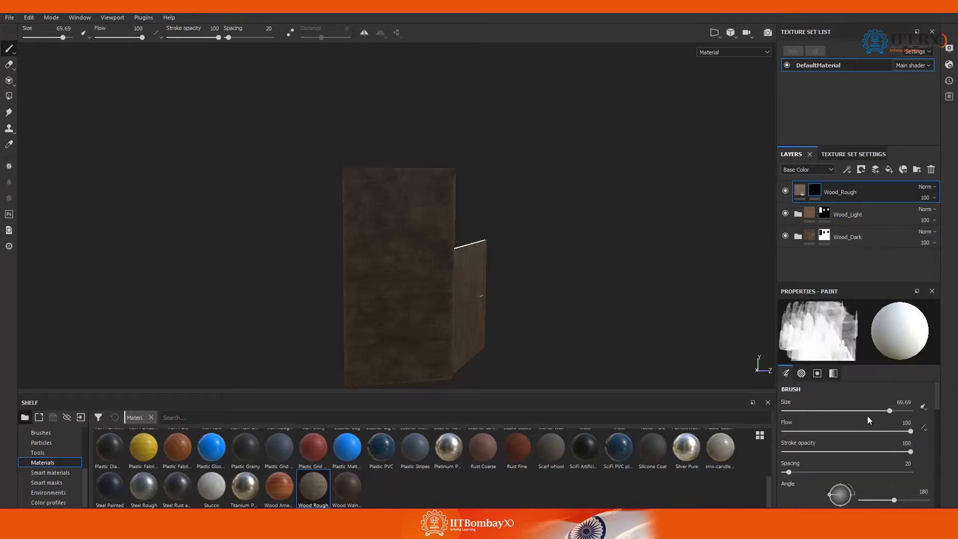
left_click_drag(896, 410, 899, 411)
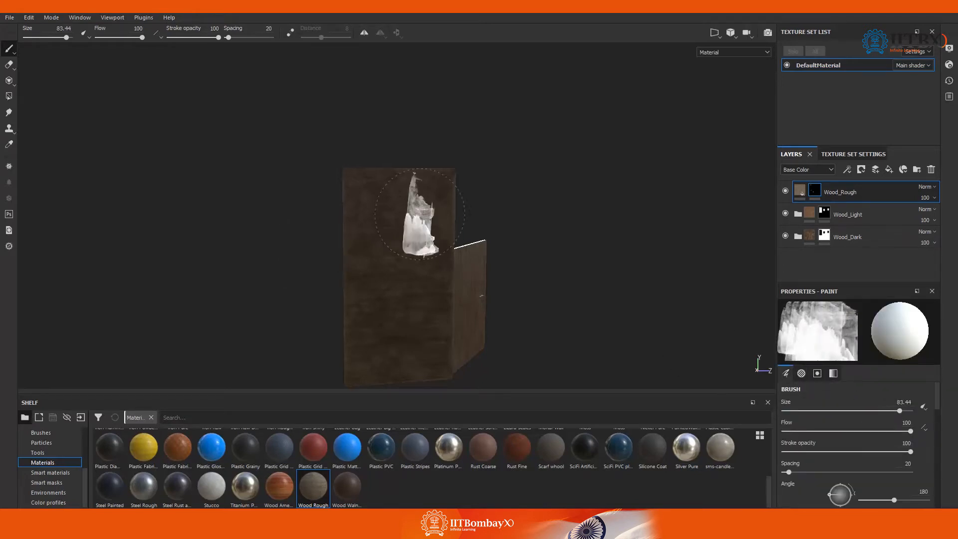
scroll(904, 467, "down", 2)
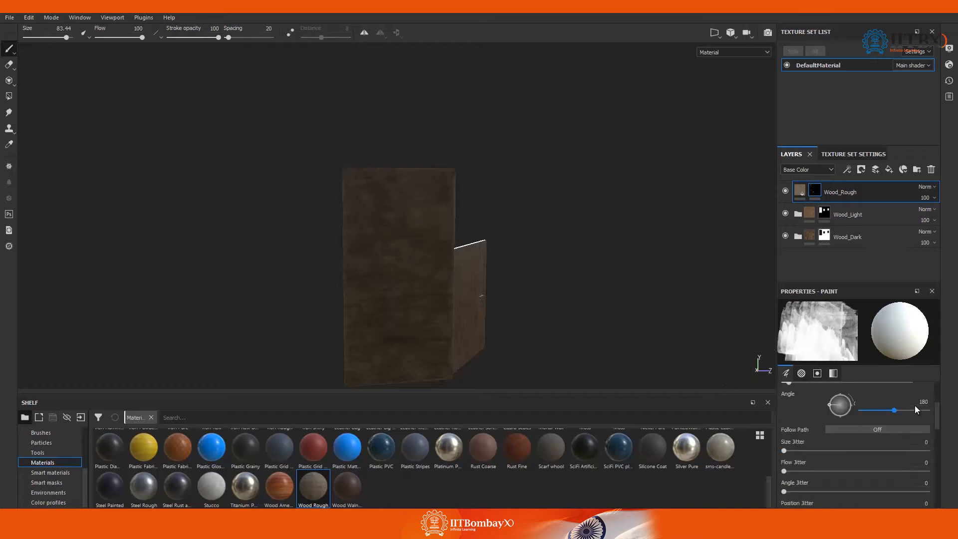
key("Return")
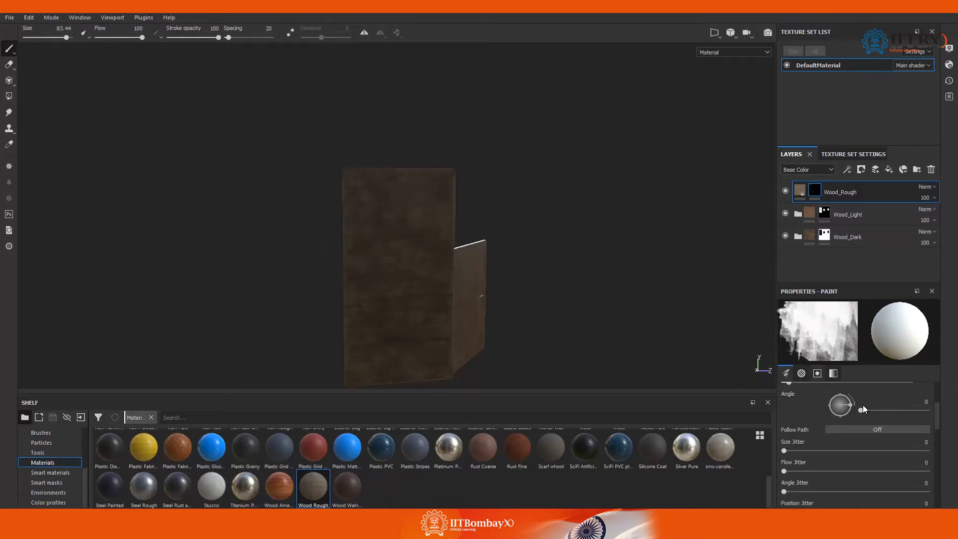
scroll(828, 427, "up", 2)
left_click_drag(897, 410, 906, 411)
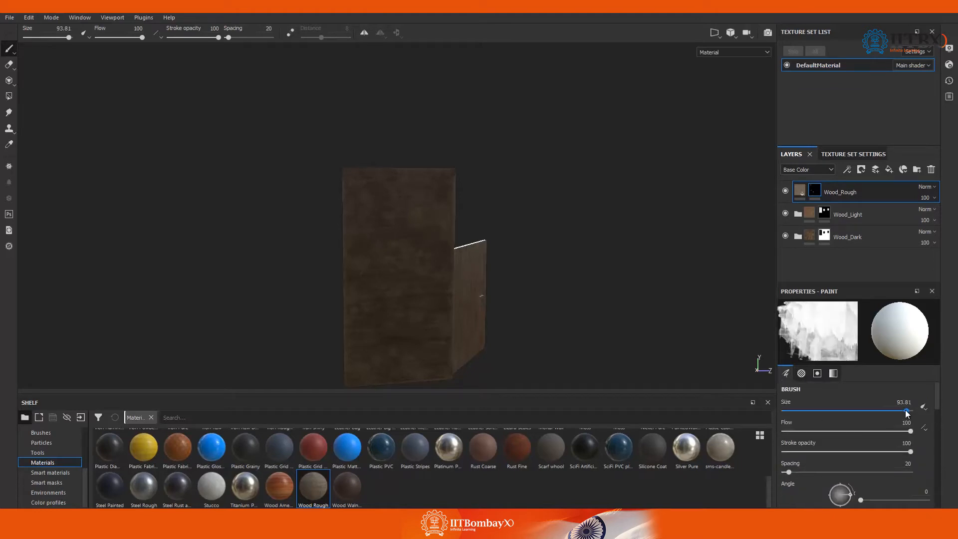
Set the brush angle to 355 and stamp the Dirty Vertical shape on the upper front corner of the opposite side panel.
scroll(426, 214, "down", 3)
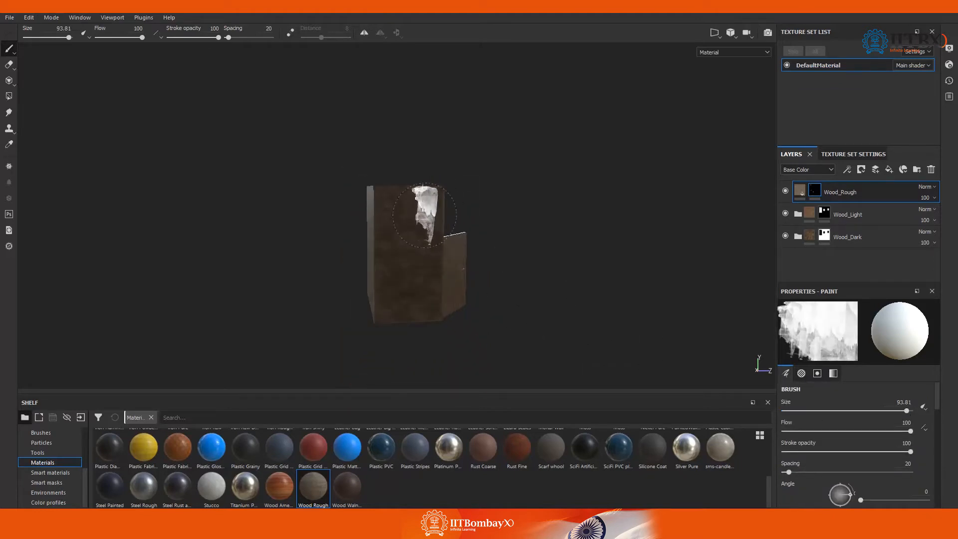
scroll(423, 215, "up", 5)
scroll(423, 215, "up", 3)
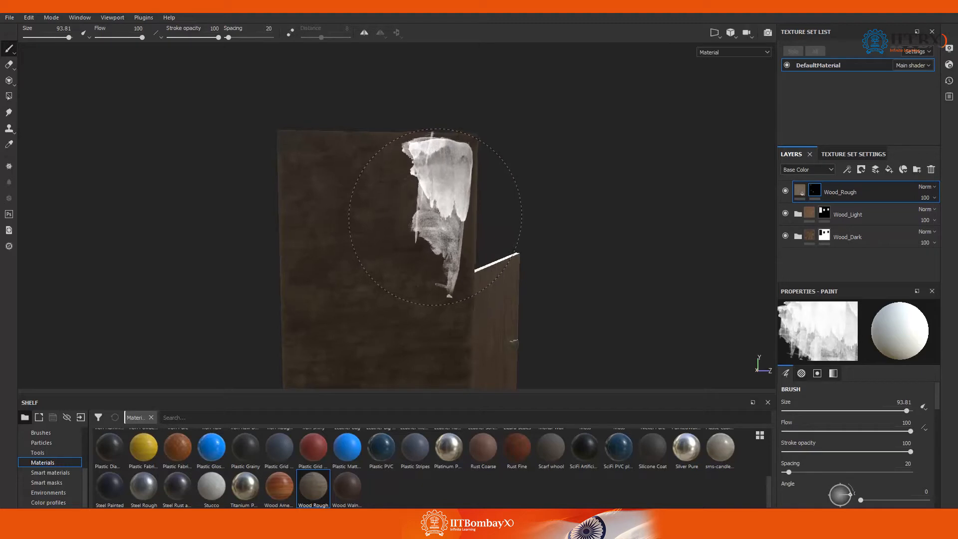
left_click(921, 490)
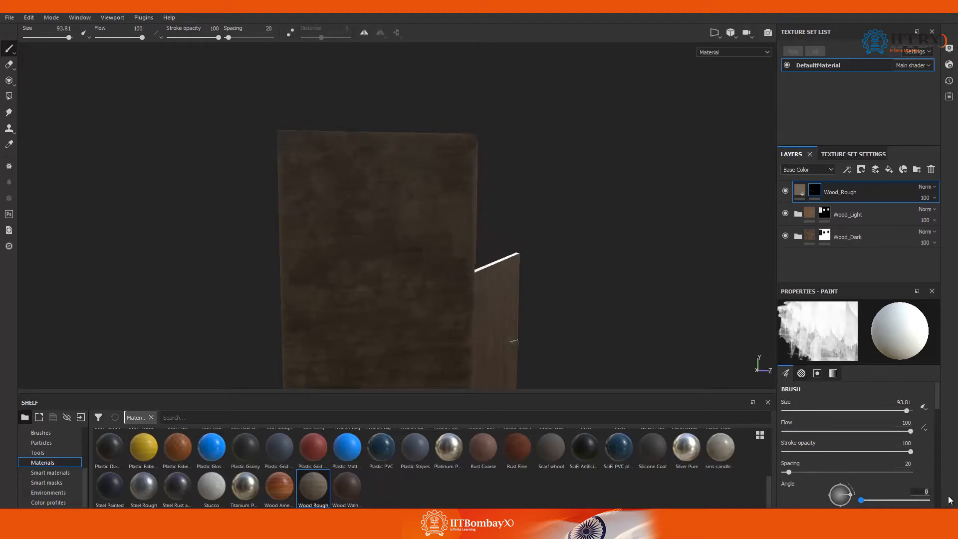
type("355")
key("Return")
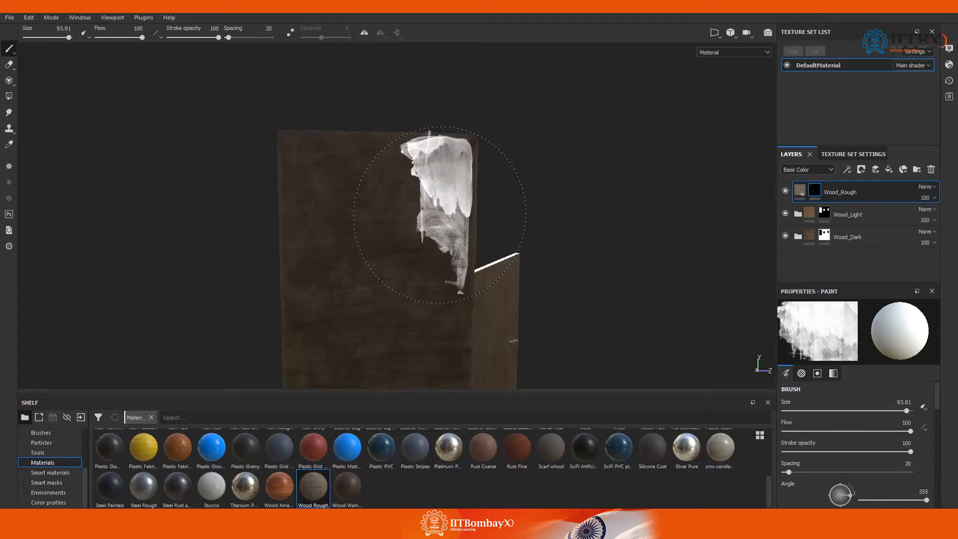
left_click(439, 215)
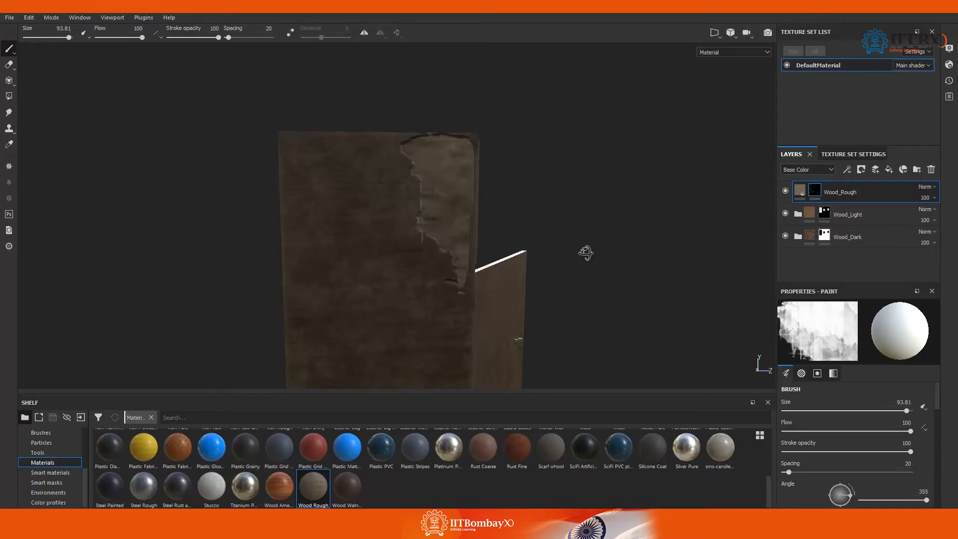
Replace the brush alpha with the soft round Shape alpha.
left_click_drag(585, 252, 534, 319, "alt")
scroll(908, 464, "down", 5)
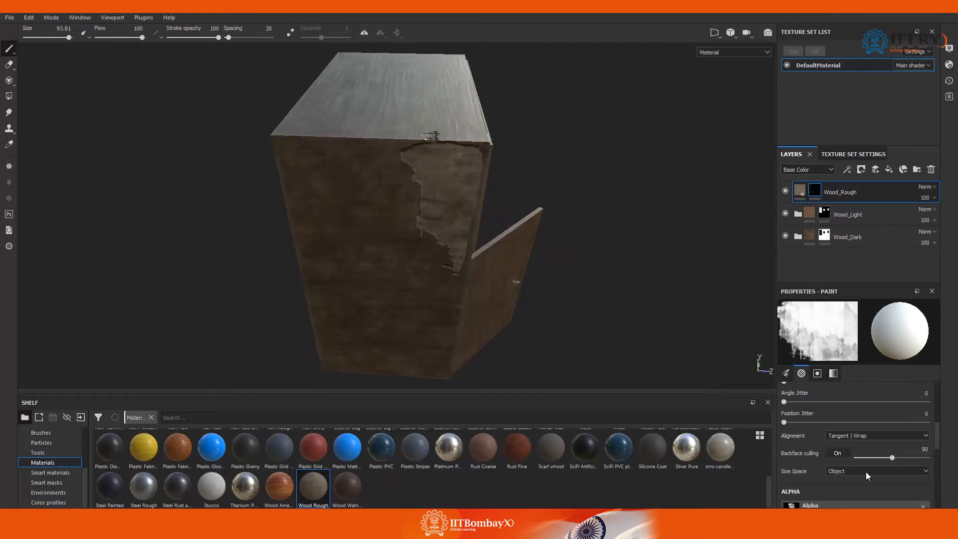
left_click(810, 440)
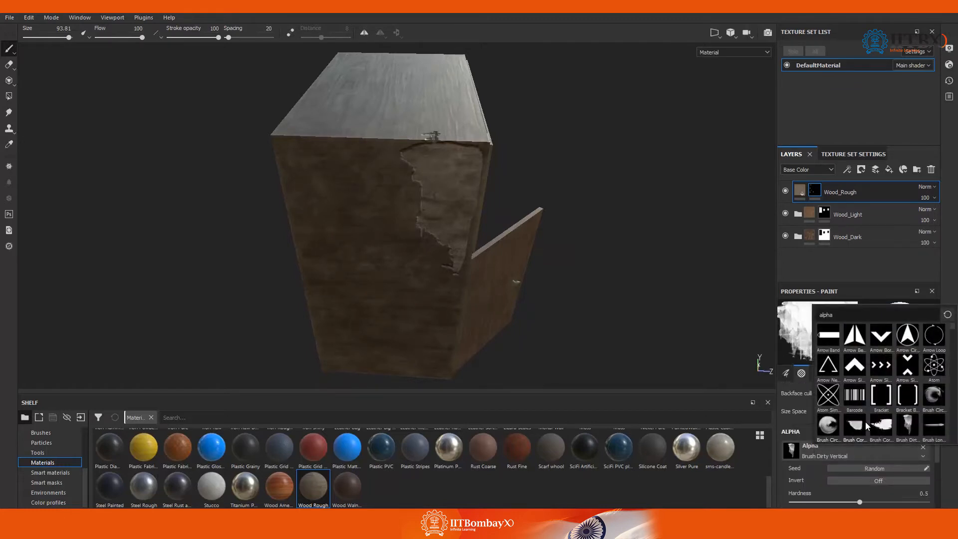
scroll(874, 396, "down", 10)
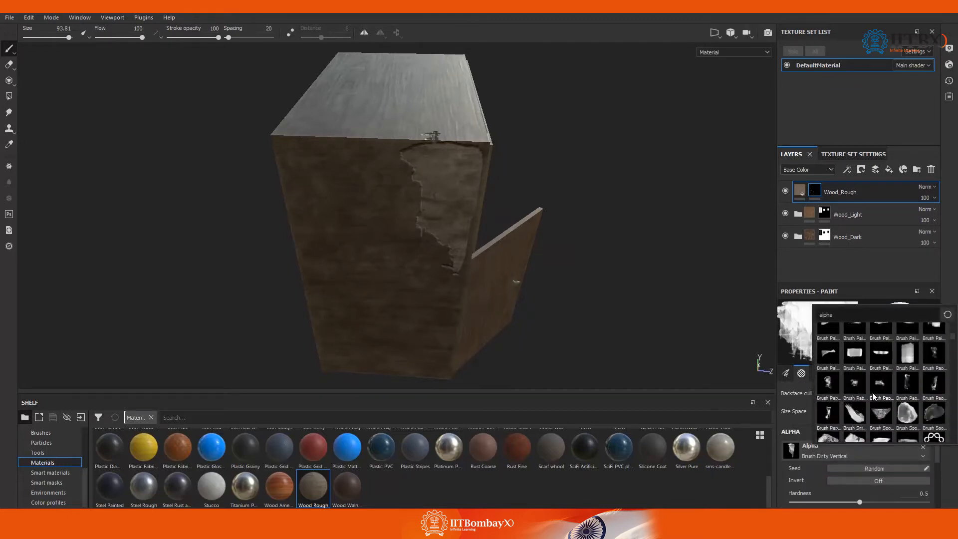
scroll(873, 397, "up", 5)
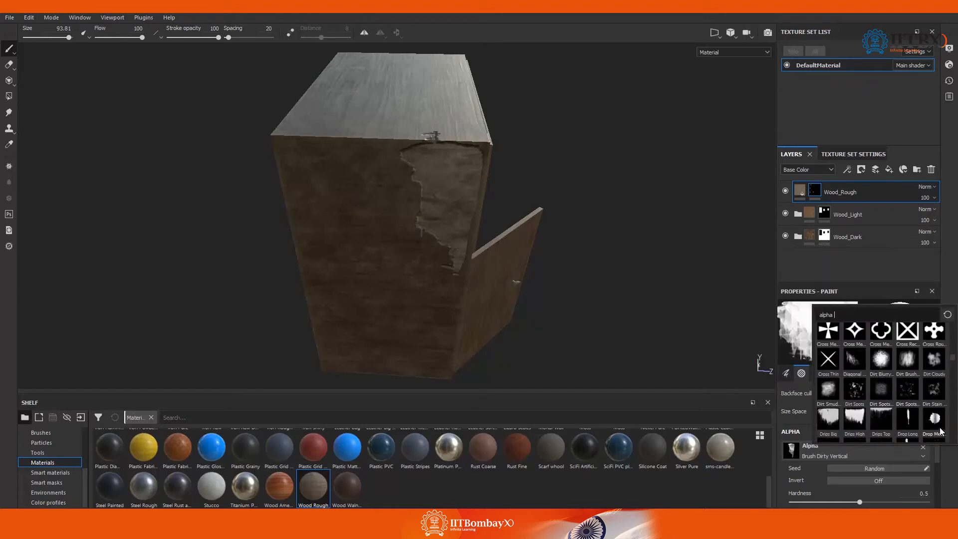
scroll(914, 415, "down", 8)
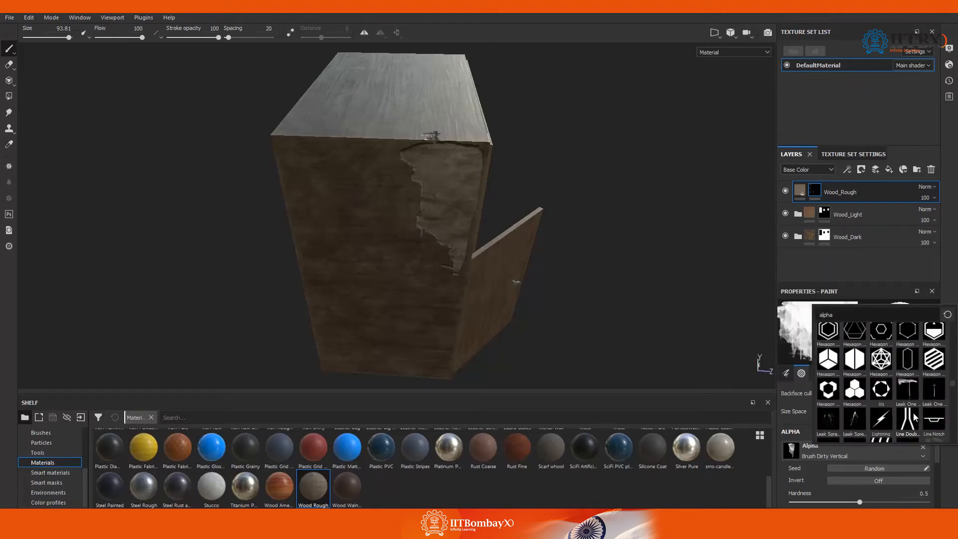
scroll(915, 415, "down", 3)
scroll(869, 418, "down", 5)
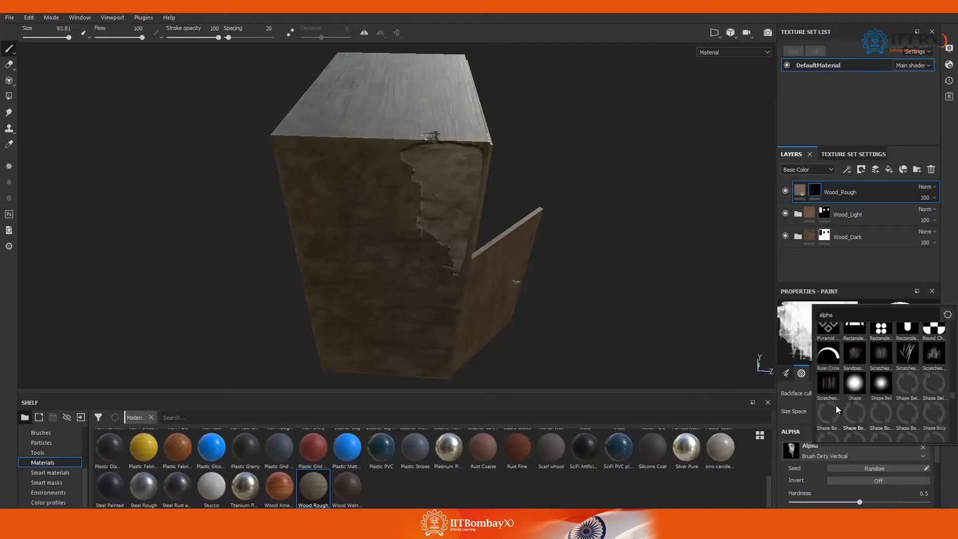
left_click(858, 385)
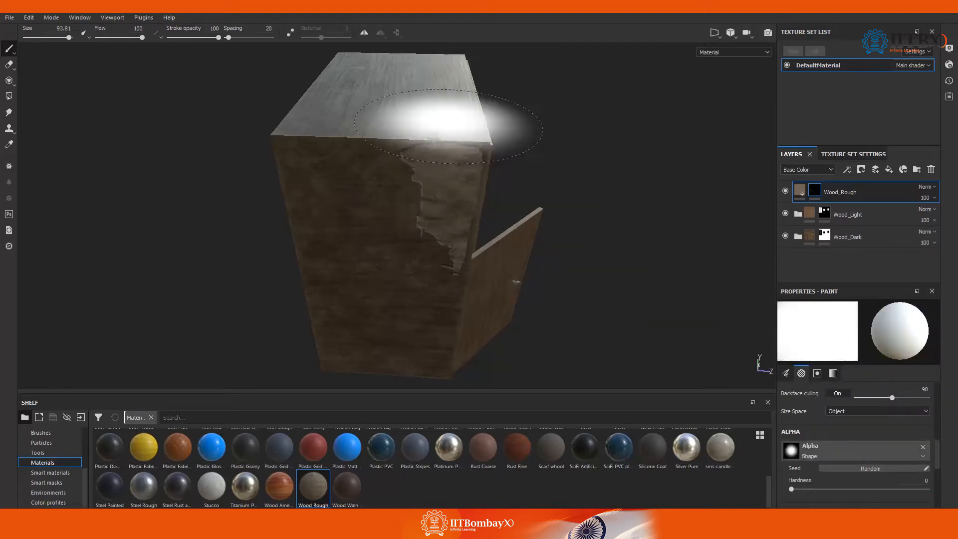
Remove the alpha from the brush so that it uses a uniform color.
middle_click_drag(448, 122, 462, 210, "alt")
scroll(881, 418, "up", 3)
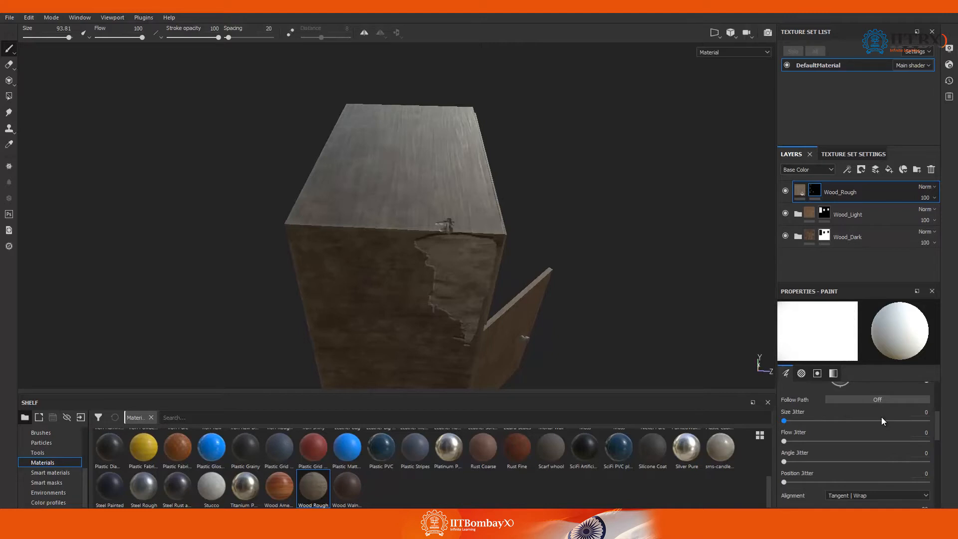
scroll(881, 417, "down", 3)
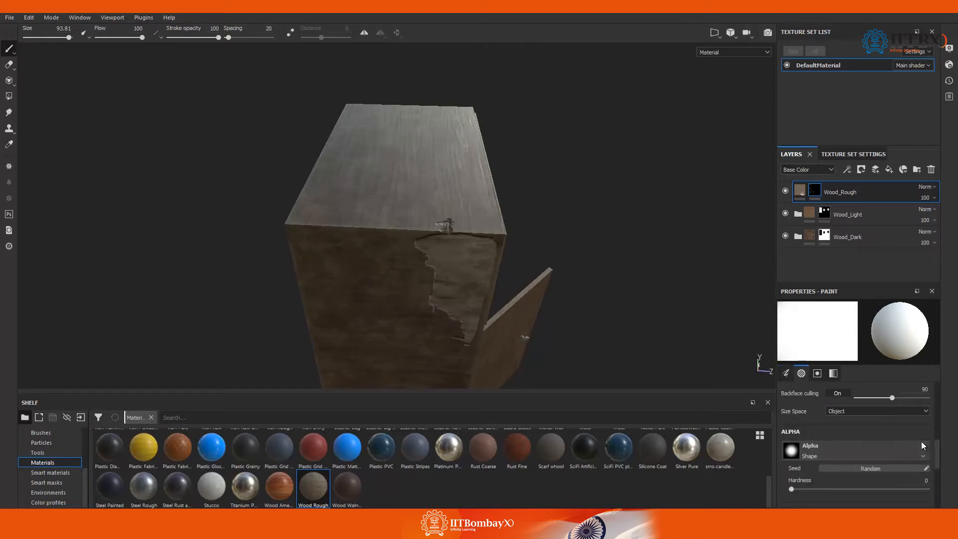
left_click(921, 442)
left_click(920, 445)
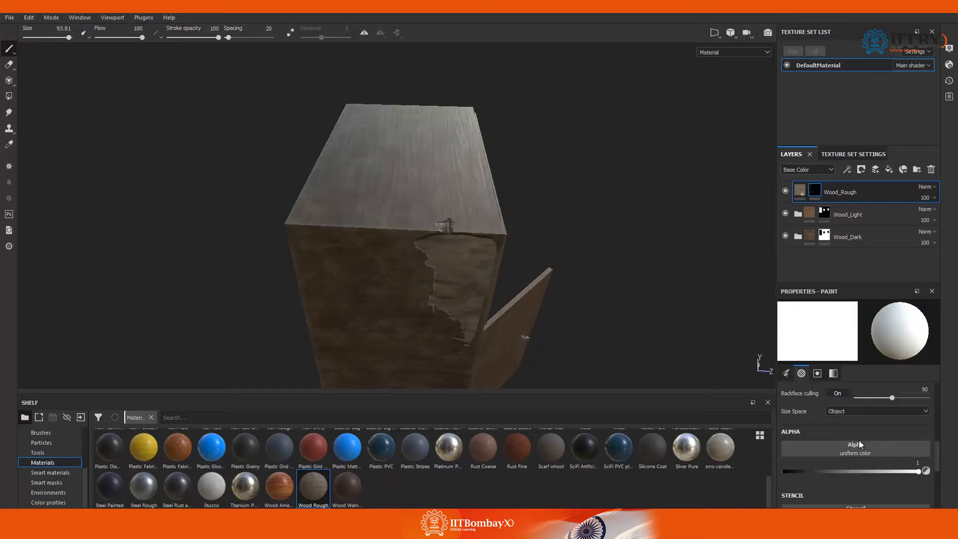
scroll(857, 439, "up", 5)
Set the brush size to about 11.5 and the brush angle to 0.
left_click(806, 410)
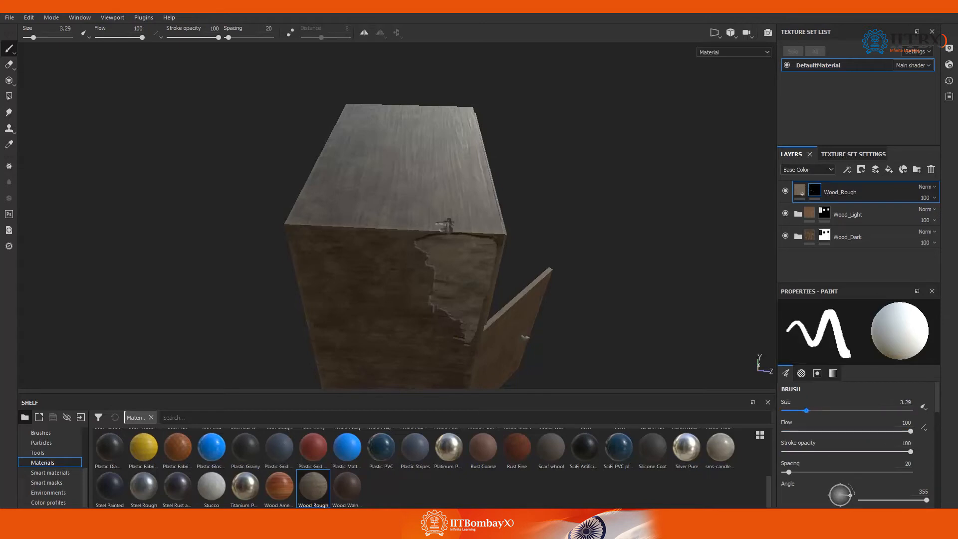
left_click_drag(432, 214, 460, 239, "alt")
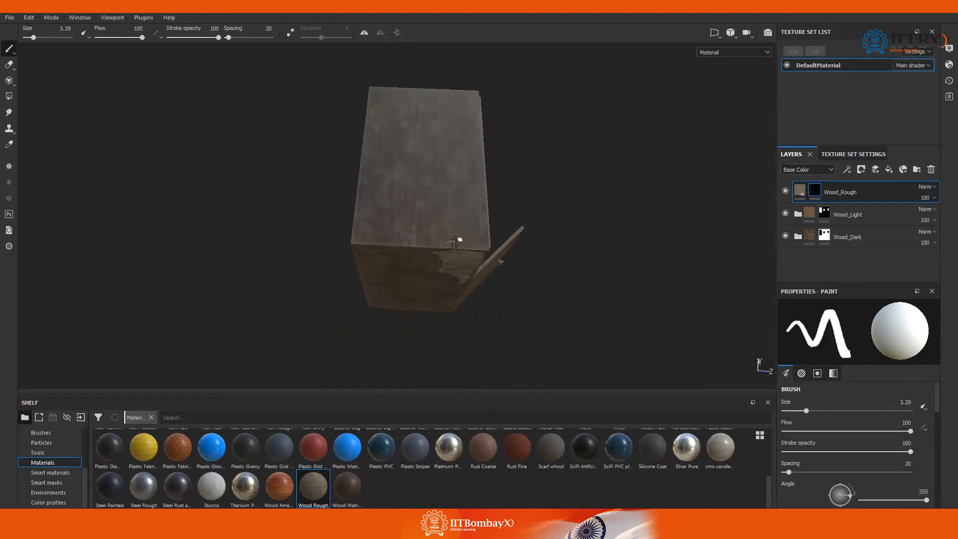
right_click_drag(460, 240, 524, 272, "alt")
left_click(824, 411)
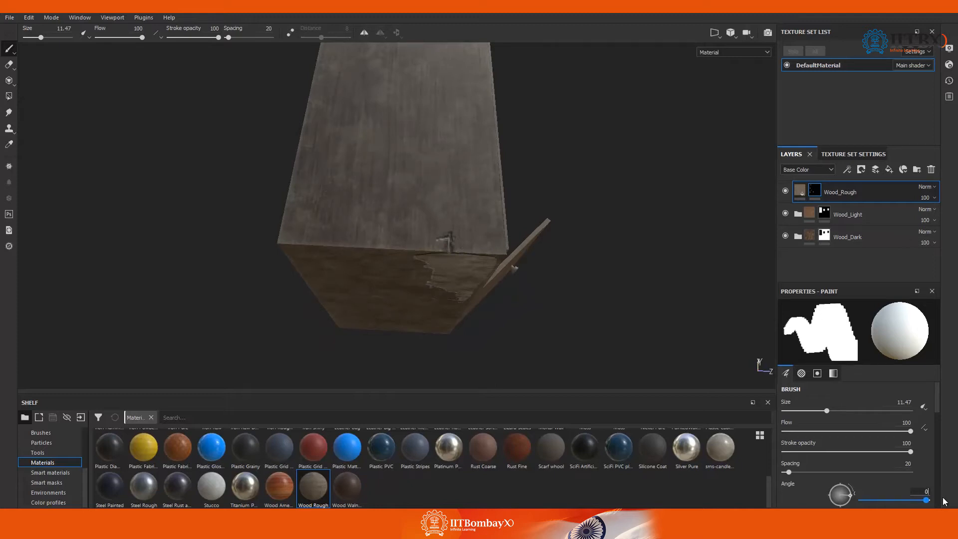
Set the brush grayscale to 0 and paint out the stray Wood_Rough mark on the cabinet's top near the front corner.
scroll(871, 464, "down", 5)
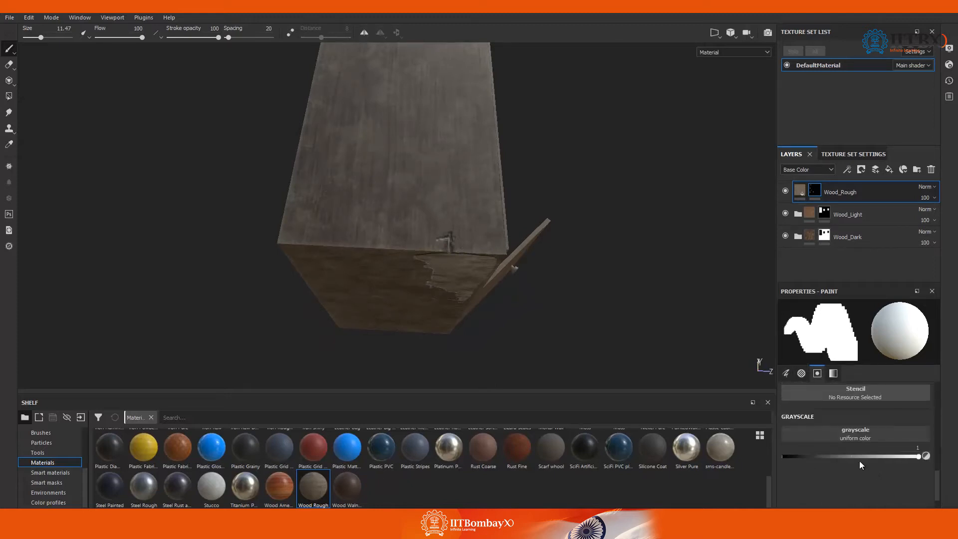
left_click_drag(848, 456, 690, 434)
scroll(828, 459, "down", 1)
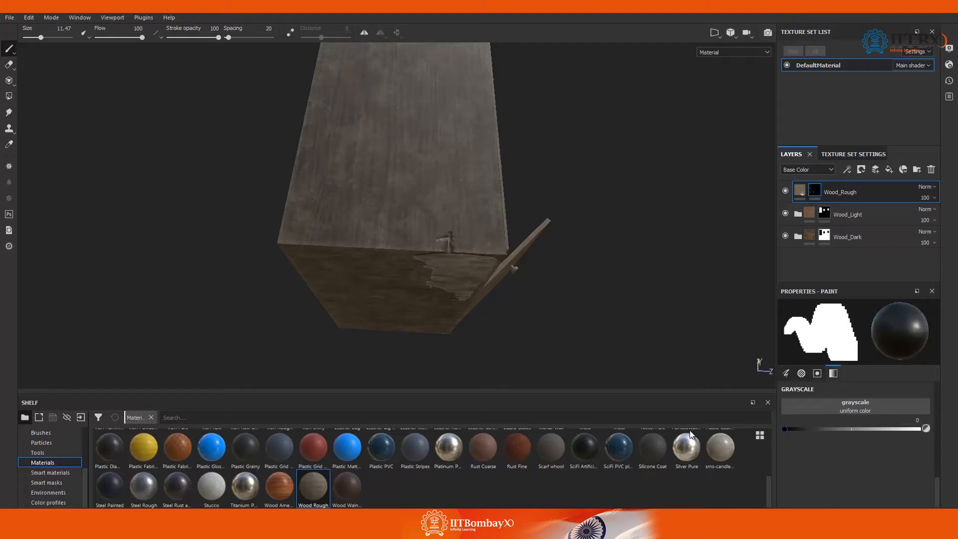
scroll(473, 261, "up", 8)
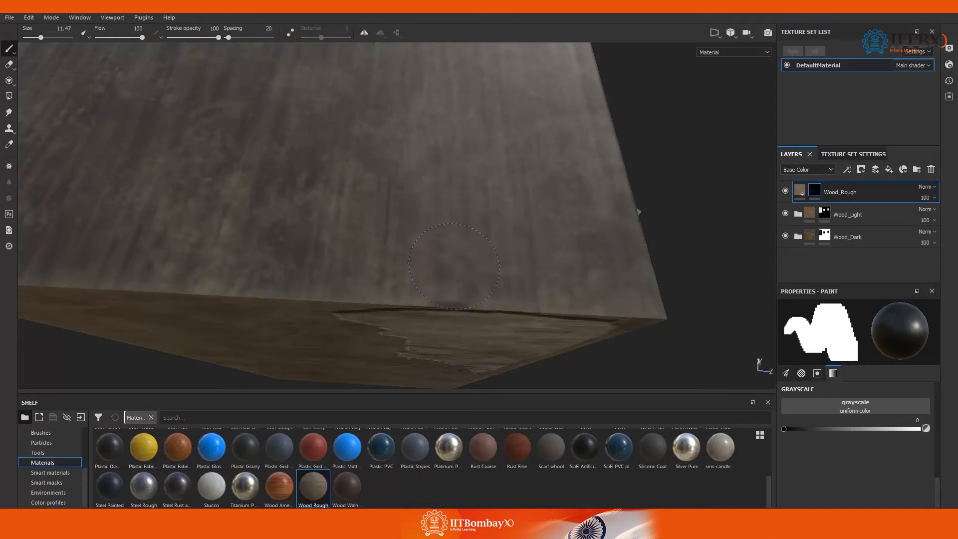
Paint out the stray Wood_Rough marks on the ceiling and side edges inside the upper compartment.
mouse_move(539, 253)
left_mouse_down("alt")
mouse_move(163, 180)
mouse_move(112, 125)
left_mouse_up("alt")
left_click_drag(391, 280, 327, 202, "alt")
mouse_move(531, 219)
left_mouse_down("alt")
mouse_move(600, 160)
mouse_move(513, 179)
mouse_move(428, 174)
mouse_move(449, 165)
mouse_move(402, 90)
left_mouse_up("alt")
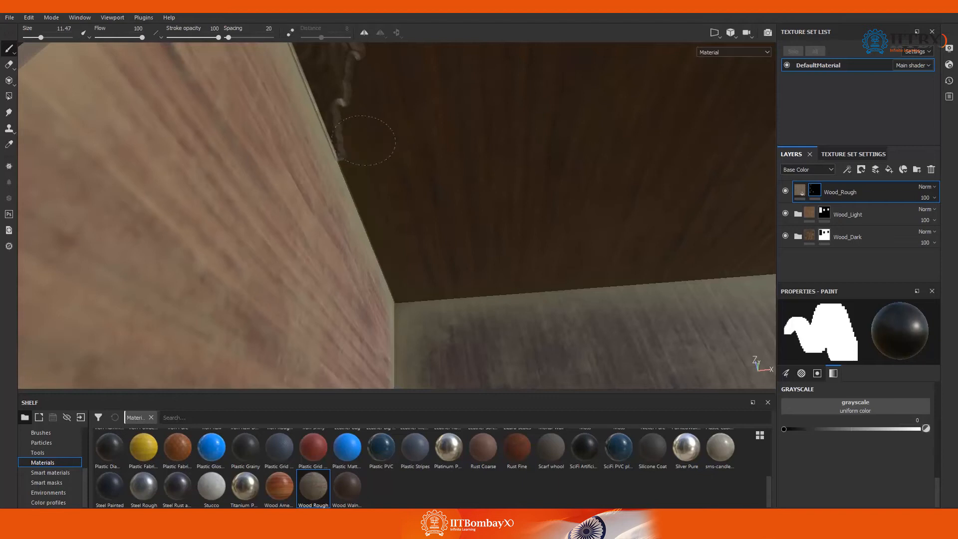
mouse_move(358, 120)
left_mouse_down("alt")
mouse_move(376, 85)
mouse_move(430, 171)
mouse_move(406, 199)
mouse_move(375, 186)
left_mouse_up("alt")
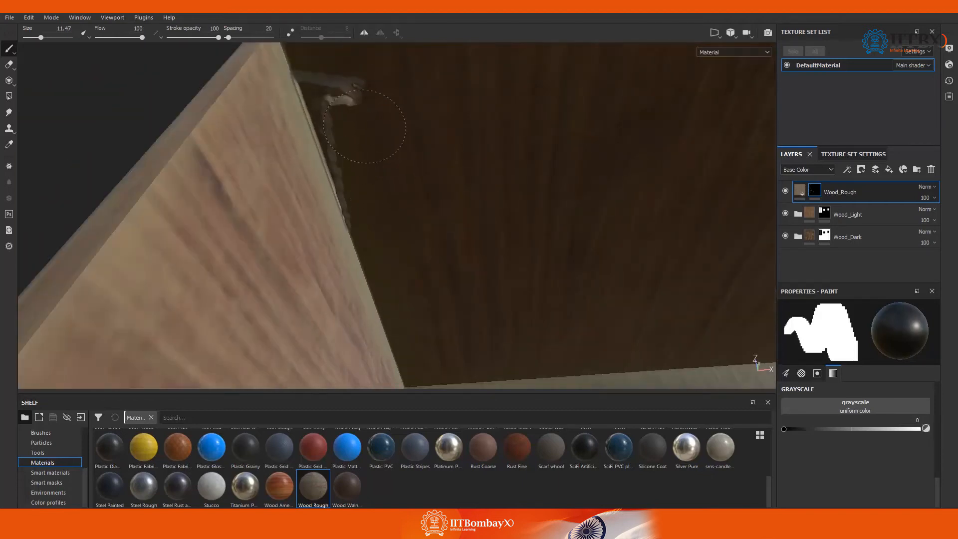
left_click_drag(369, 176, 540, 215, "alt")
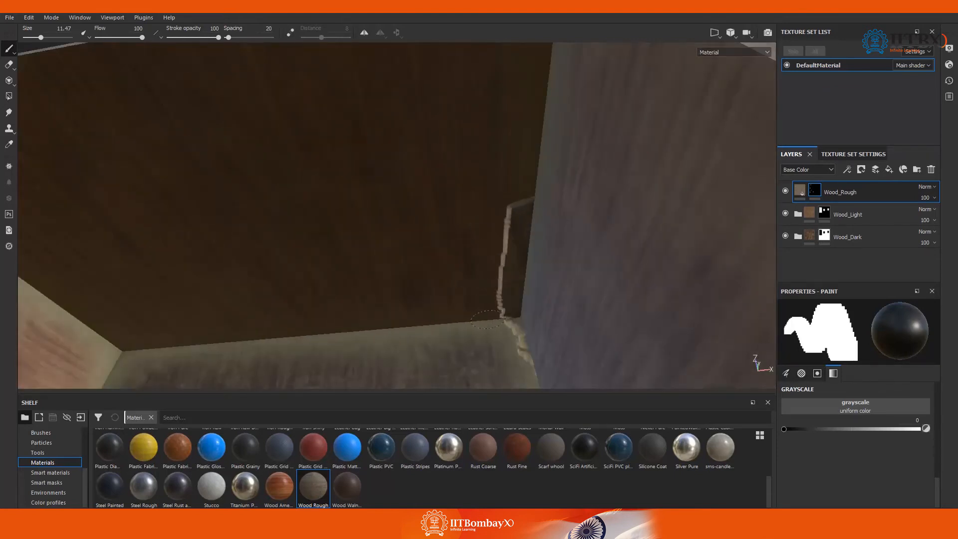
mouse_move(510, 252)
left_mouse_down()
mouse_move(513, 213)
mouse_move(506, 314)
left_mouse_up()
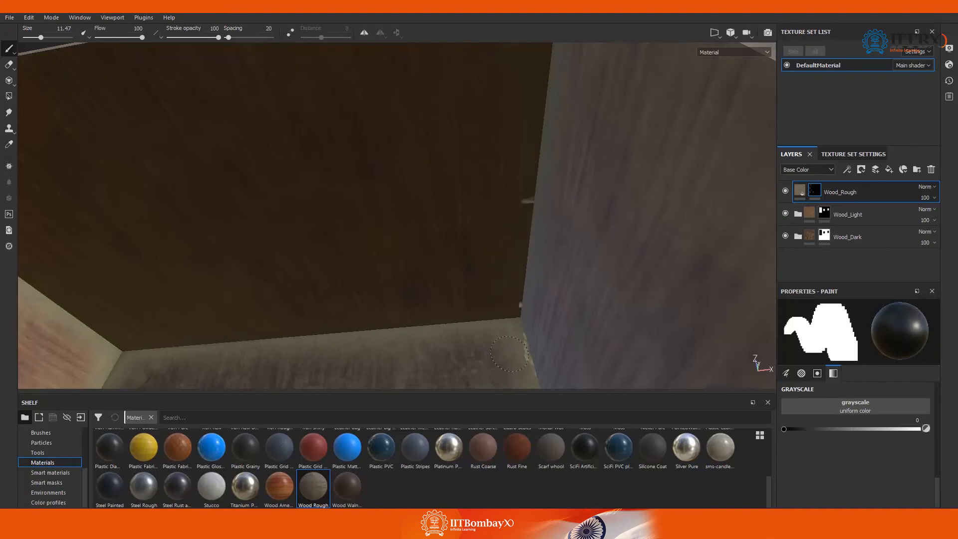
scroll(504, 336, "down", 5)
left_click_drag(464, 332, 543, 291, "alt")
scroll(505, 267, "down", 2)
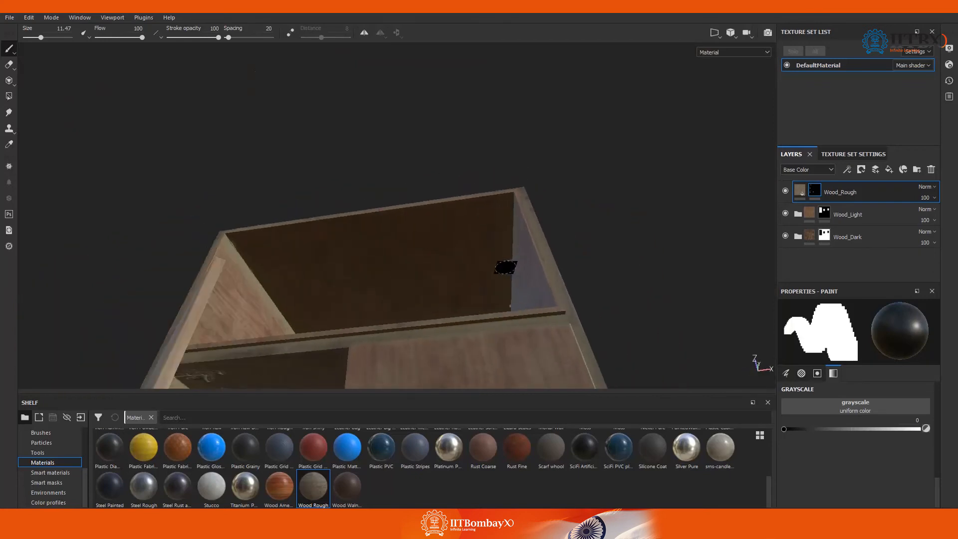
scroll(498, 253, "up", 4)
scroll(499, 253, "up", 2)
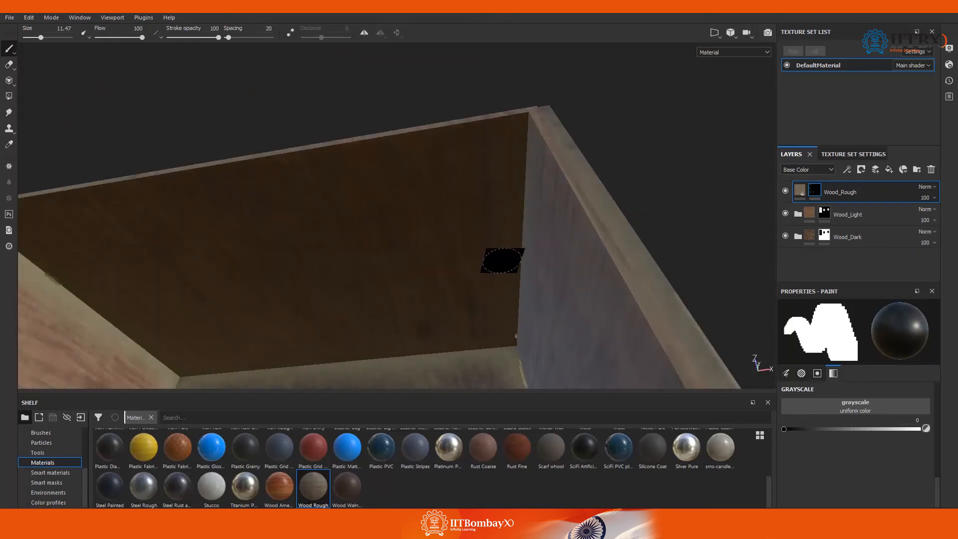
Paint out the stray specks beside the worn patch on the outer side panel and reduce the brush size to 6.25.
mouse_move(582, 274)
left_mouse_down("alt")
mouse_move(415, 336)
mouse_move(628, 261)
left_mouse_up("alt")
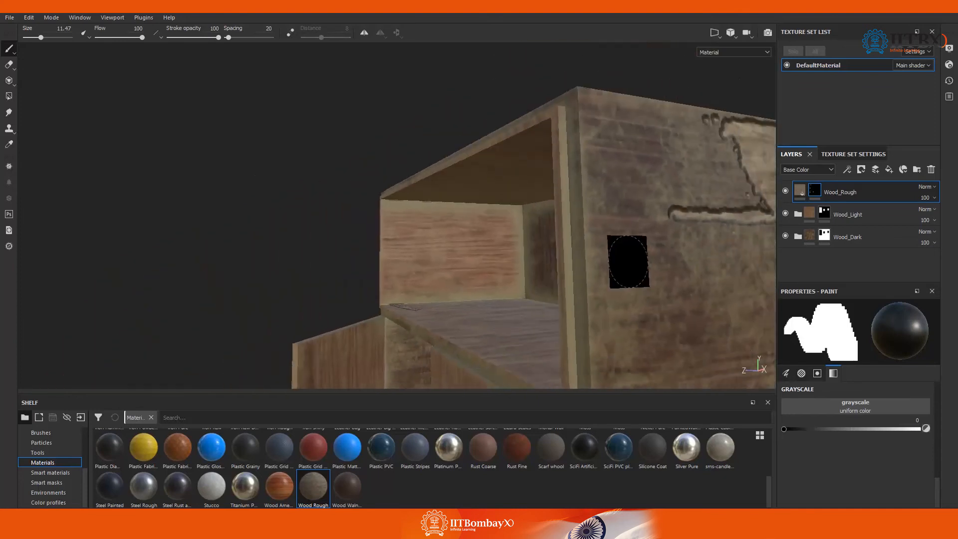
mouse_move(438, 261)
left_mouse_down("alt")
mouse_move(451, 250)
mouse_move(457, 205)
left_mouse_up("alt")
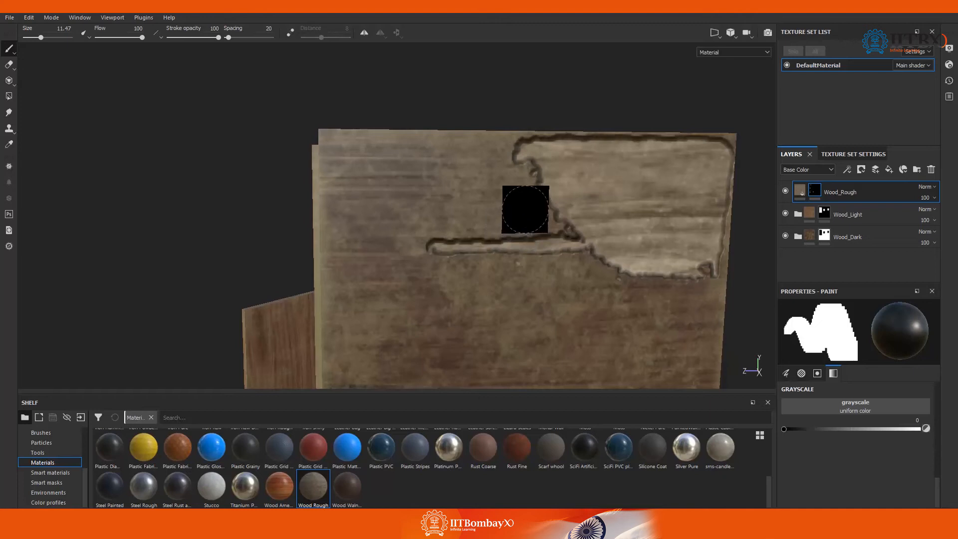
left_click(786, 373)
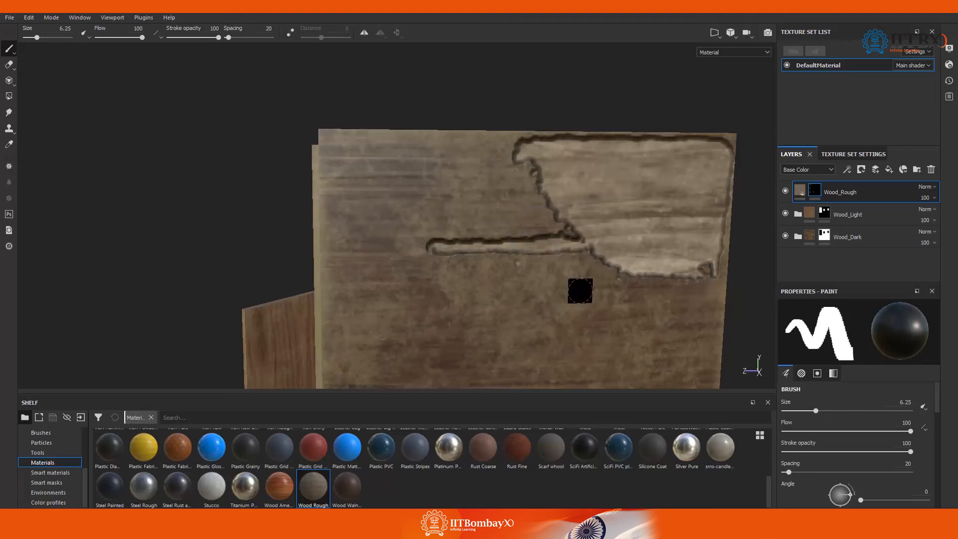
Enlarge the brush to a size of about 12.6 and paint out the stray mark at the upper shelf's front corner.
scroll(519, 323, "up", 3)
scroll(526, 327, "down", 6)
left_click_drag(527, 326, 843, 330, "alt")
left_click_drag(414, 323, 541, 244, "alt")
left_click_drag(473, 293, 210, 335, "alt")
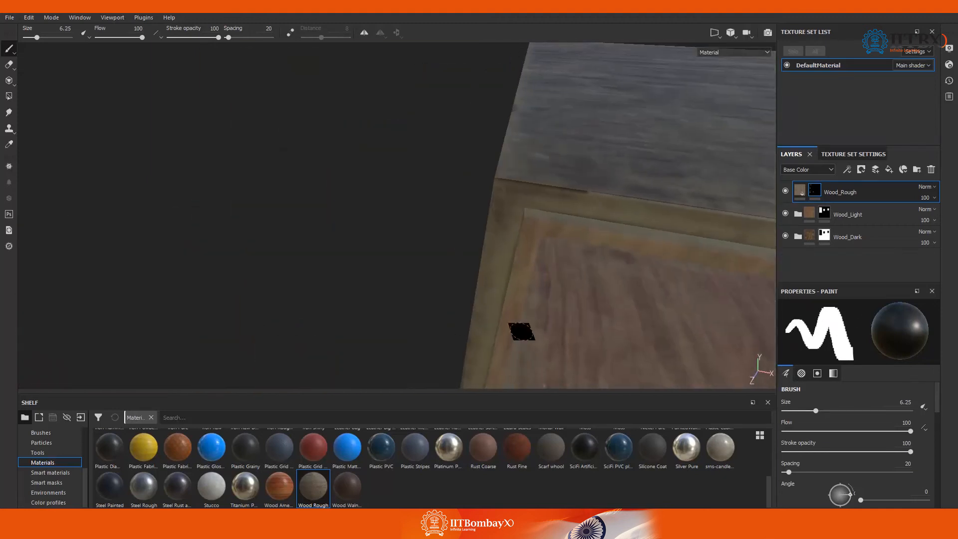
left_click_drag(521, 331, 543, 282, "alt")
left_click_drag(601, 328, 431, 292, "alt")
left_click(828, 410)
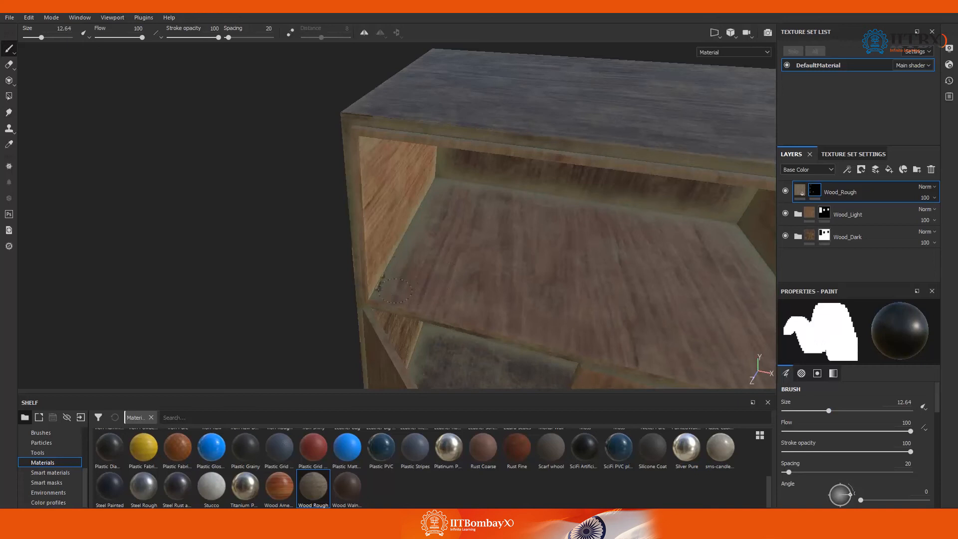
Examine the compartments, open door and both side panels for leftover stray Wood_Rough marks.
middle_click_drag(649, 255, 548, 231, "alt")
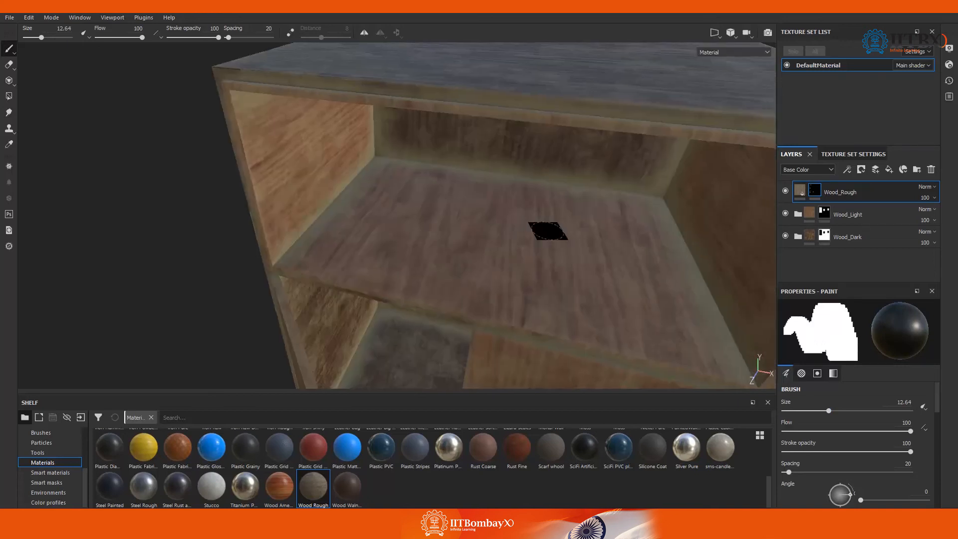
left_click_drag(628, 205, 668, 90, "alt")
middle_click_drag(573, 369, 566, 256, "alt")
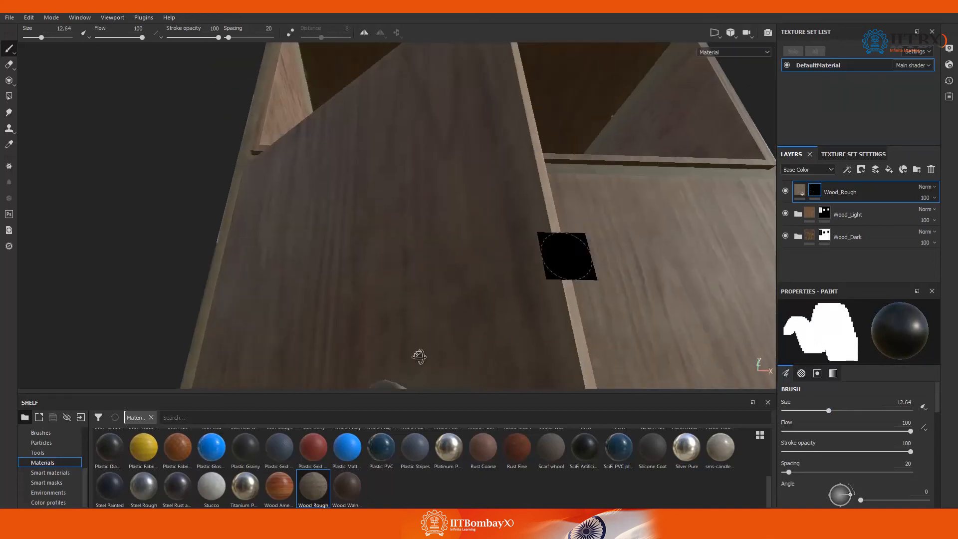
left_click_drag(419, 355, 559, 360, "alt")
scroll(598, 339, "down", 4)
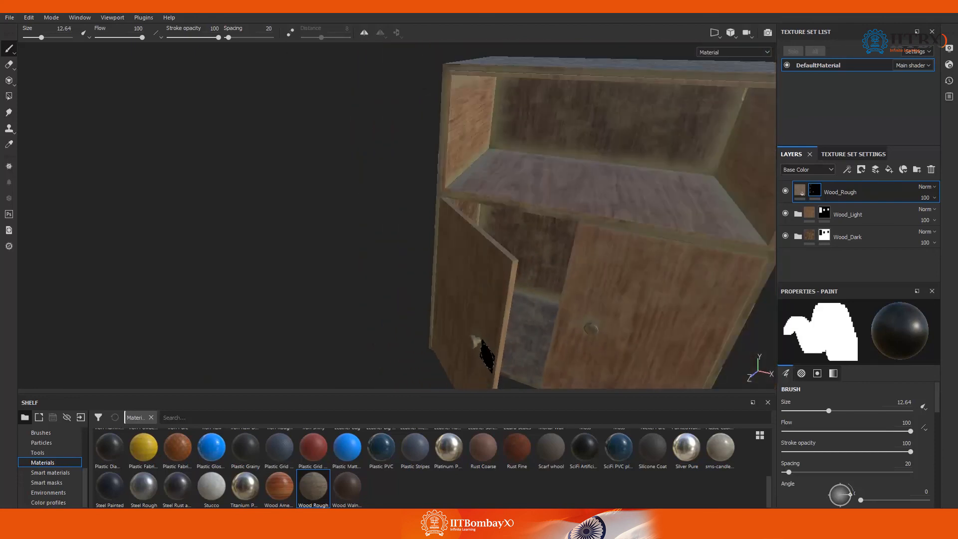
mouse_move(629, 325)
left_mouse_down("alt")
mouse_move(702, 272)
mouse_move(316, 214)
left_mouse_up("alt")
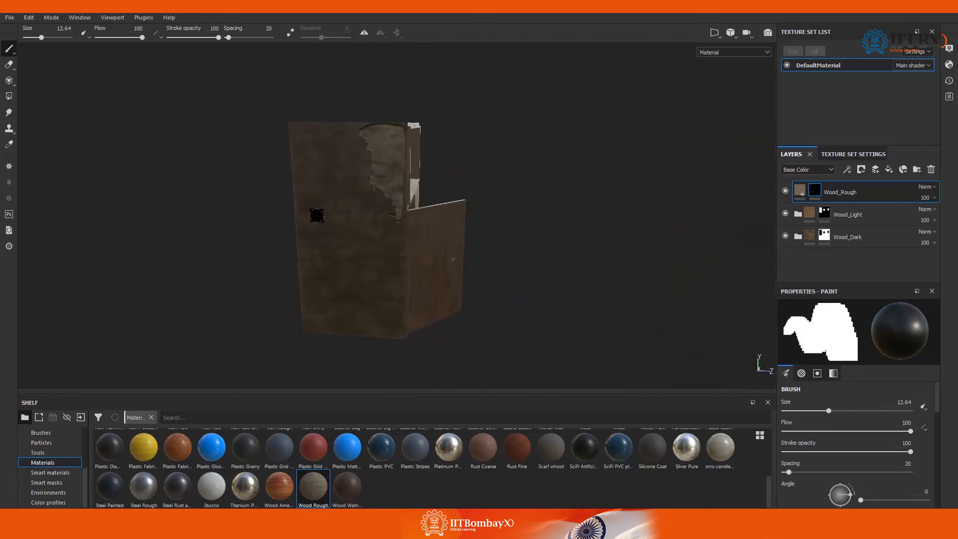
scroll(375, 230, "up", 2)
scroll(375, 230, "up", 2)
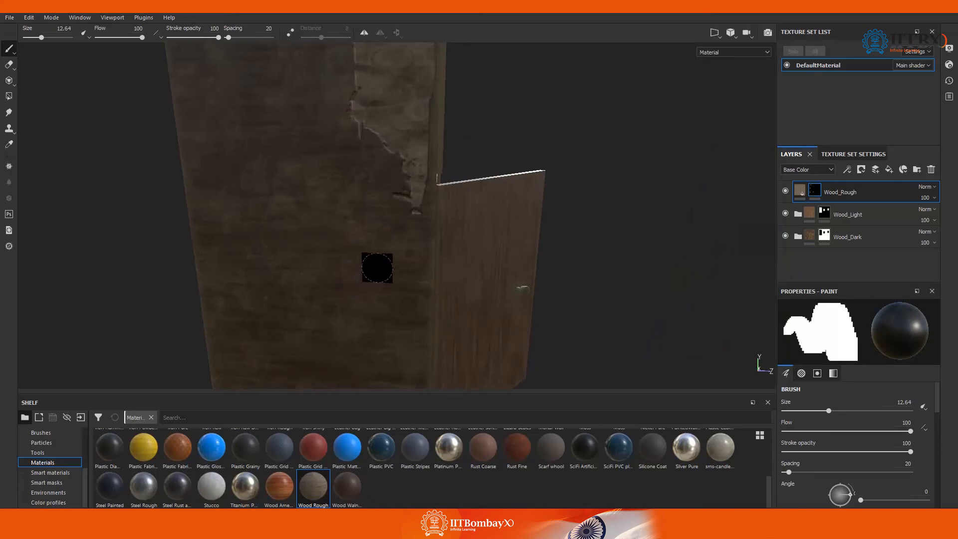
mouse_move(374, 267)
left_mouse_down("alt")
mouse_move(393, 215)
mouse_move(344, 229)
mouse_move(324, 306)
mouse_move(367, 224)
mouse_move(451, 245)
mouse_move(464, 270)
mouse_move(431, 302)
mouse_move(265, 274)
mouse_move(298, 266)
left_mouse_up("alt")
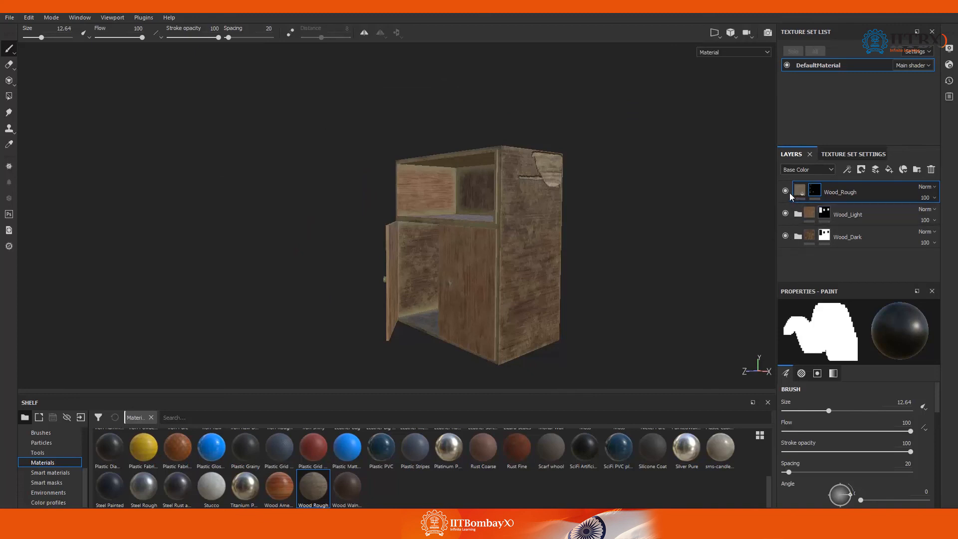
Select the fill of the Wood_Rough layer instead of its mask and review the whole cabinet from several sides.
left_click(798, 190)
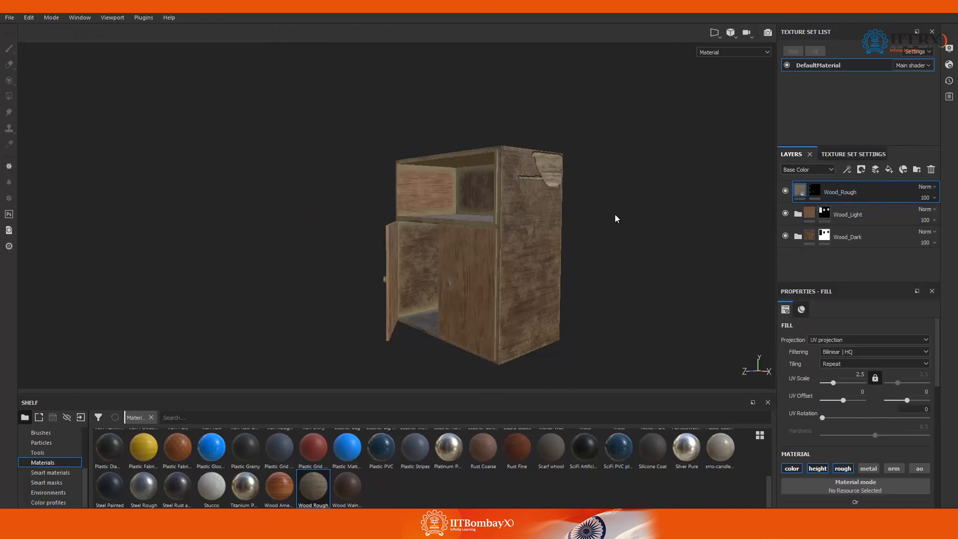
left_click_drag(361, 221, 504, 213, "alt")
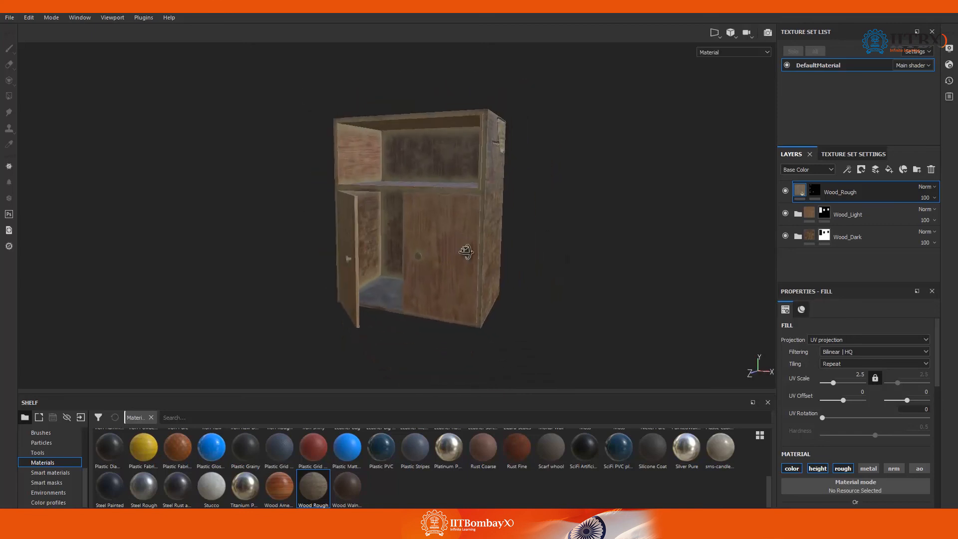
left_click_drag(466, 251, 349, 296, "alt")
left_click_drag(511, 261, 444, 255, "alt")
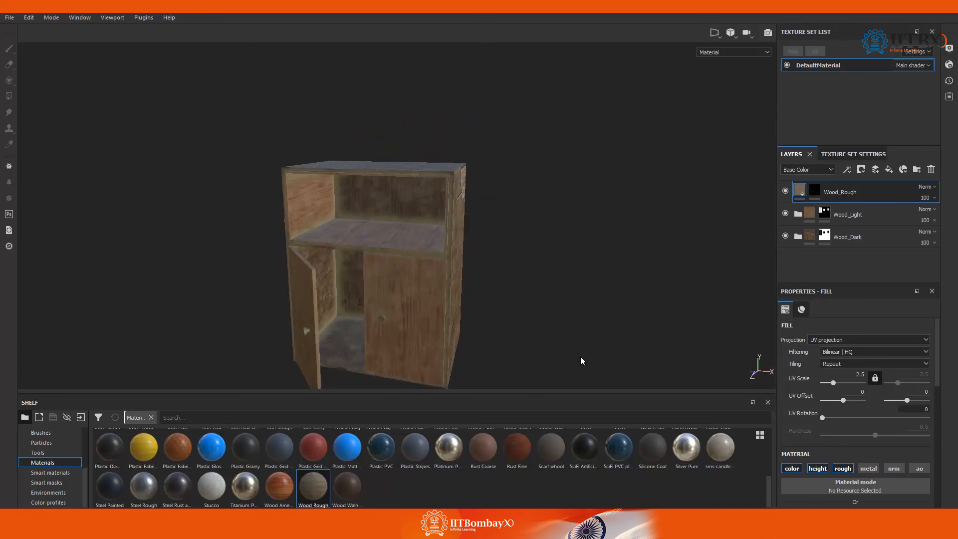